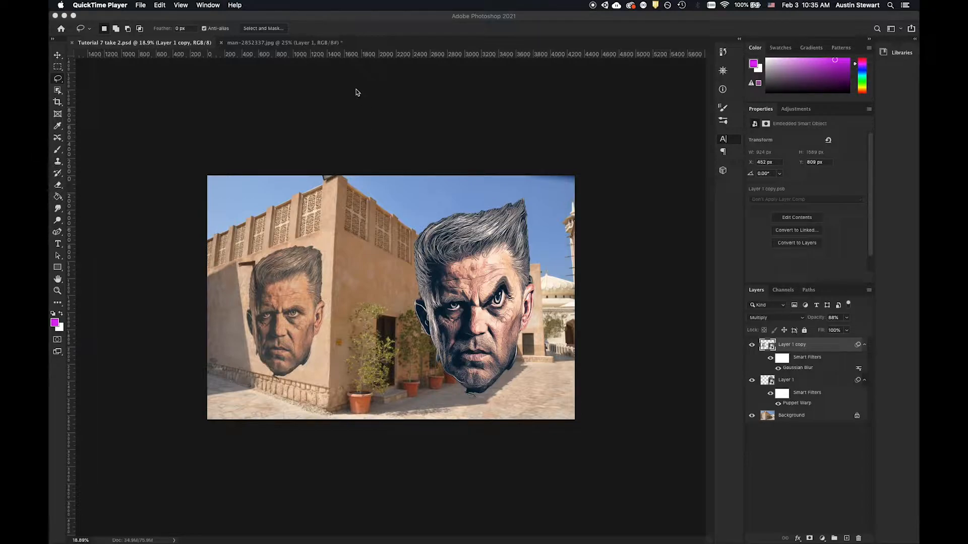
Select Layer 1, the smart object holding the large caricature head in front of the building
click(411, 157)
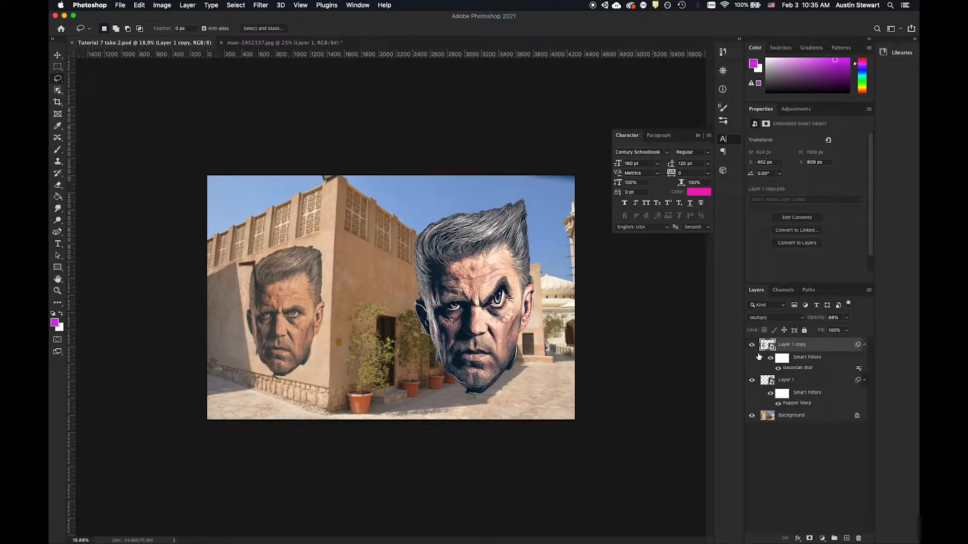
click(799, 381)
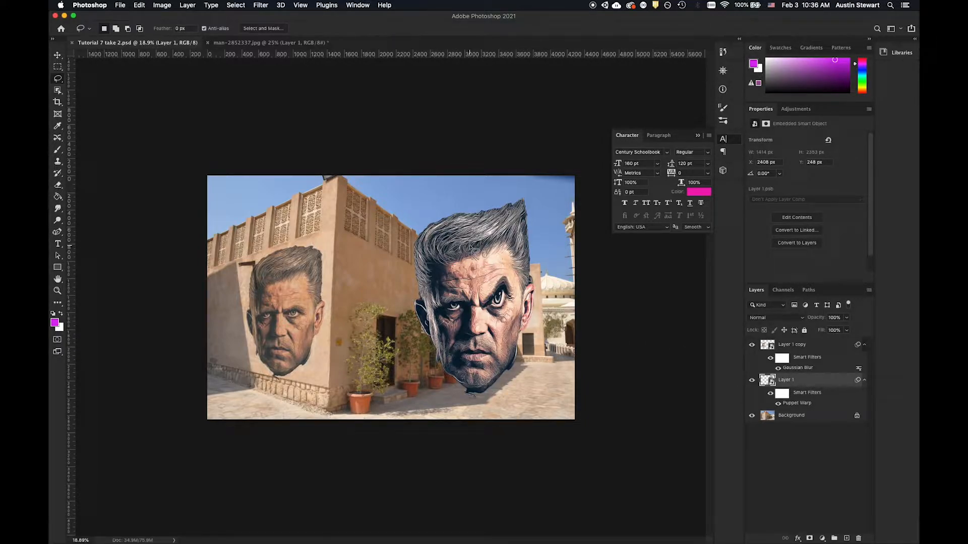
Preview the Add Noise filter on Layer 1 with an amount of 108.31% and Gaussian distribution
click(260, 5)
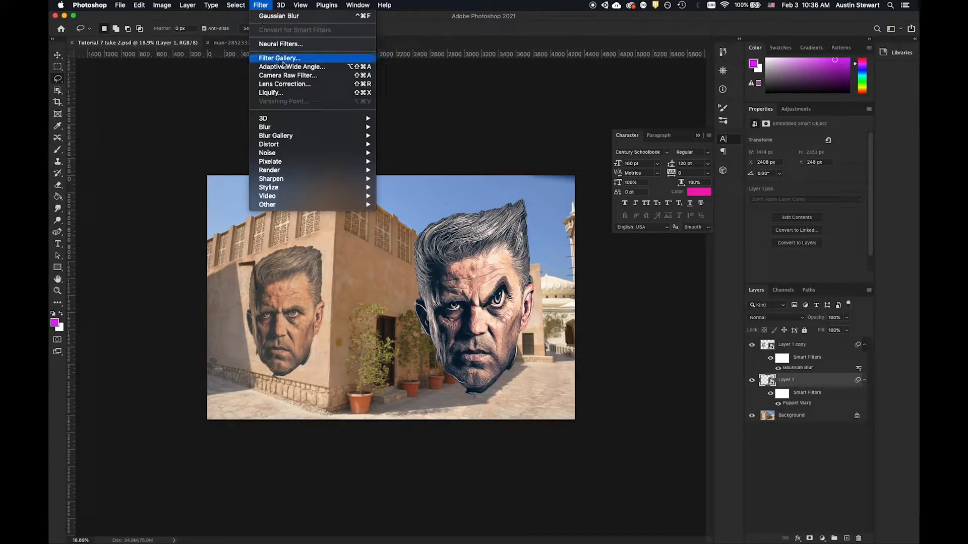
mouse_move(292, 117)
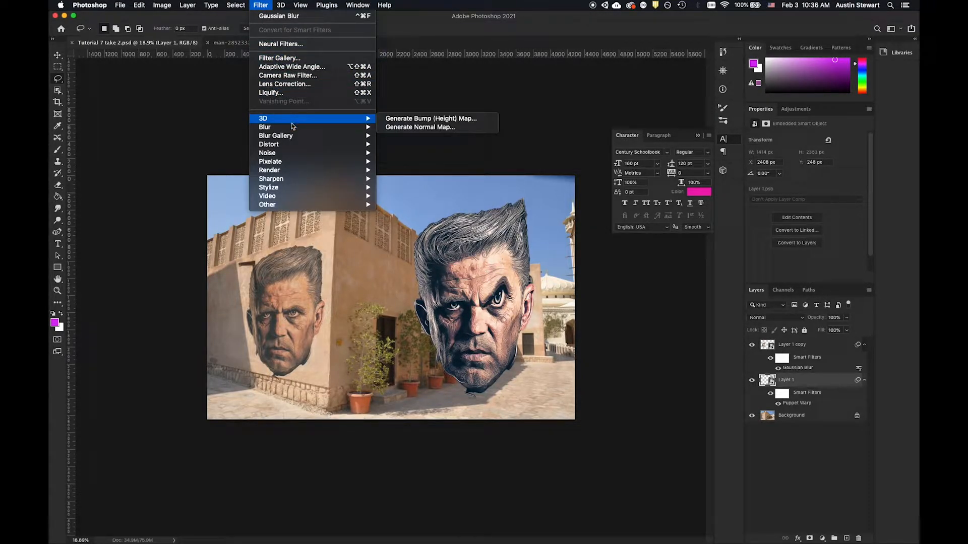
mouse_move(293, 141)
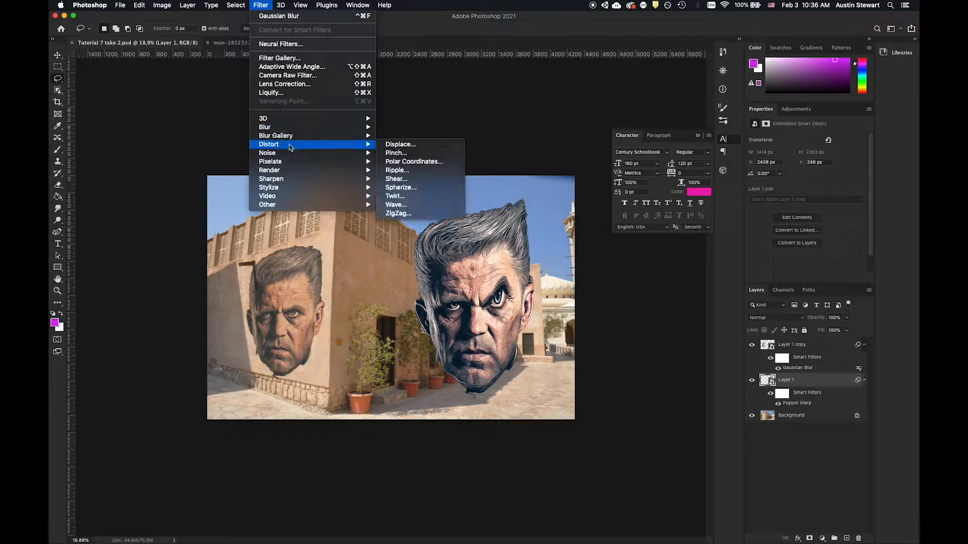
mouse_move(290, 162)
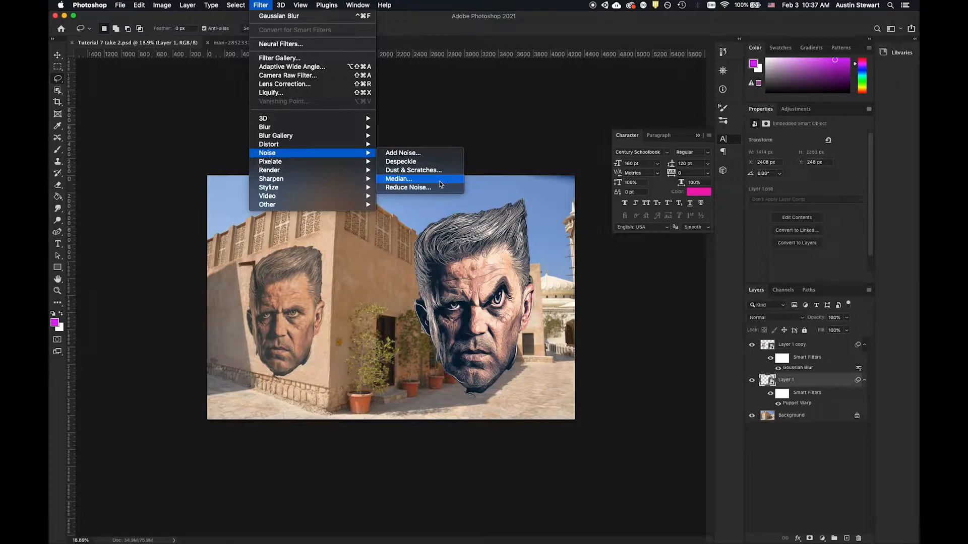
click(422, 157)
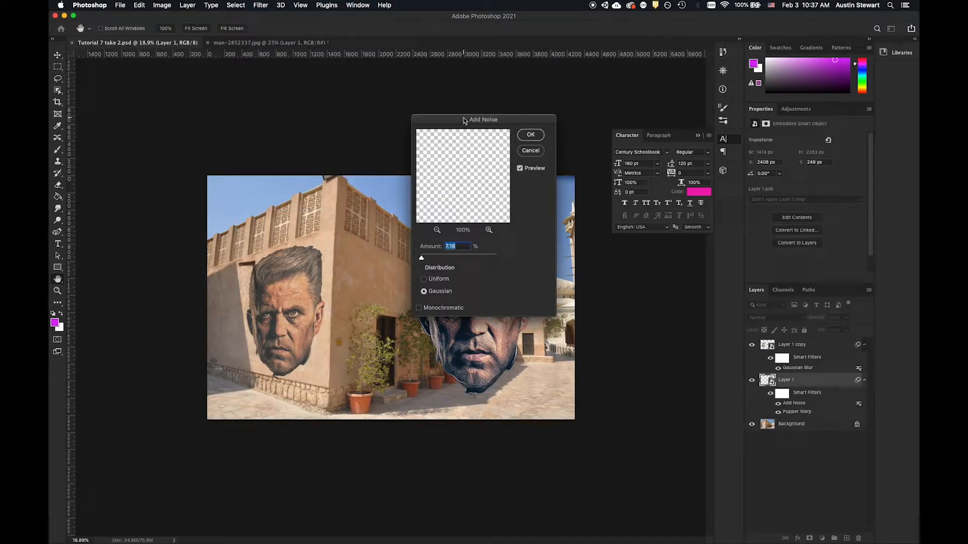
drag(464, 120, 611, 202)
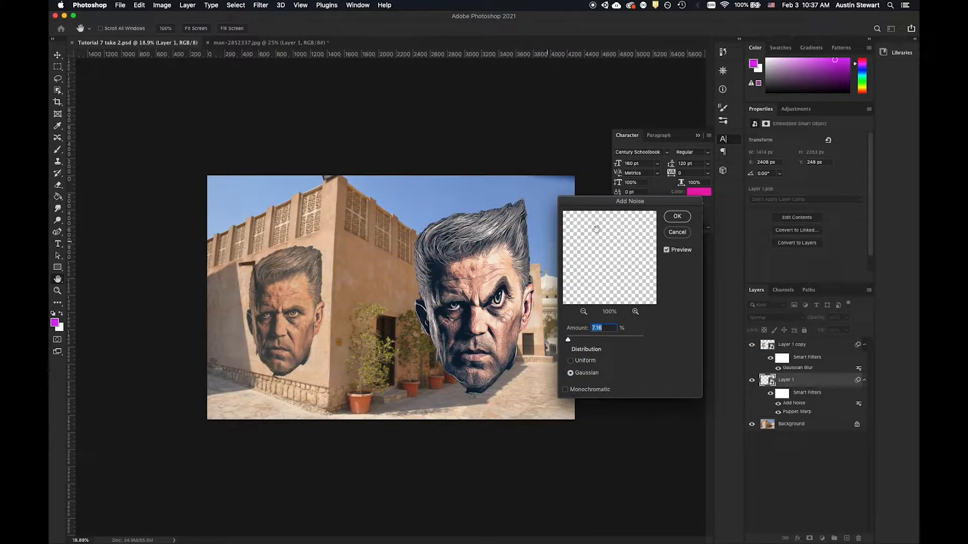
drag(638, 204, 600, 137)
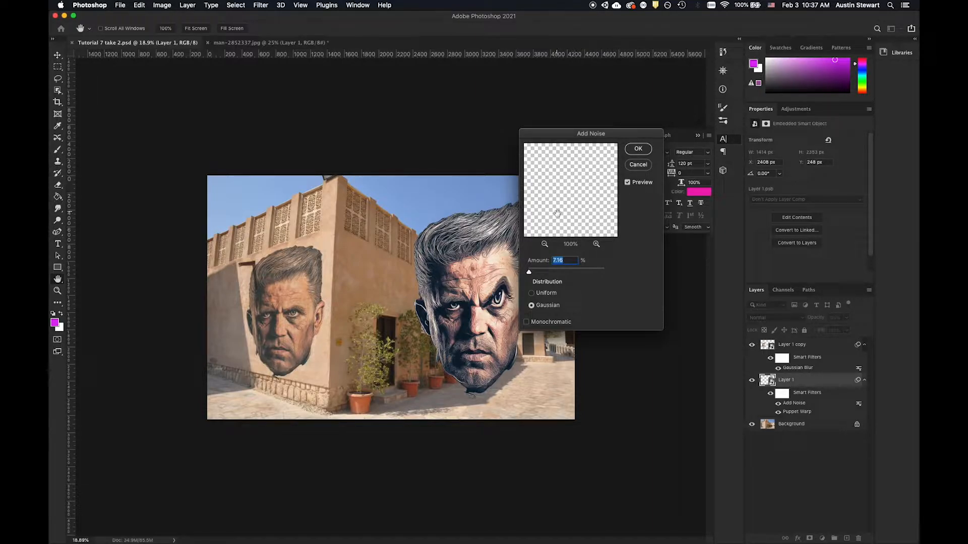
drag(528, 272, 549, 273)
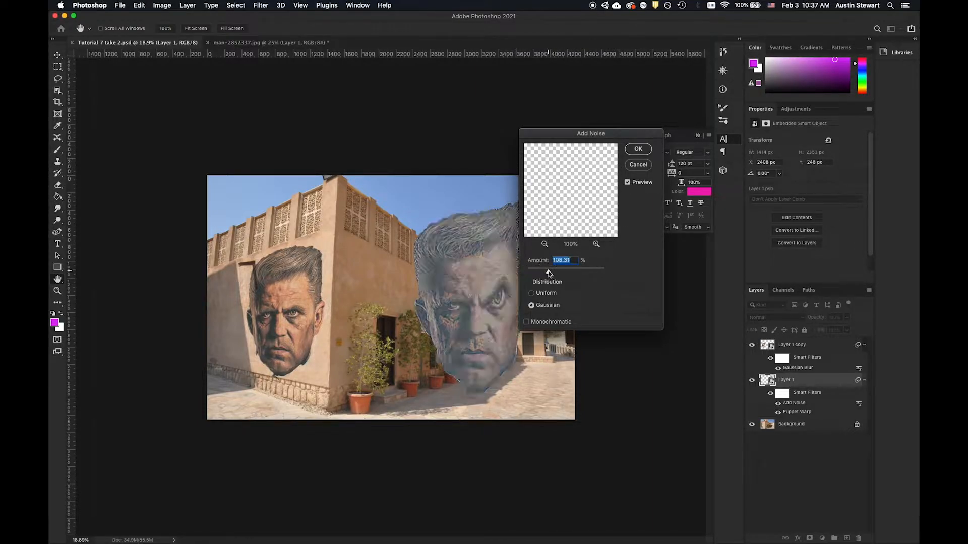
drag(584, 132, 667, 126)
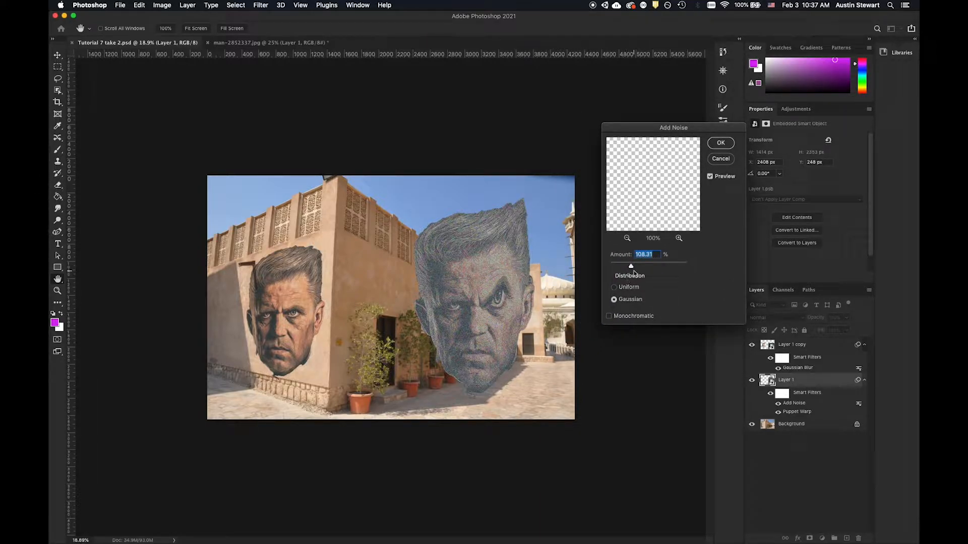
Compare monochromatic and coloured noise on the face up close, and lower the noise amount to 7.16%
click(609, 316)
click(609, 316)
scroll(471, 282, up, 3)
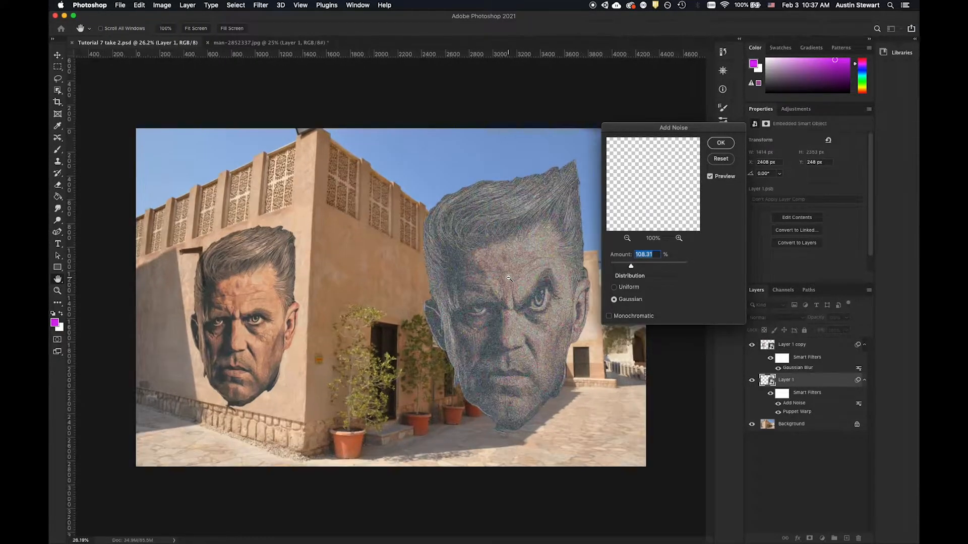
scroll(508, 278, up, 5)
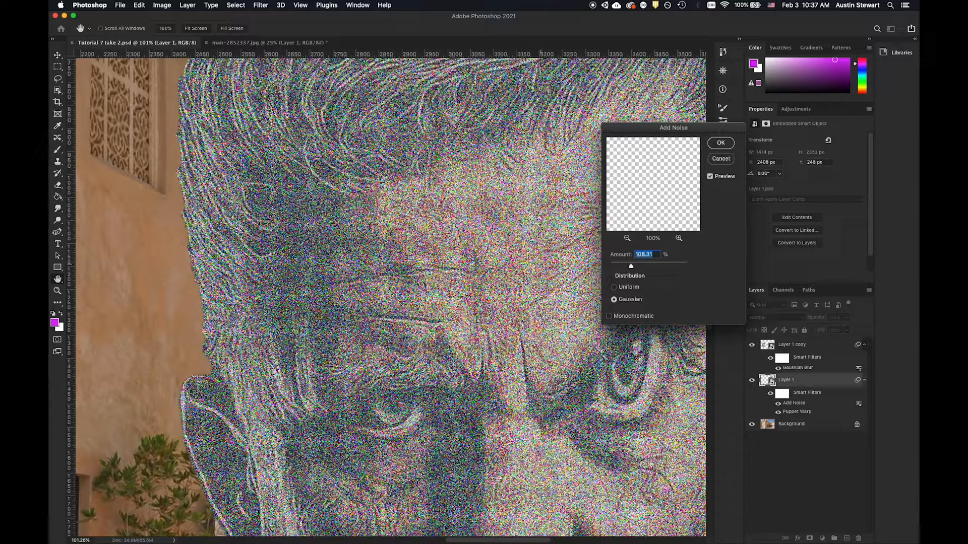
mouse_move(631, 266)
mouse_down()
mouse_move(615, 269)
mouse_move(671, 266)
mouse_move(611, 264)
mouse_up()
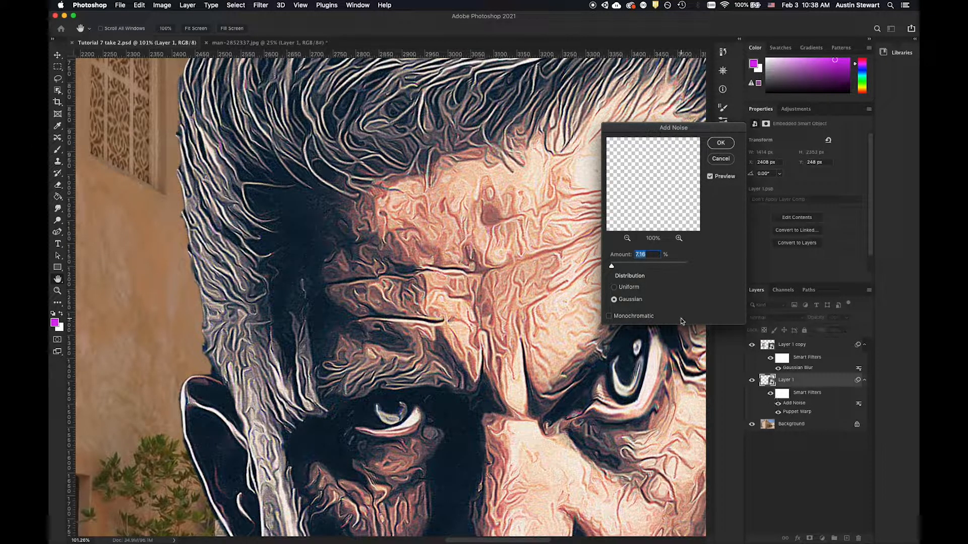
Try Uniform noise at 244.74% with and without Monochromatic, lower the amount to 160.06%, and cancel the Add Noise filter
click(614, 288)
drag(612, 266, 658, 270)
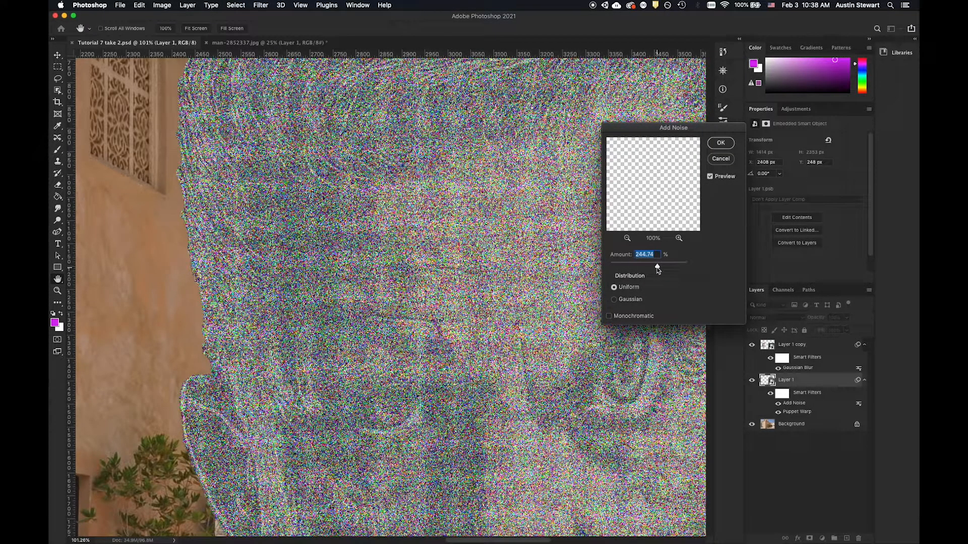
click(614, 300)
click(614, 288)
click(609, 317)
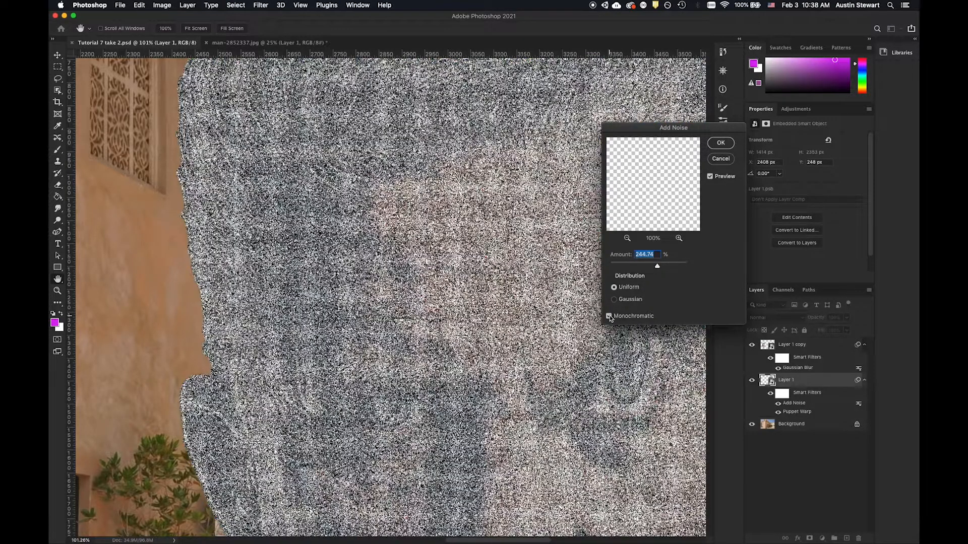
click(609, 316)
drag(656, 270, 640, 268)
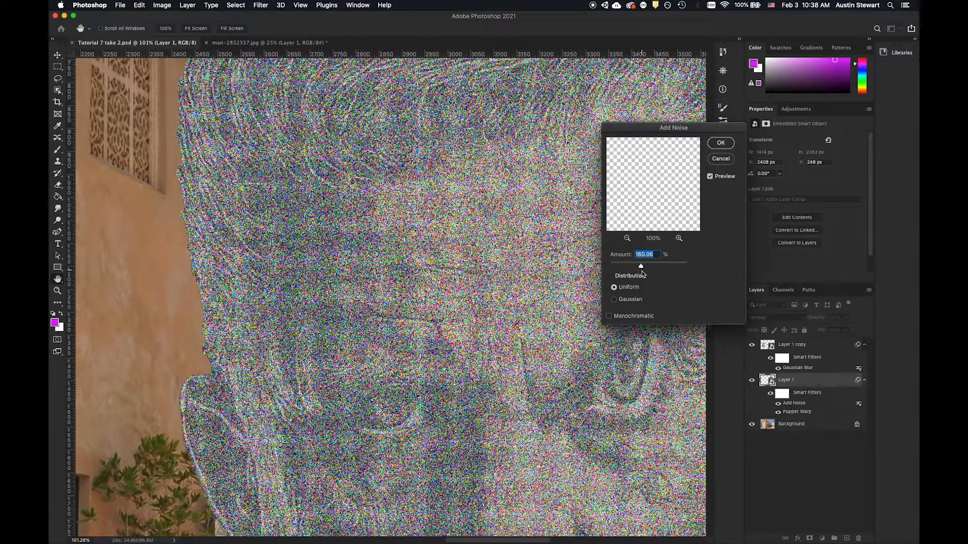
click(720, 159)
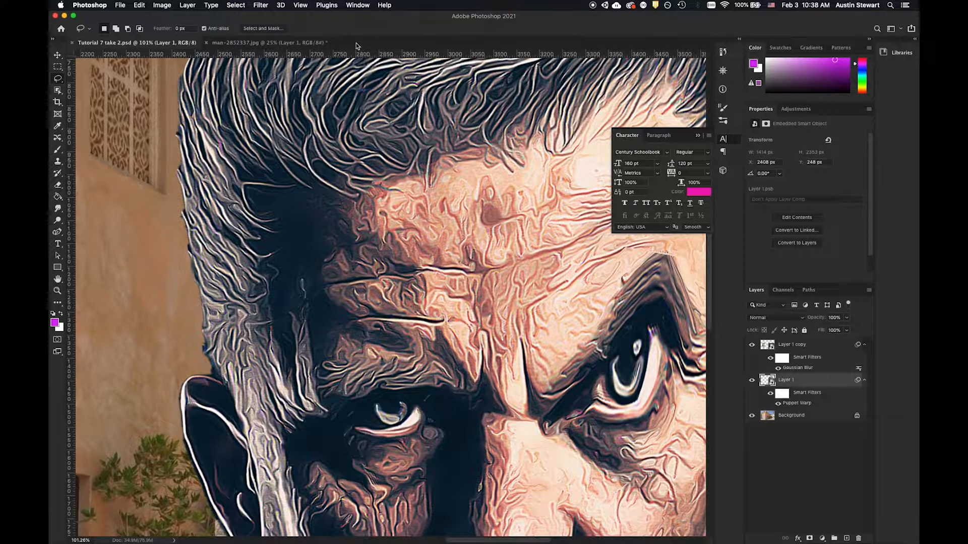
Apply a Radial Blur to Layer 1 with amount 51, the Spin method and Good quality
click(266, 6)
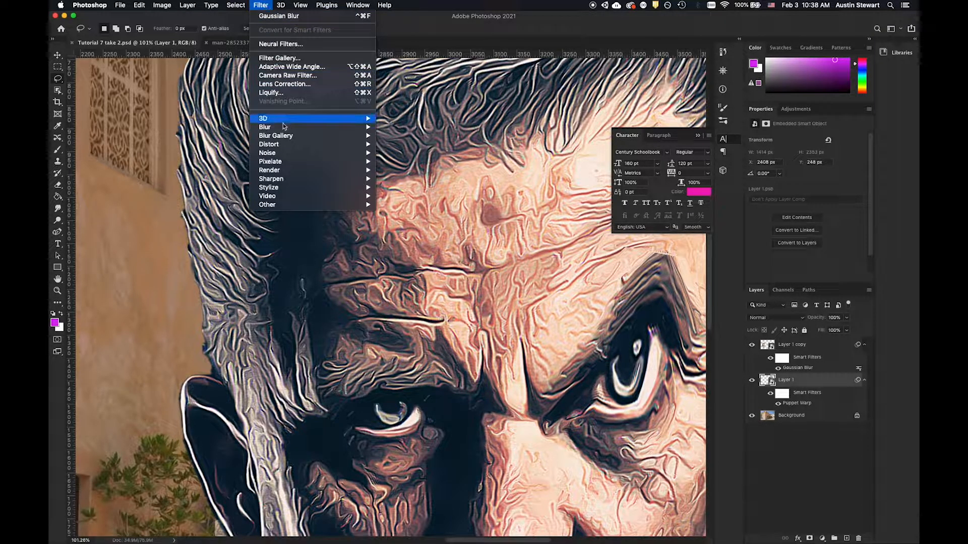
mouse_move(288, 128)
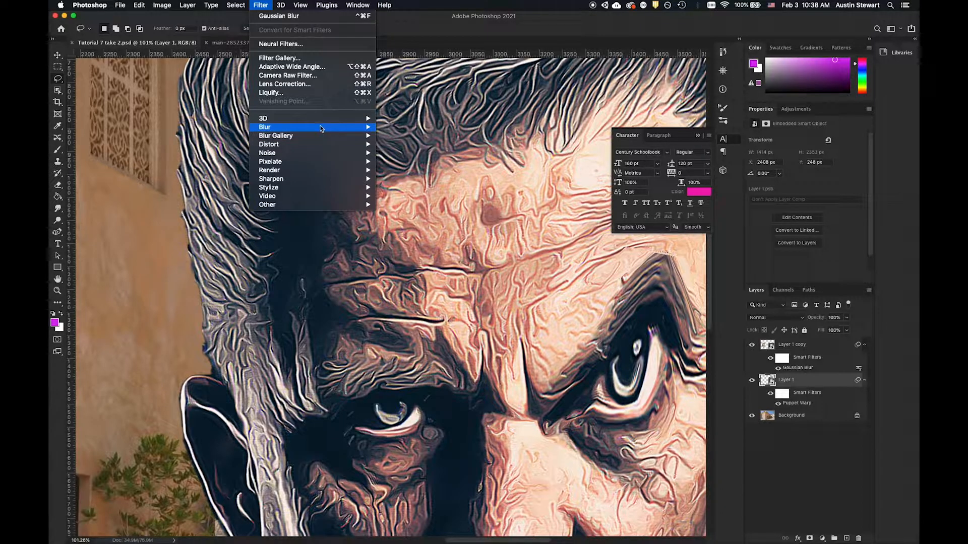
mouse_move(321, 129)
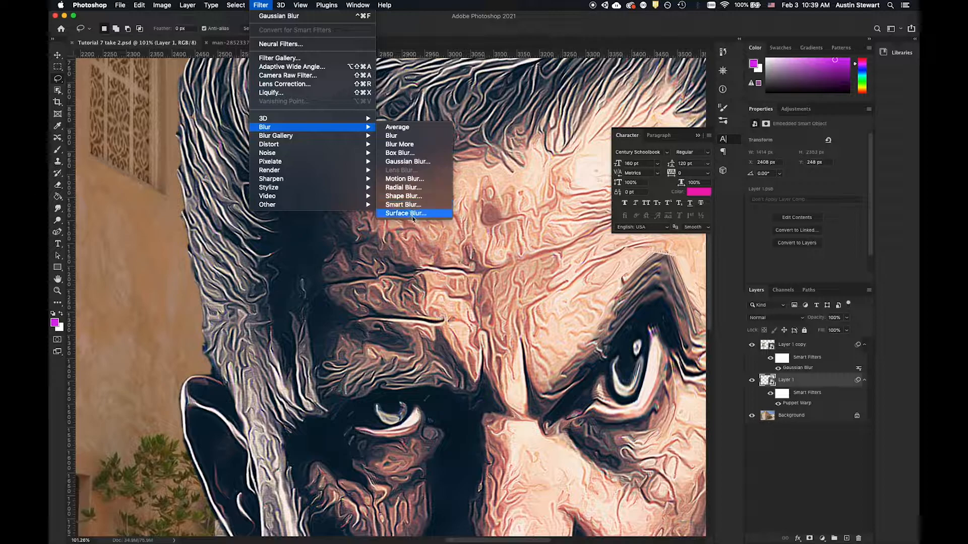
click(410, 187)
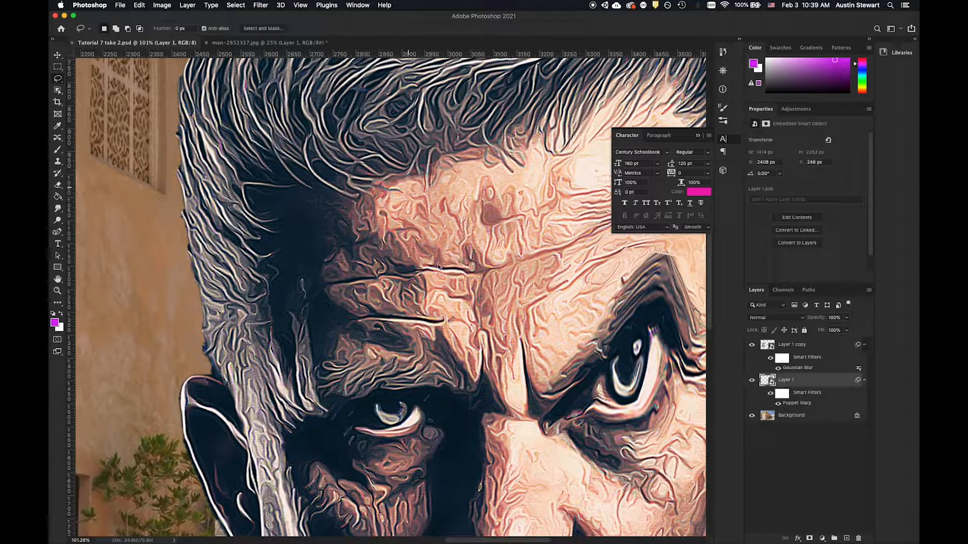
drag(456, 151, 619, 278)
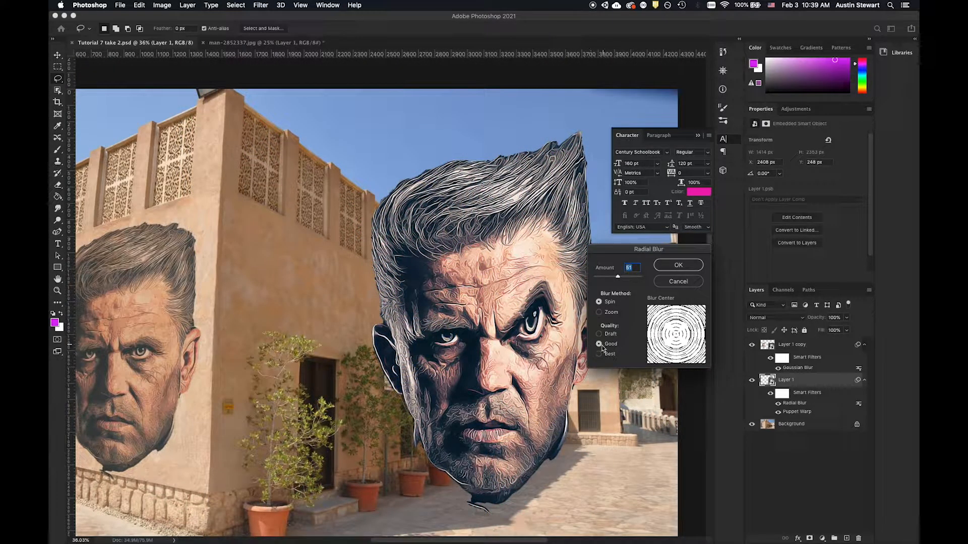
click(678, 265)
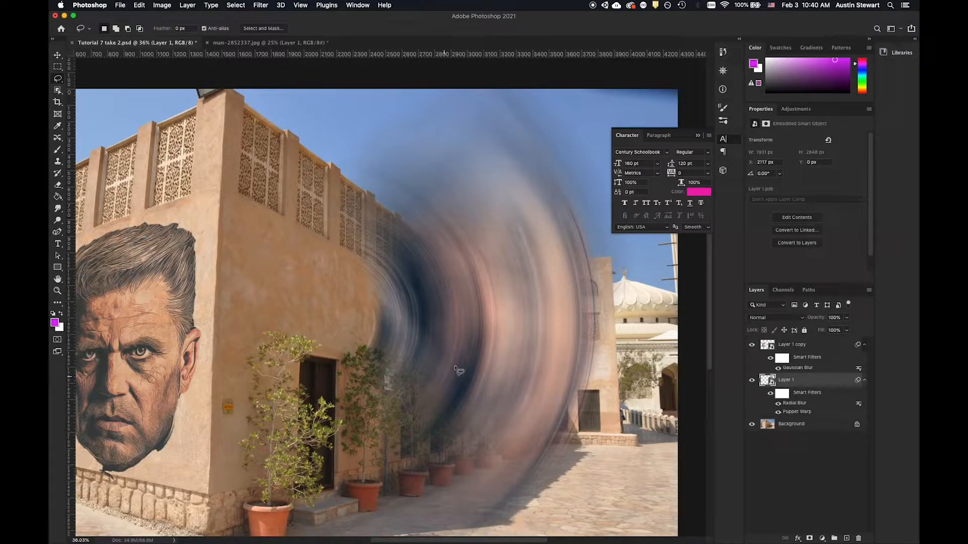
Try a lower amount for Layer 1's Radial Blur smart filter and undo the blur
double_click(798, 404)
drag(605, 280, 599, 280)
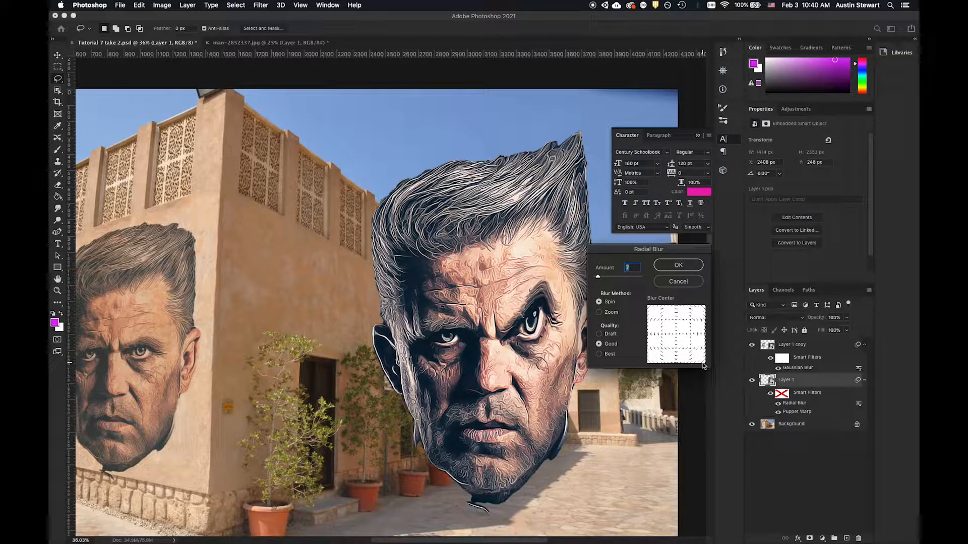
mouse_move(599, 276)
mouse_down()
mouse_move(615, 277)
mouse_move(596, 276)
mouse_up()
drag(596, 277, 601, 276)
click(675, 266)
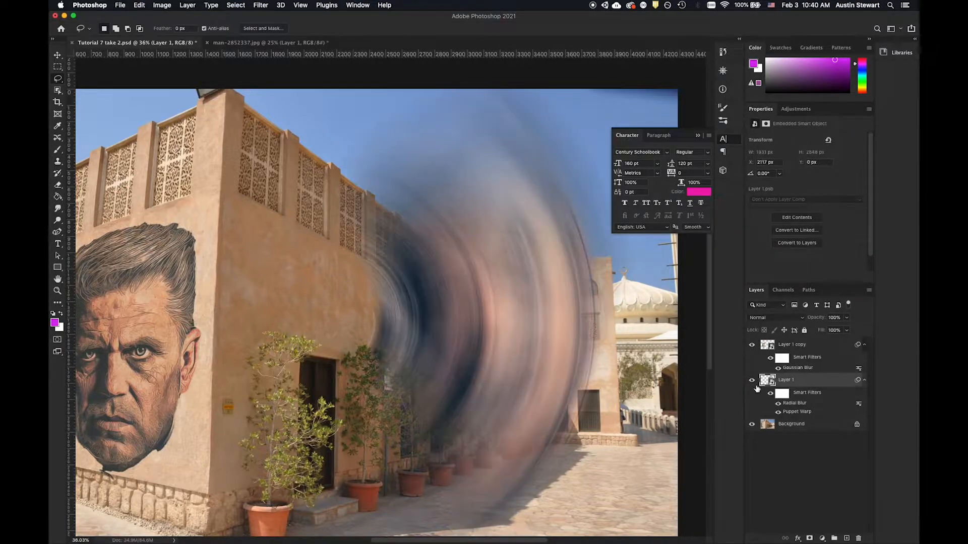
key(super+z)
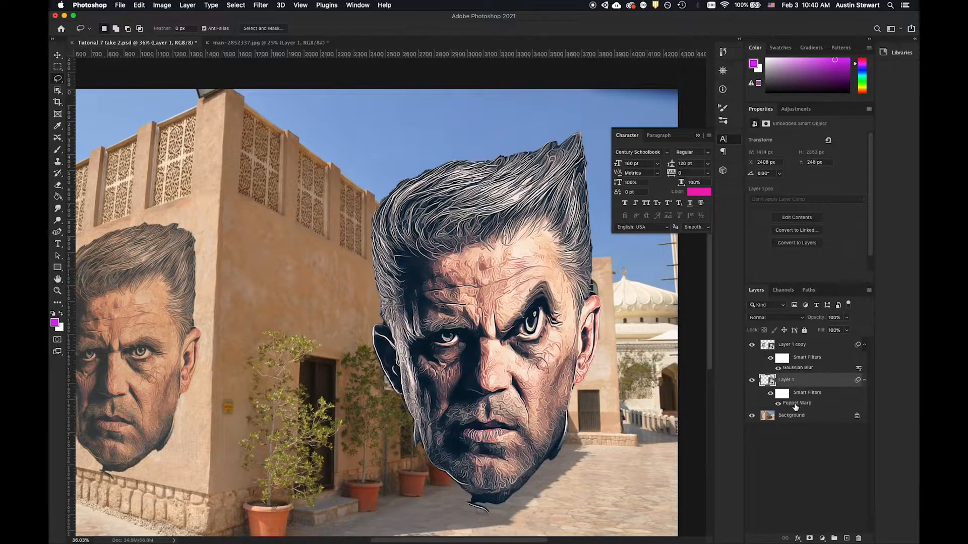
Apply a Color Halftone filter to Layer 1 with screen angles 108, 162, 90 and 45, and inspect the dots on the face
click(262, 6)
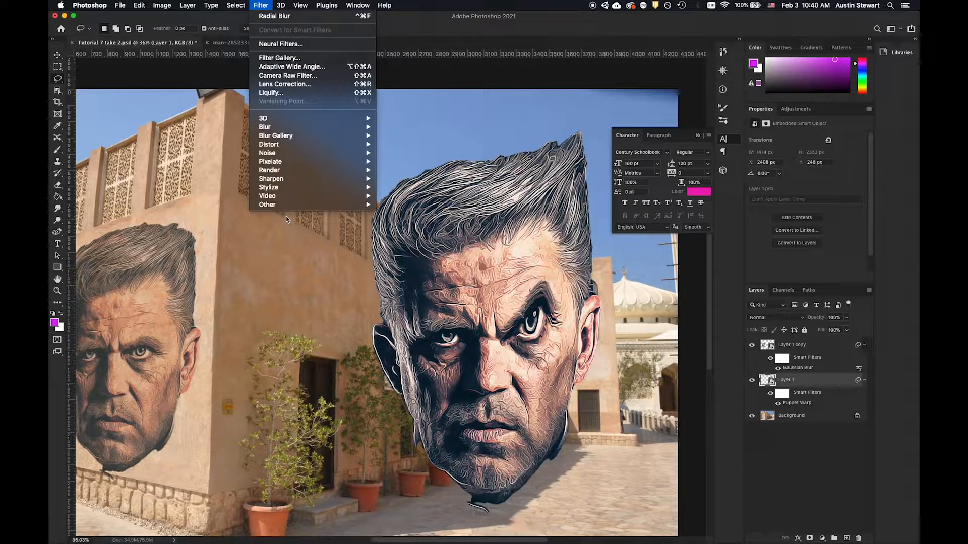
mouse_move(266, 131)
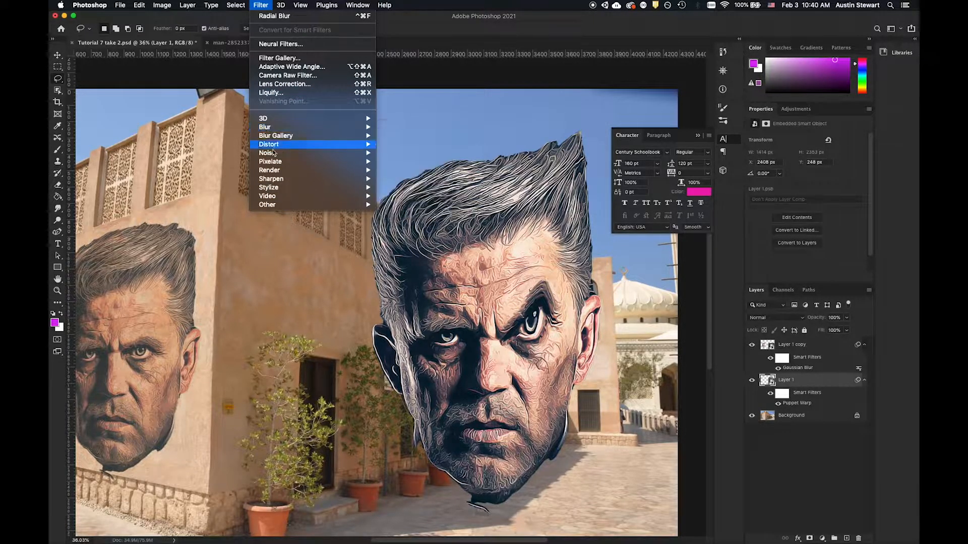
mouse_move(275, 163)
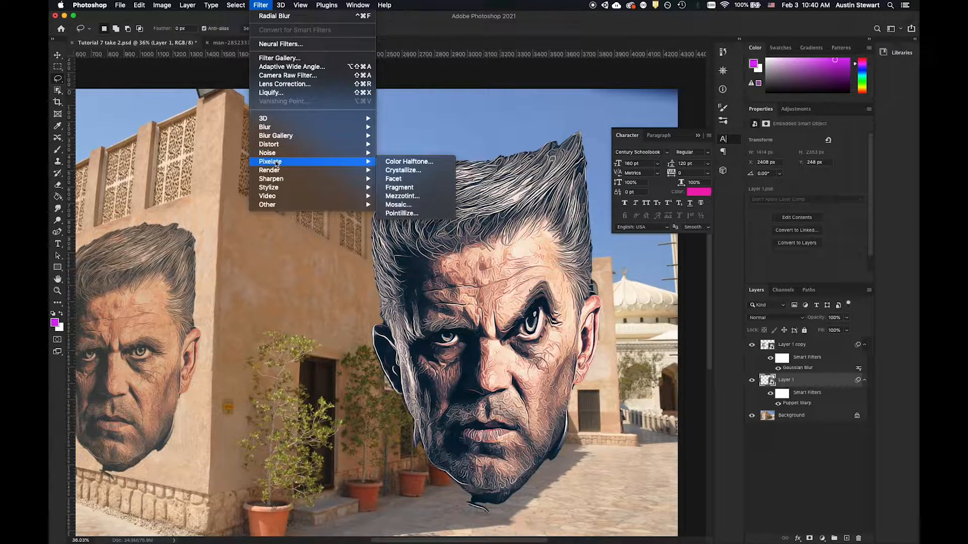
mouse_move(284, 189)
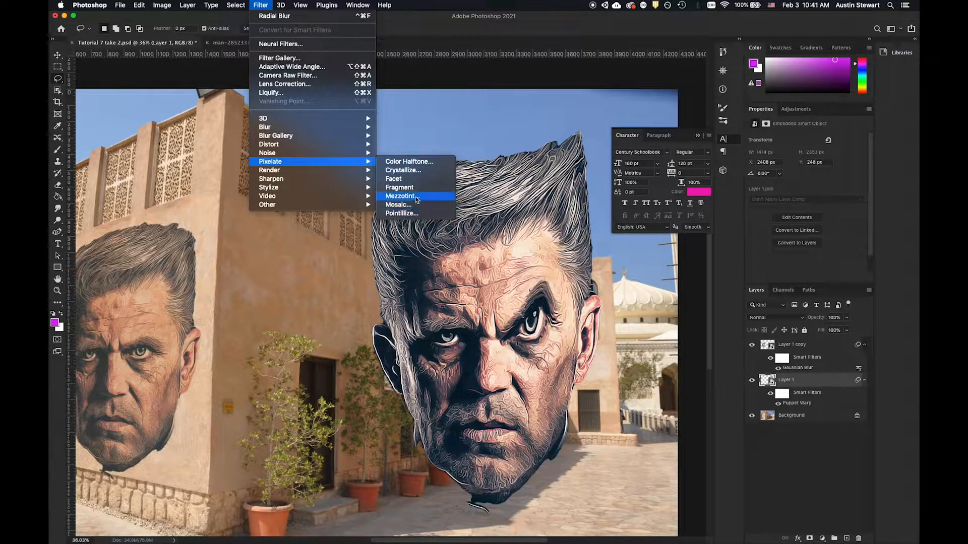
click(412, 165)
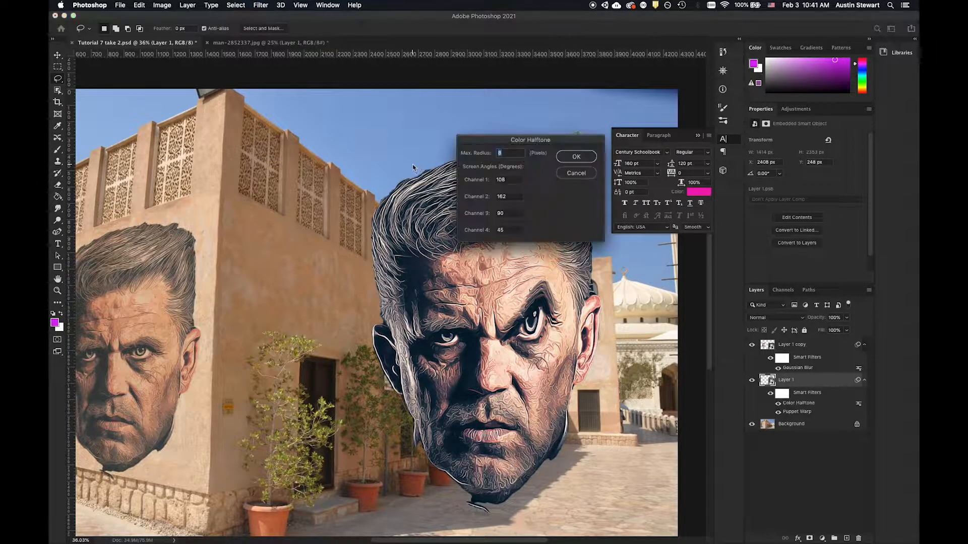
drag(534, 143, 631, 119)
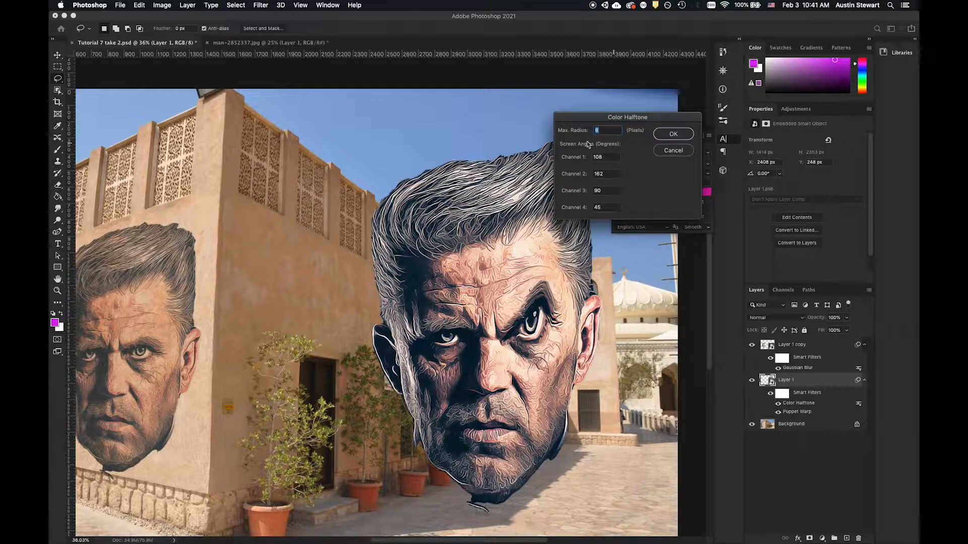
click(670, 134)
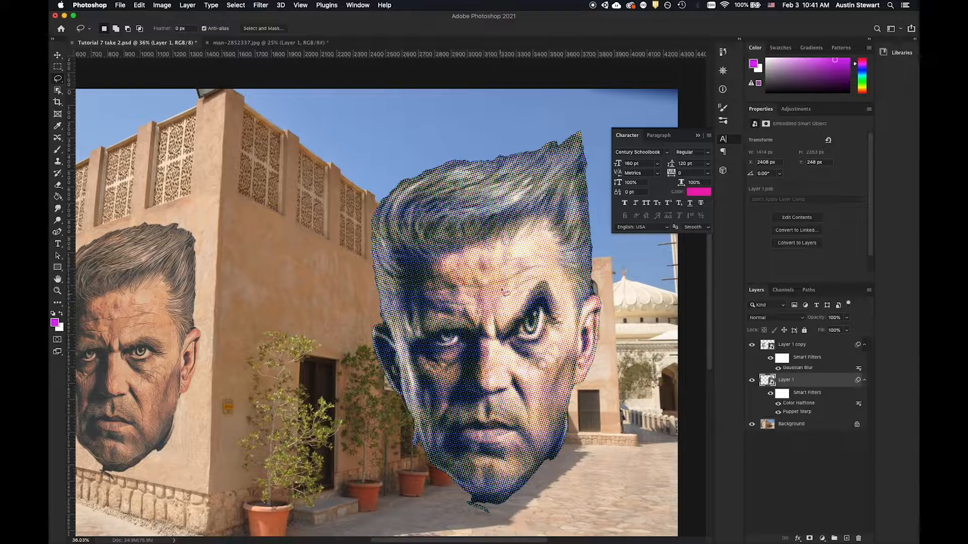
scroll(490, 305, up, 5)
scroll(490, 304, down, 4)
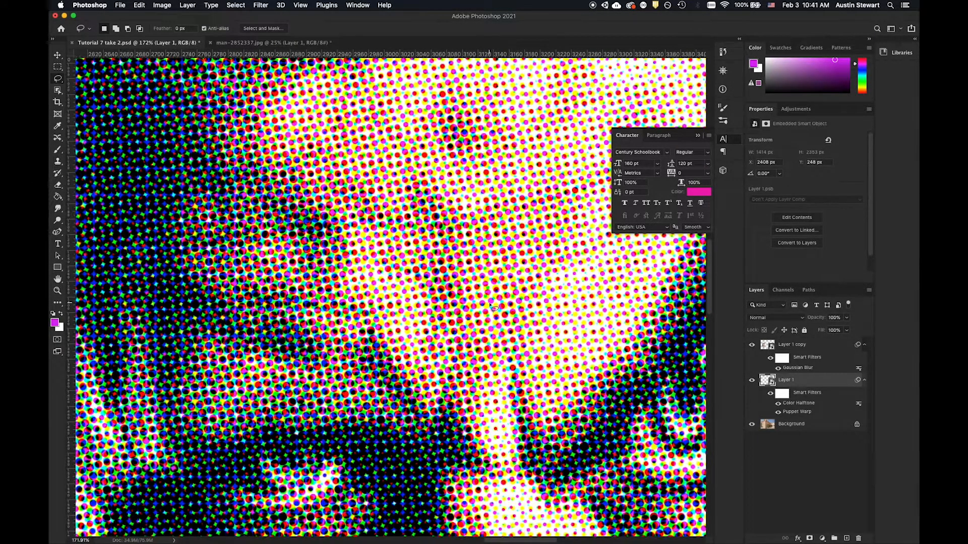
Examine the Color Halftone dots on the enlarged head up close and at whole-head size
scroll(491, 304, up, 2)
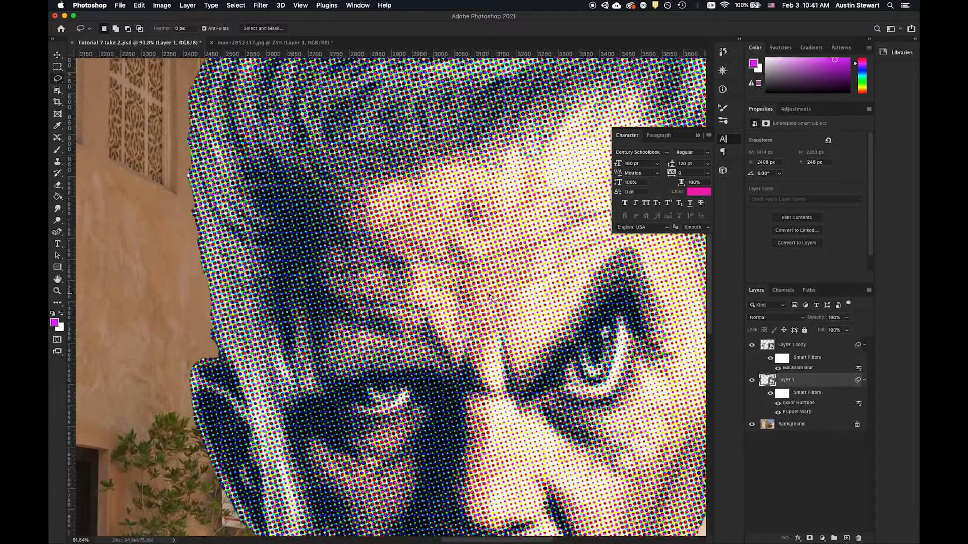
scroll(477, 263, up, 3)
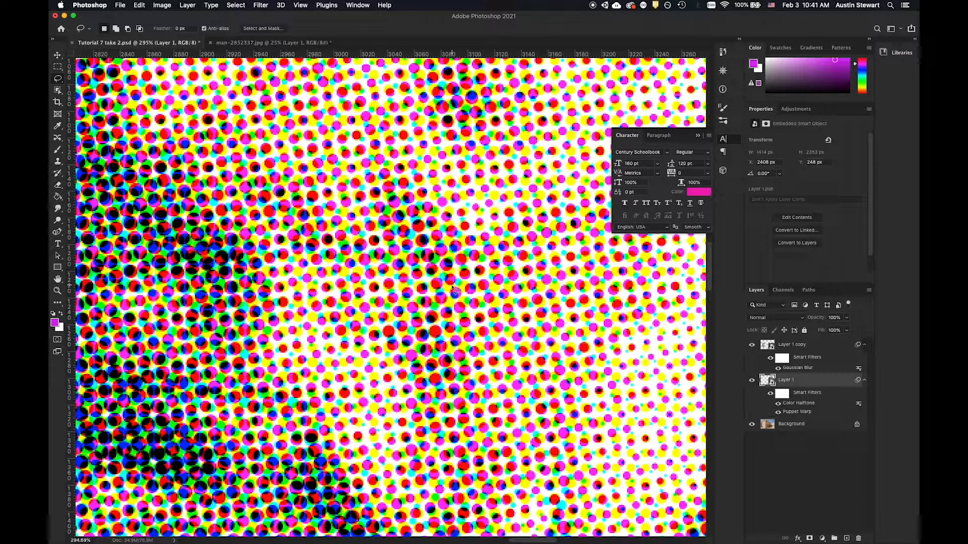
scroll(453, 289, down, 8)
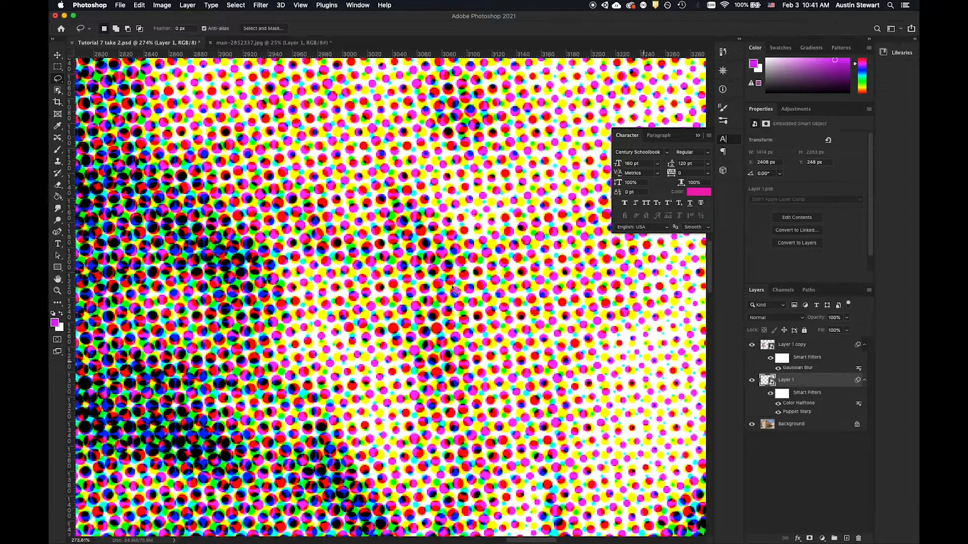
scroll(456, 290, down, 6)
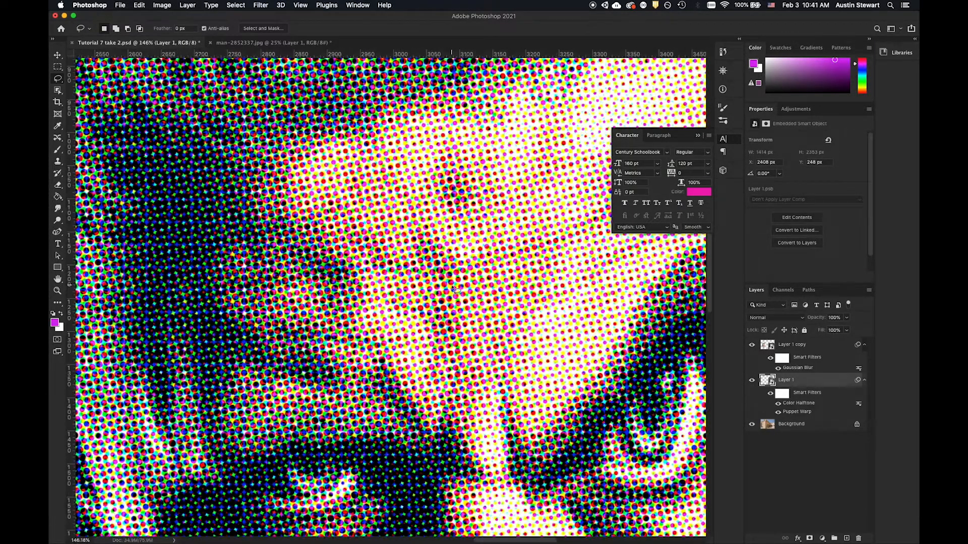
scroll(456, 290, down, 8)
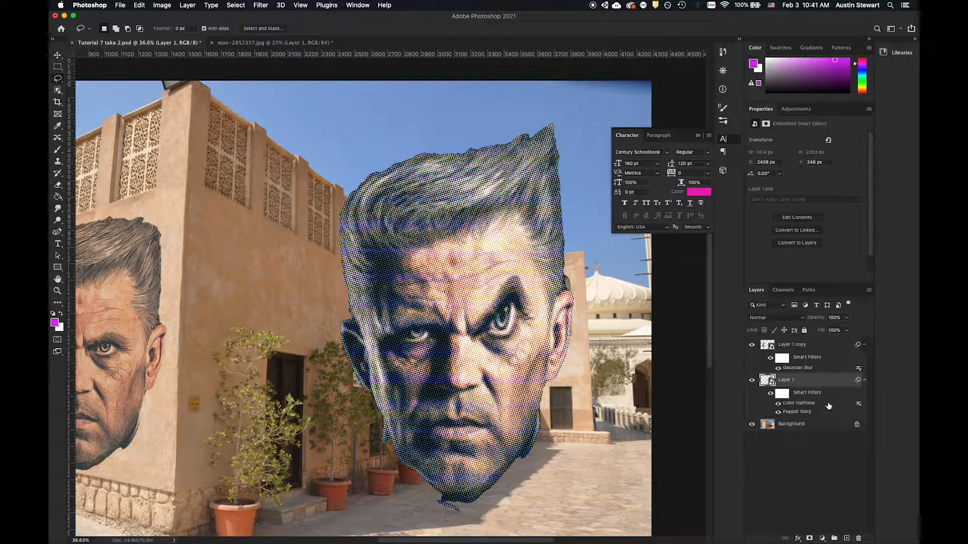
double_click(858, 405)
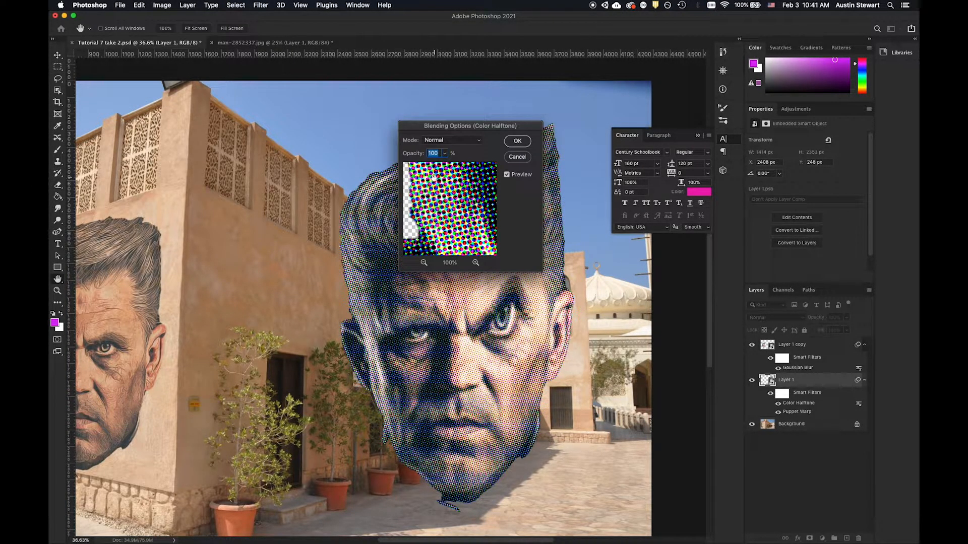
drag(466, 130, 612, 229)
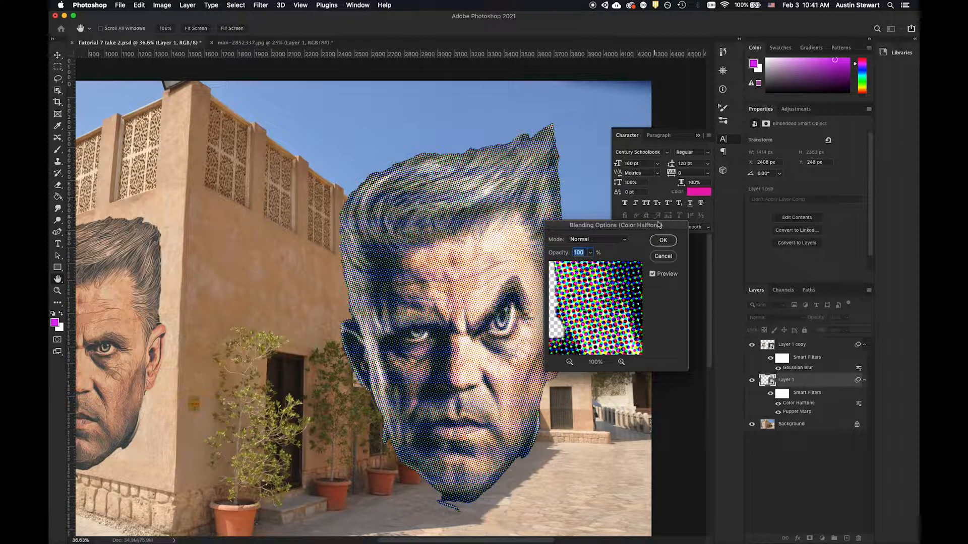
click(663, 256)
Try a much larger maximum radius for Layer 1's Color Halftone smart filter
click(798, 404)
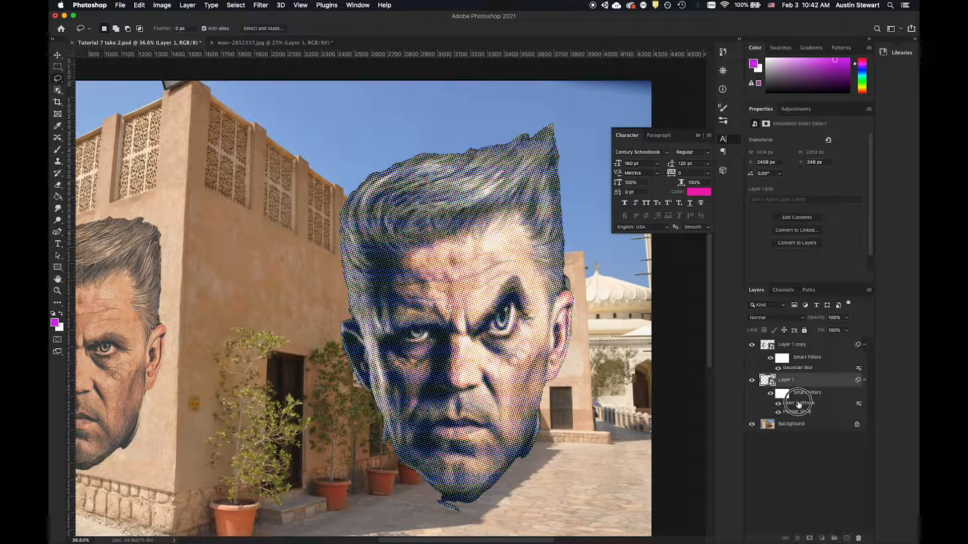
double_click(790, 406)
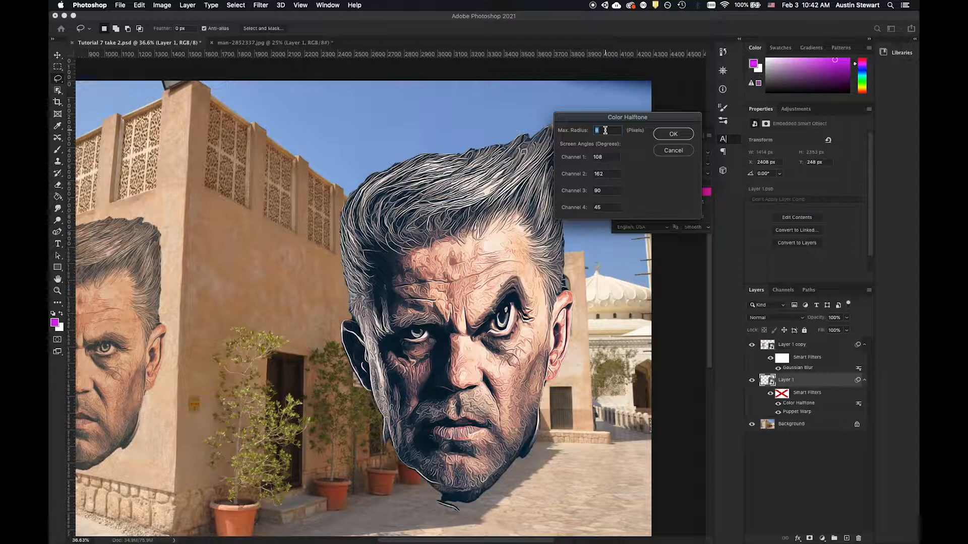
click(672, 134)
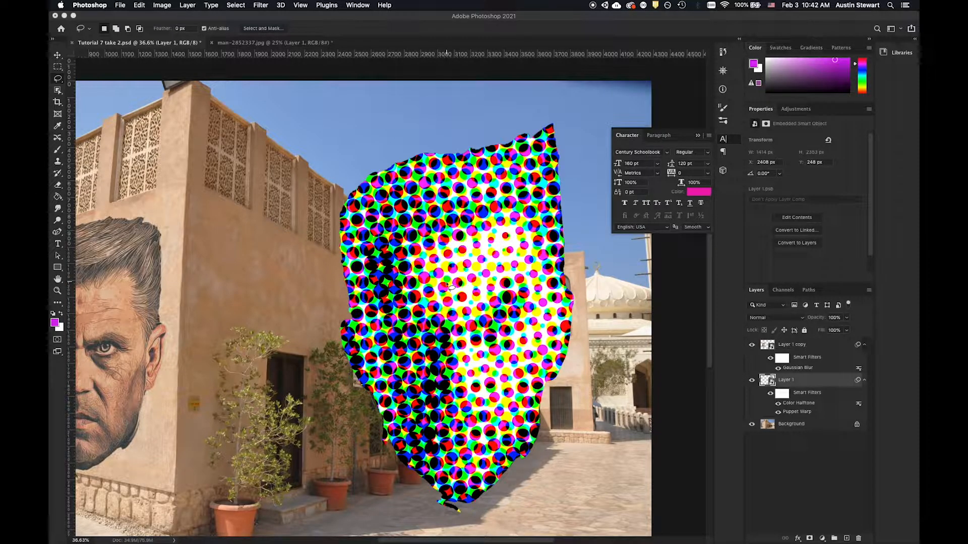
Set the maximum radius of Layer 1's Color Halftone smart filter to 4 pixels
double_click(790, 402)
text(8)
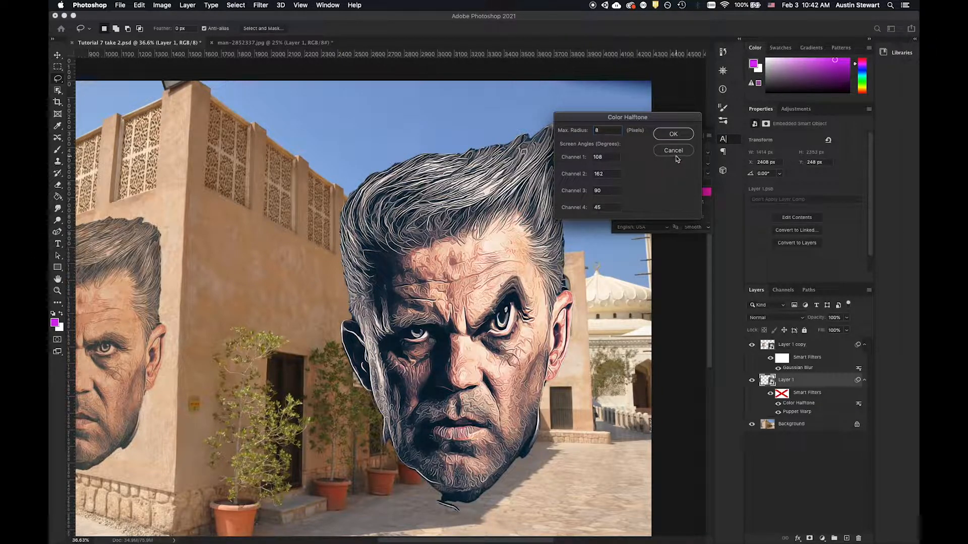
double_click(606, 130)
text(4)
click(671, 134)
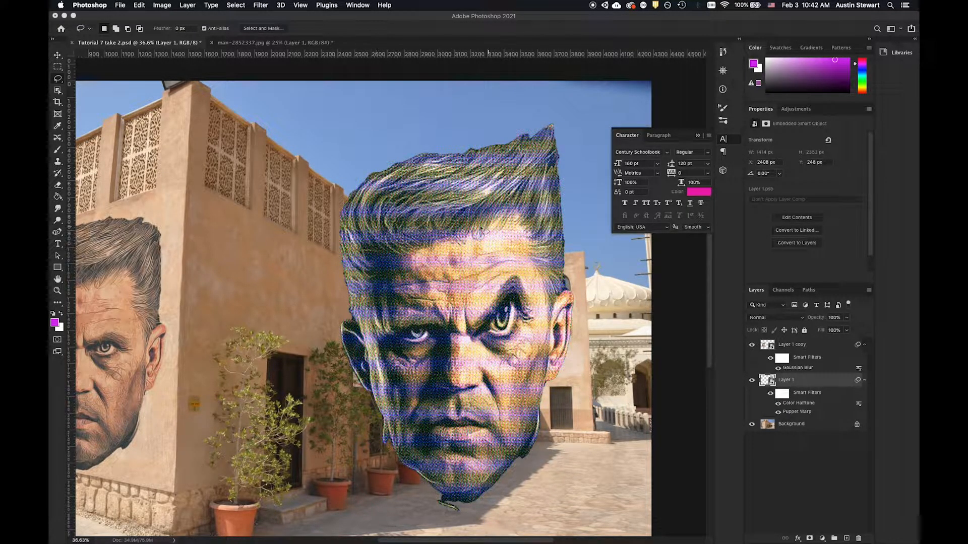
Examine the finer halftone pattern on the caricature head at several magnifications, from the whole image to facial detail
scroll(448, 244, up, 1)
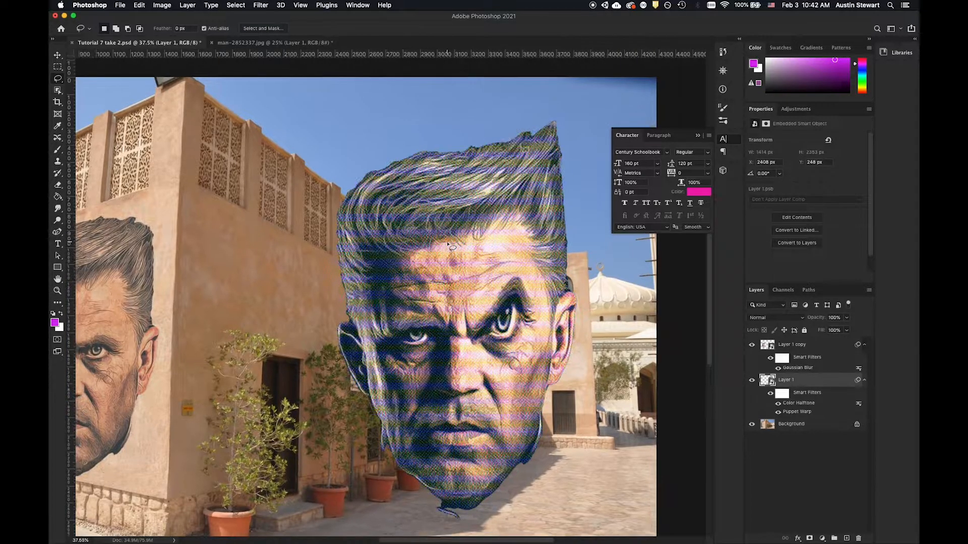
scroll(448, 244, down, 2)
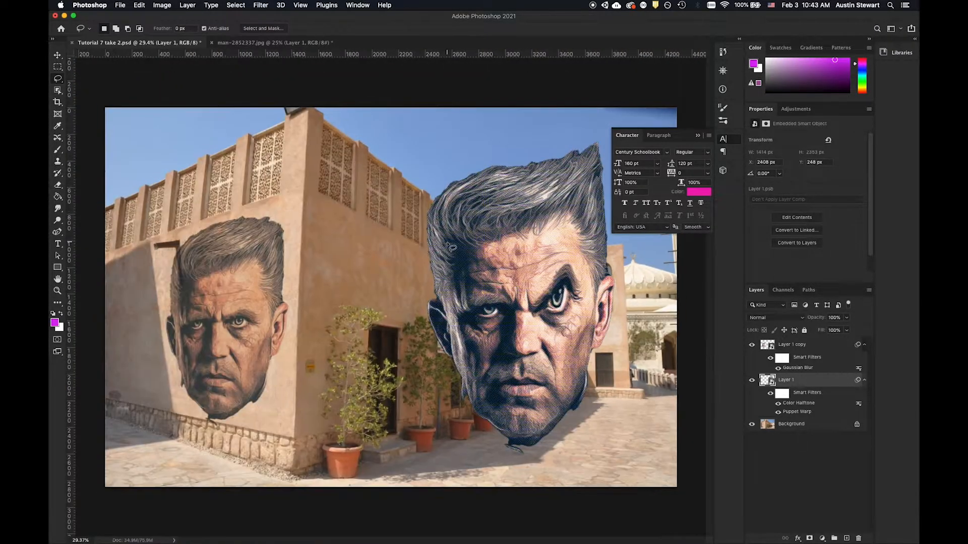
scroll(529, 279, up, 1)
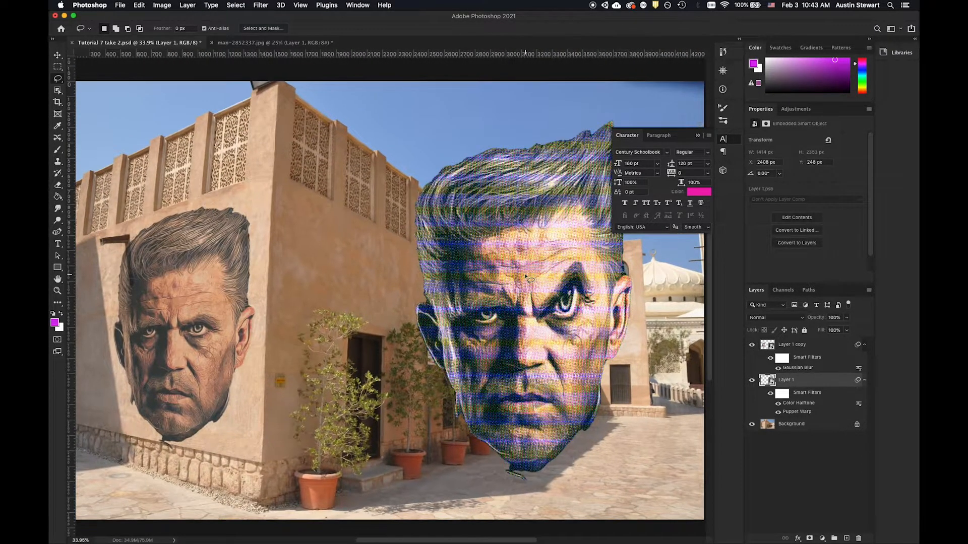
scroll(529, 279, up, 1)
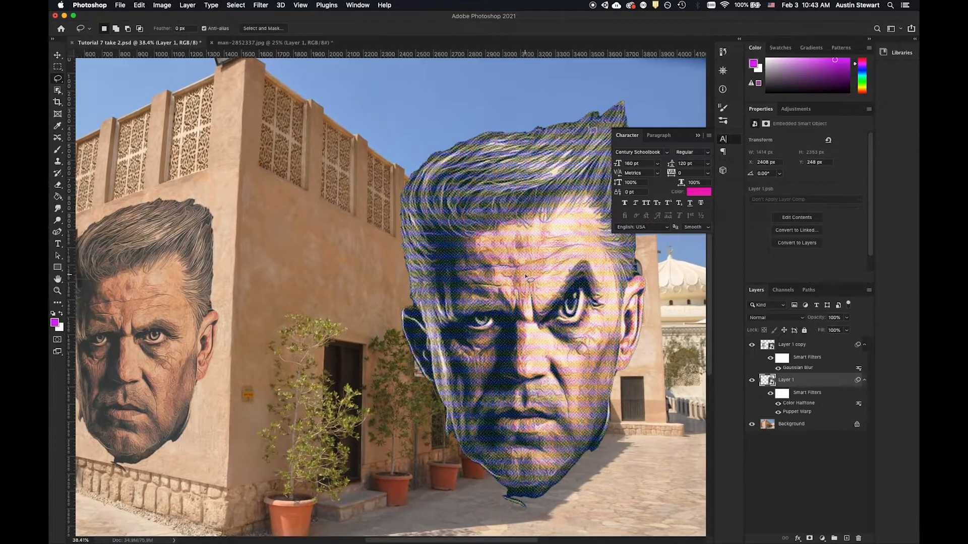
scroll(528, 279, up, 3)
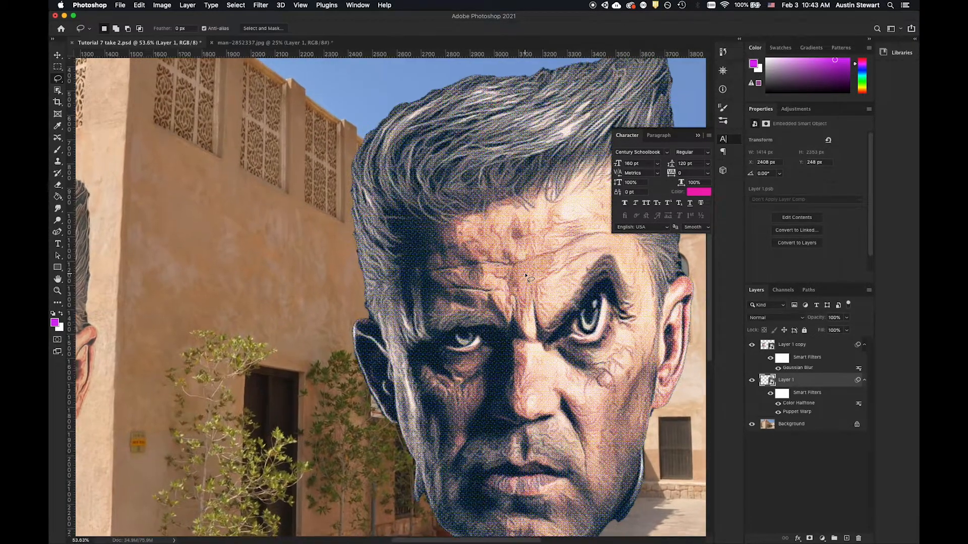
scroll(528, 279, up, 1)
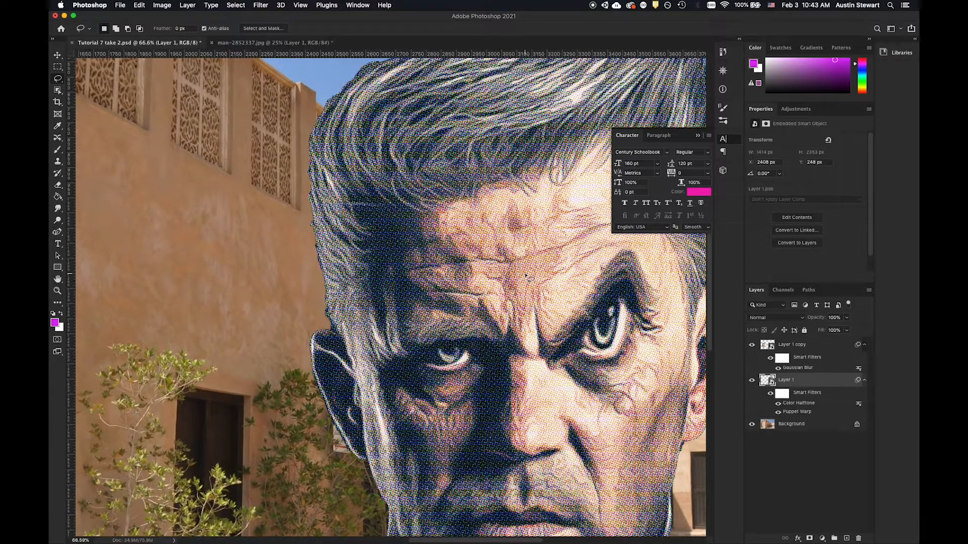
scroll(526, 276, up, 1)
scroll(528, 278, up, 1)
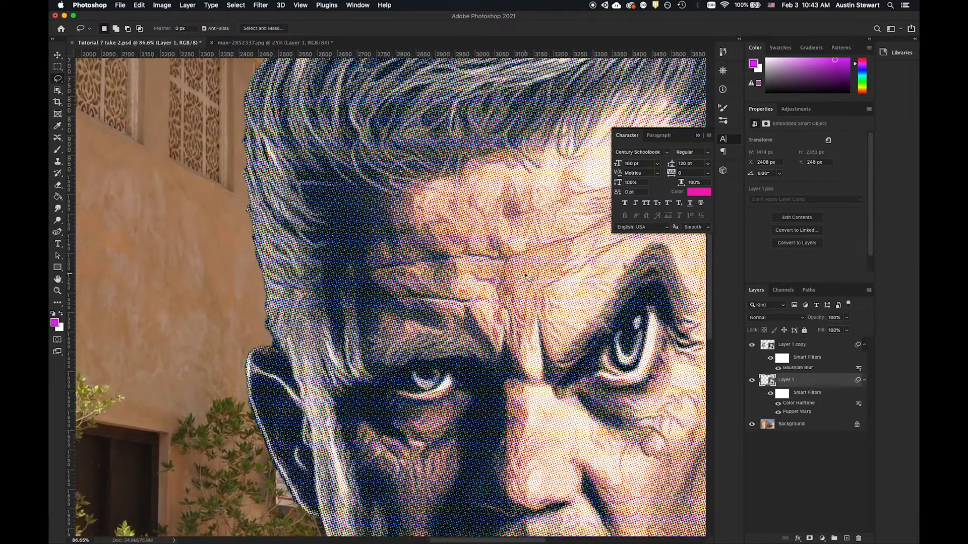
scroll(528, 278, up, 1)
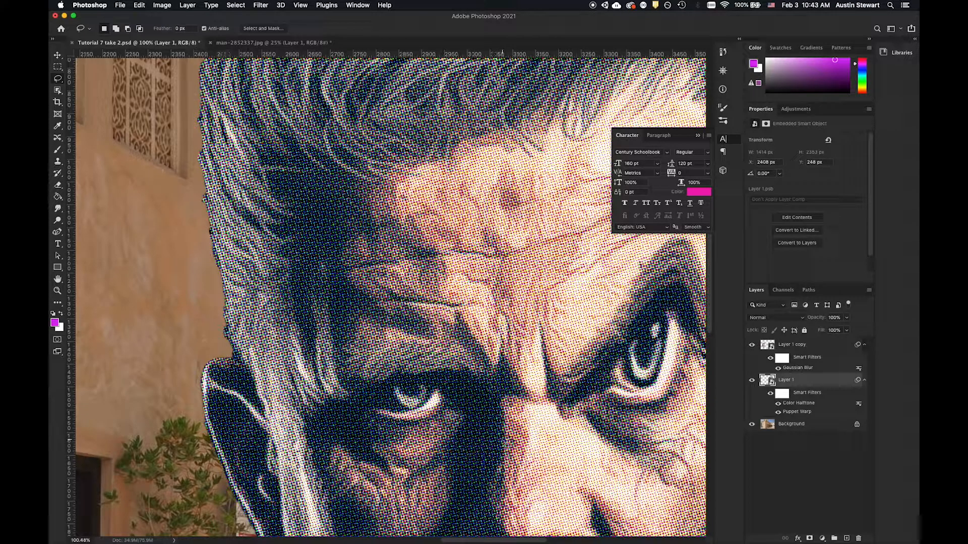
scroll(533, 457, down, 10)
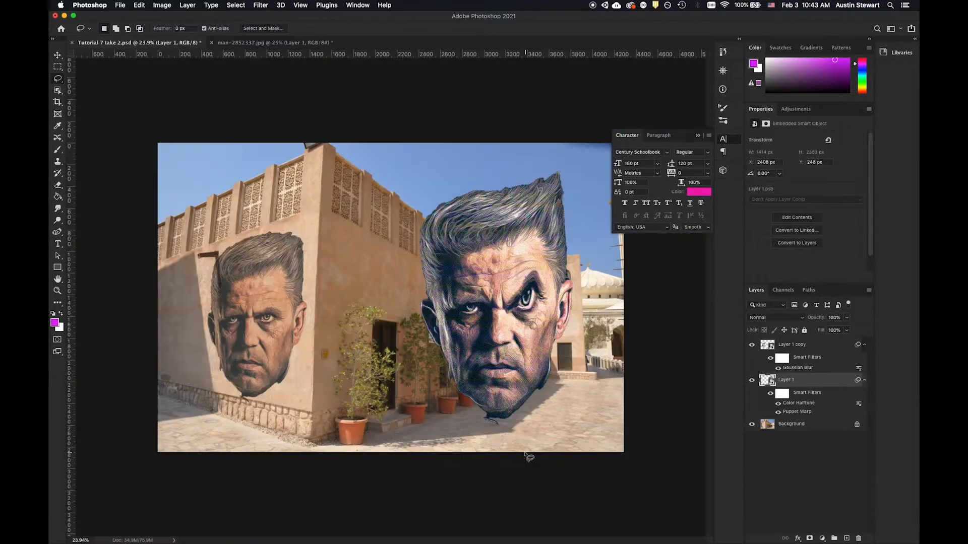
scroll(499, 324, up, 5)
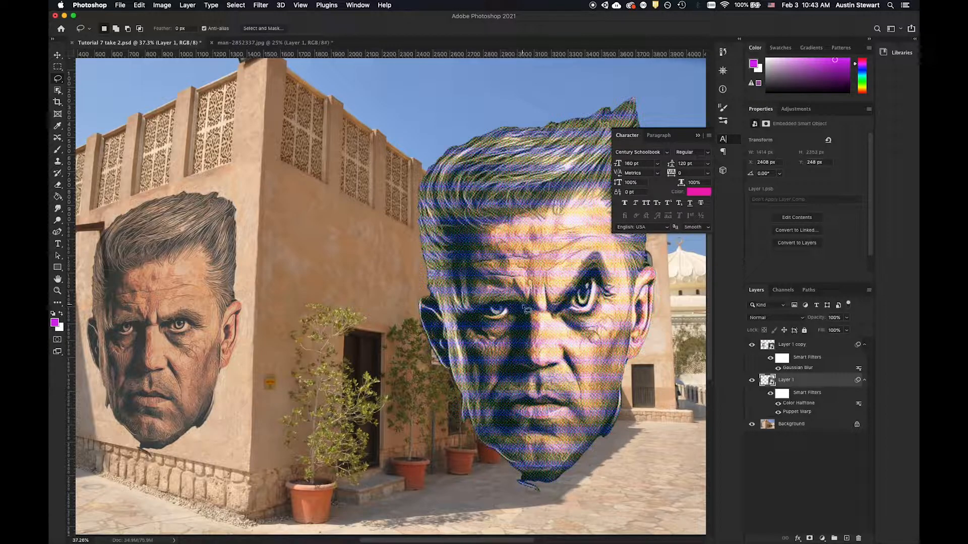
scroll(524, 308, down, 3)
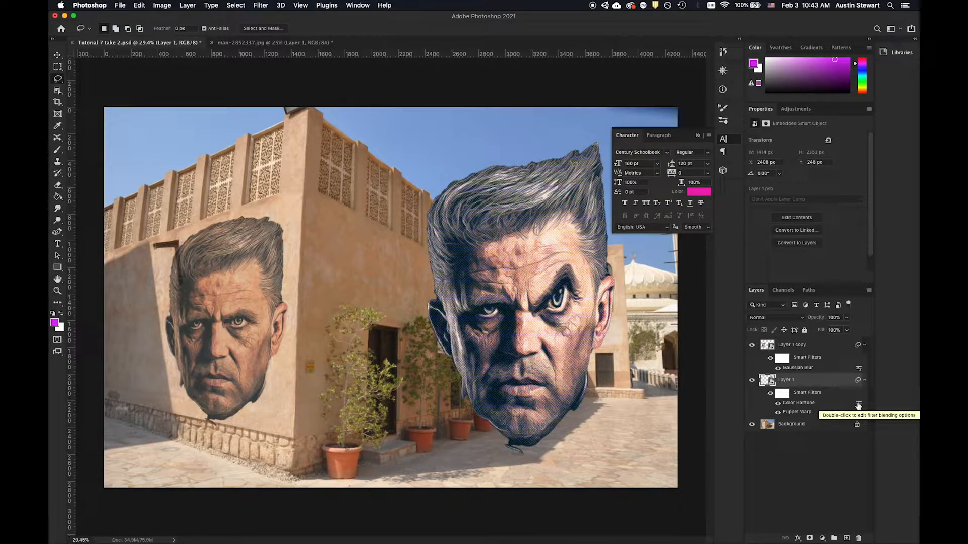
In the Color Halftone filter's blending options, keep Normal mode, try an opacity of 9% and raise it to 77%
double_click(858, 405)
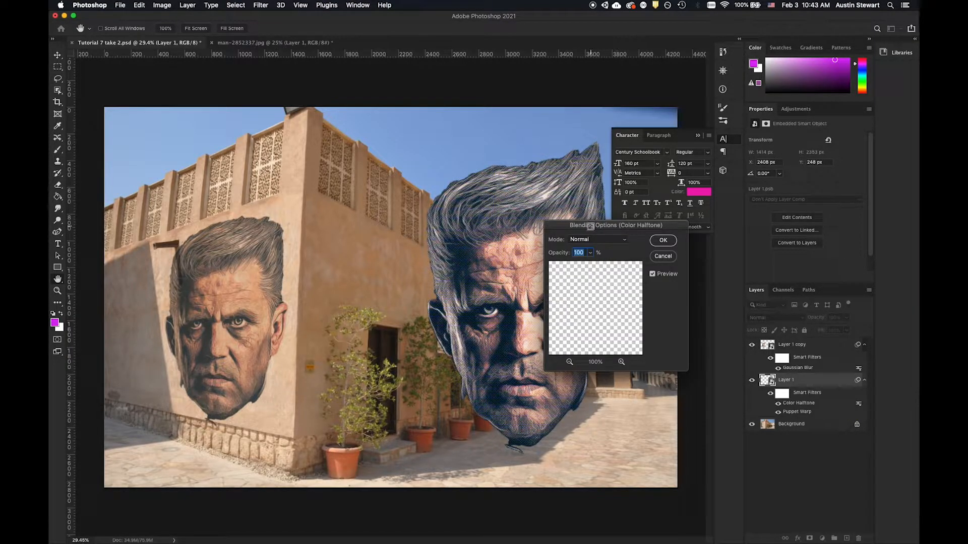
drag(591, 225, 694, 242)
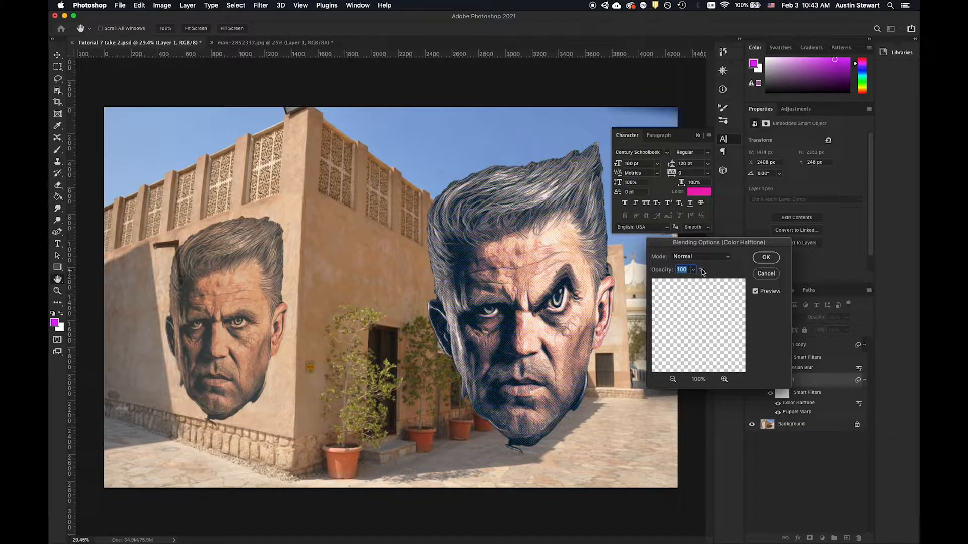
click(727, 257)
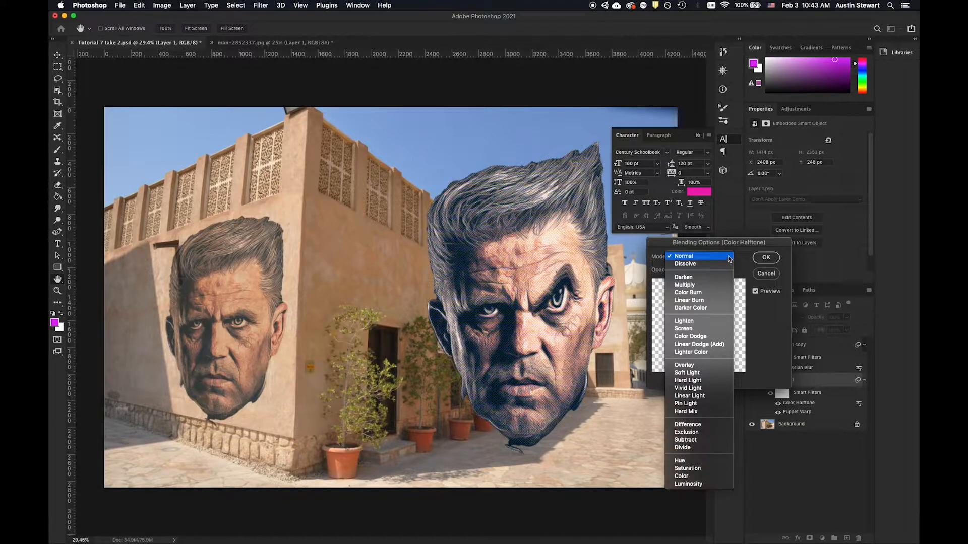
click(728, 257)
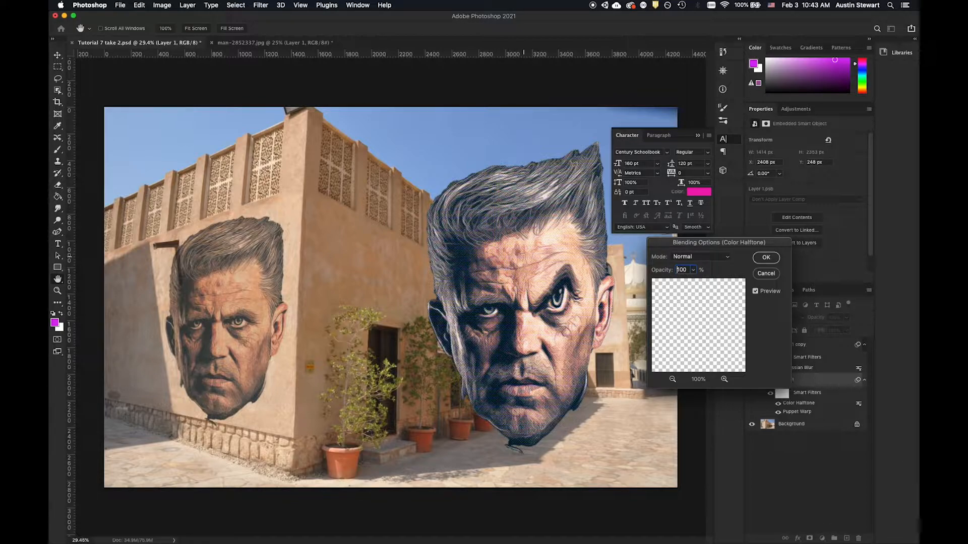
click(693, 270)
drag(698, 281, 656, 284)
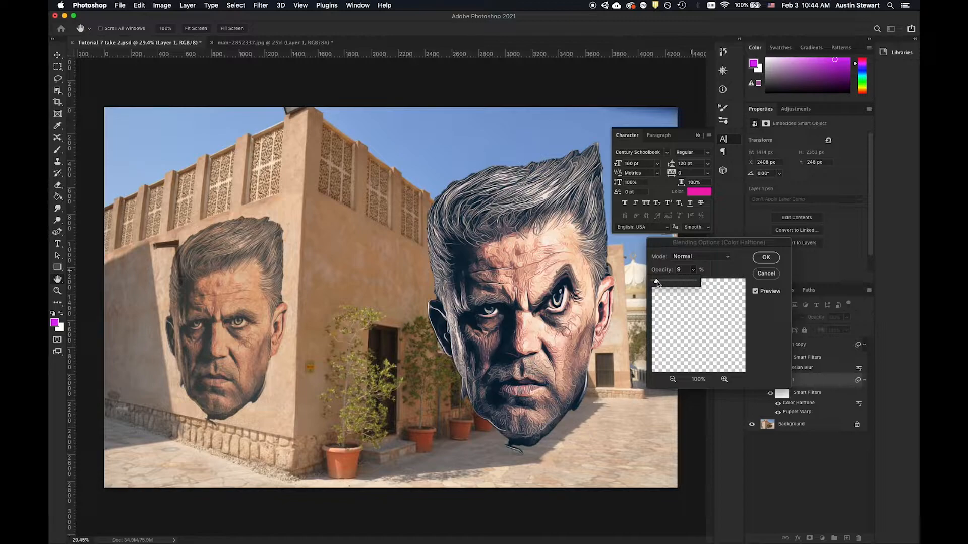
drag(653, 285, 685, 283)
Check the blended halftone on the face and fine-tune the filter's opacity to 78%
scroll(522, 273, up, 1)
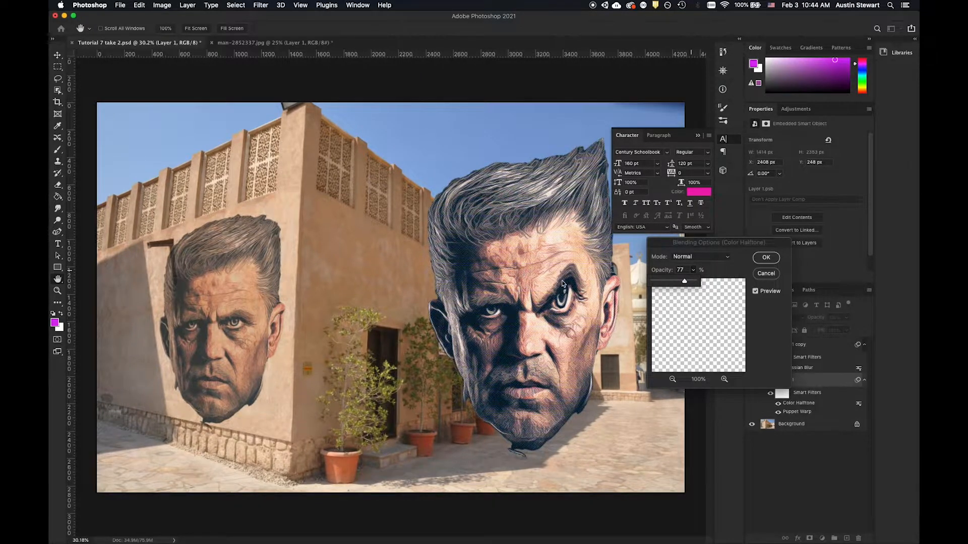
scroll(563, 284, up, 5)
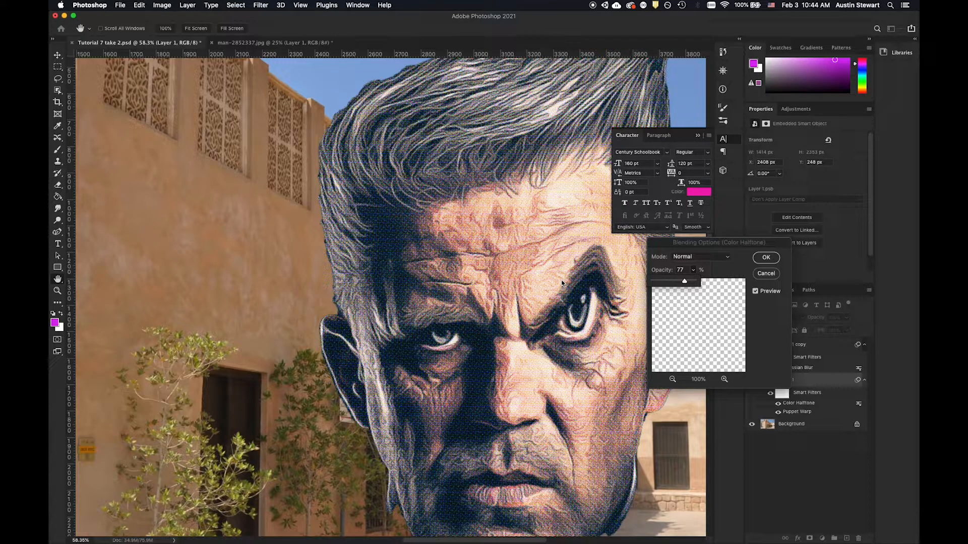
scroll(563, 283, up, 2)
scroll(563, 284, down, 1)
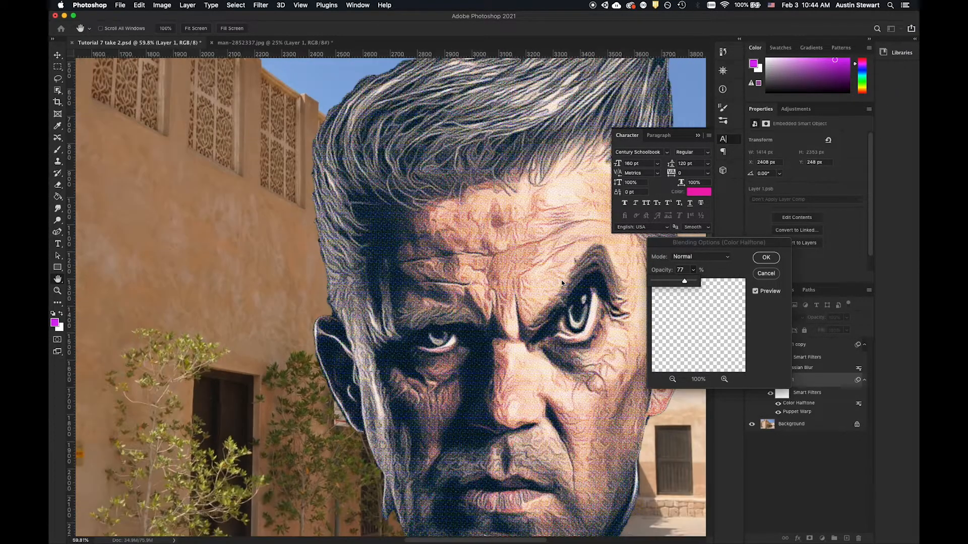
mouse_move(687, 285)
mouse_down()
mouse_move(676, 283)
mouse_move(684, 281)
mouse_up()
Try Multiply mode for the Color Halftone filter, raising its opacity to 100% and reducing it to 40%
click(727, 259)
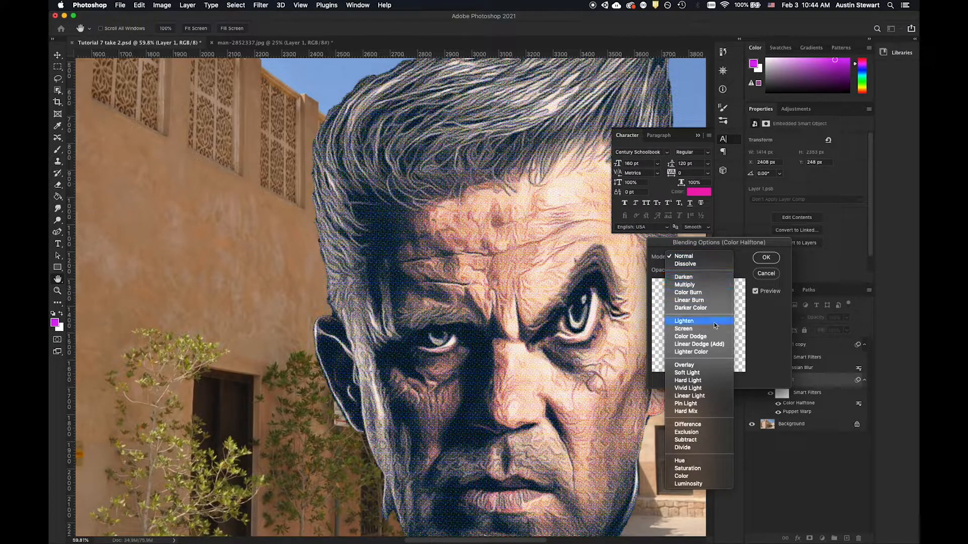
click(710, 286)
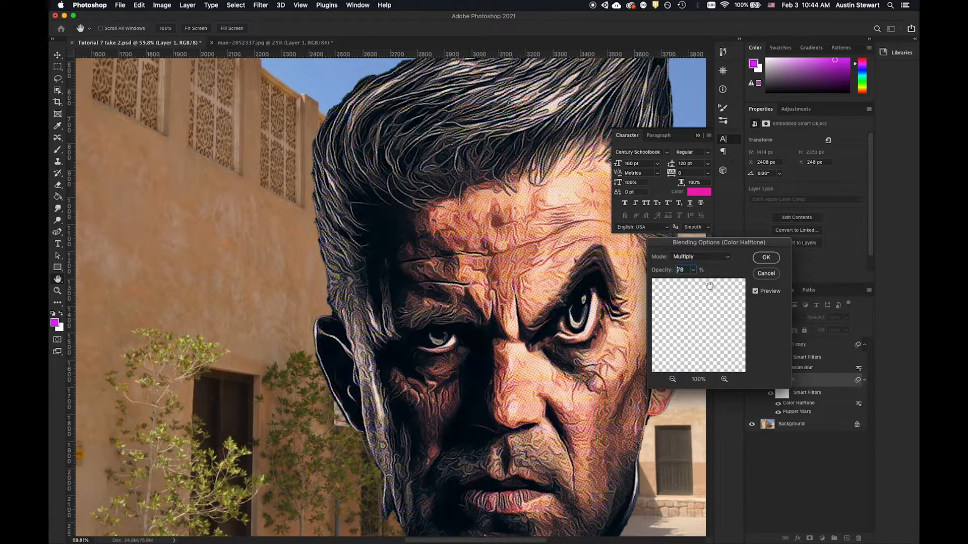
drag(695, 272, 712, 285)
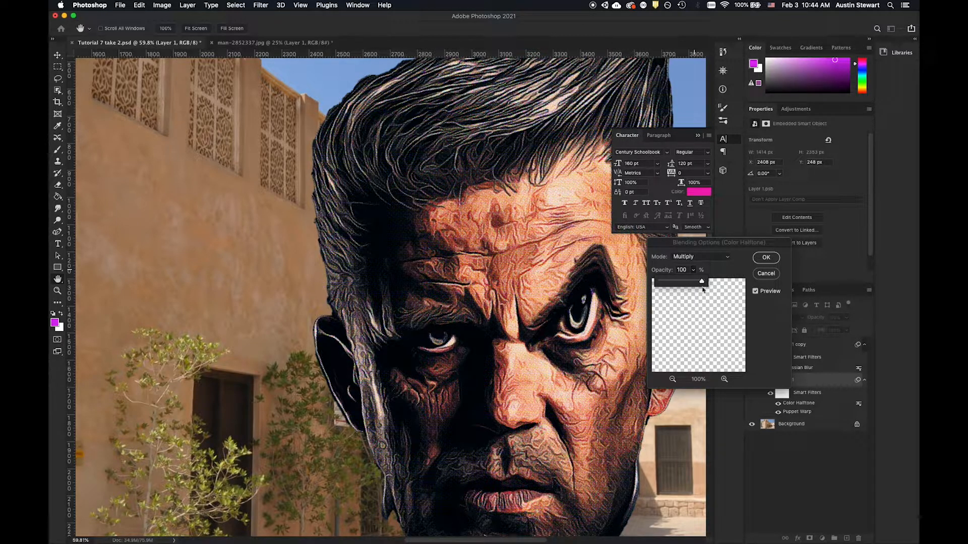
drag(702, 282, 679, 283)
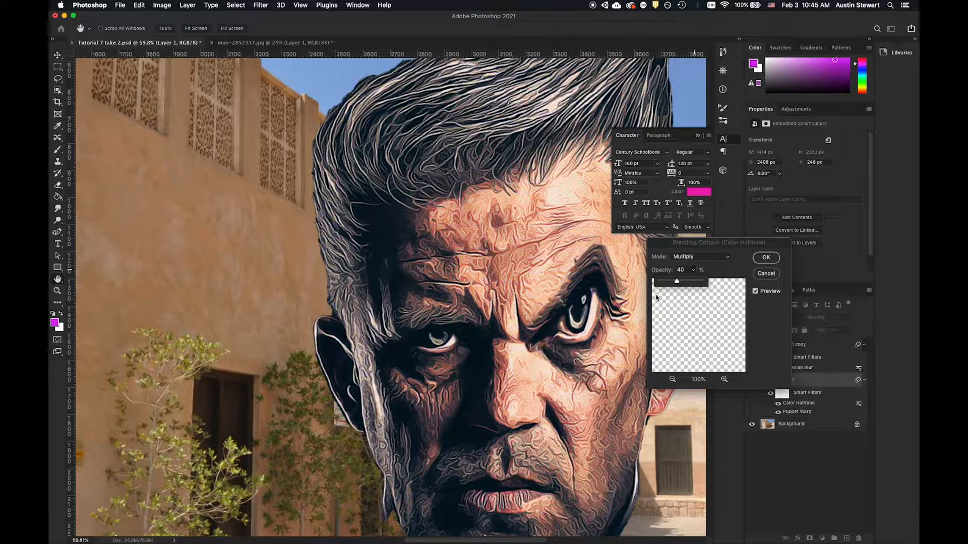
Try Overlay and Screen modes for the Color Halftone filter, and cancel its blending changes
click(727, 258)
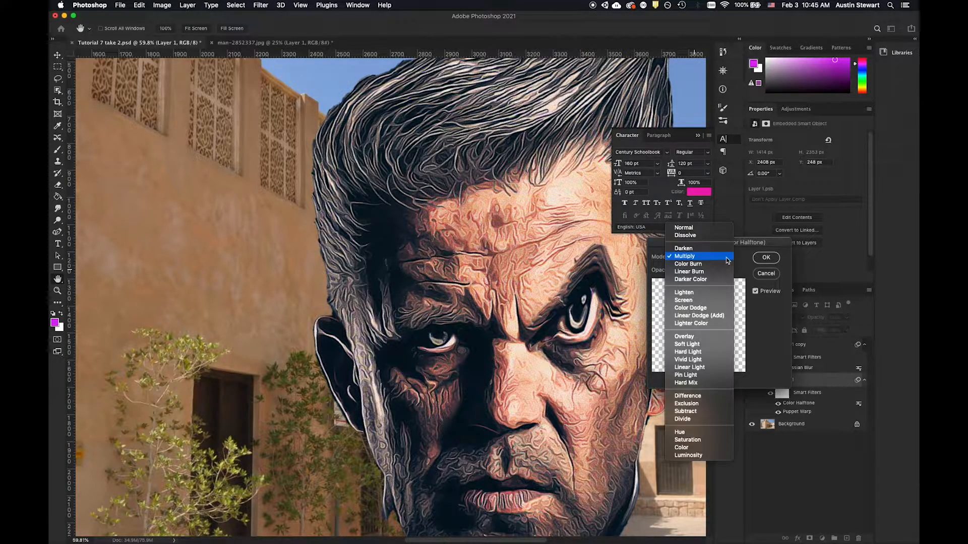
click(707, 336)
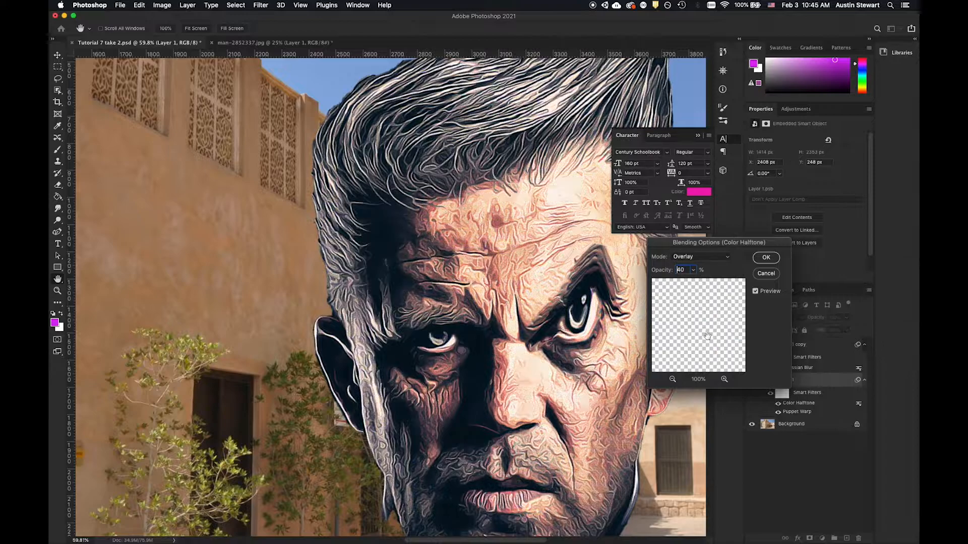
click(721, 257)
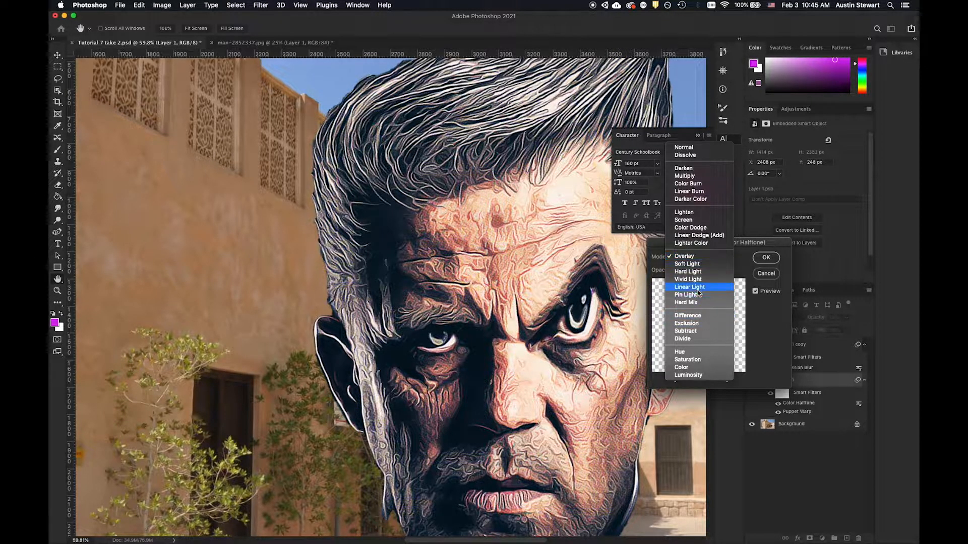
click(702, 222)
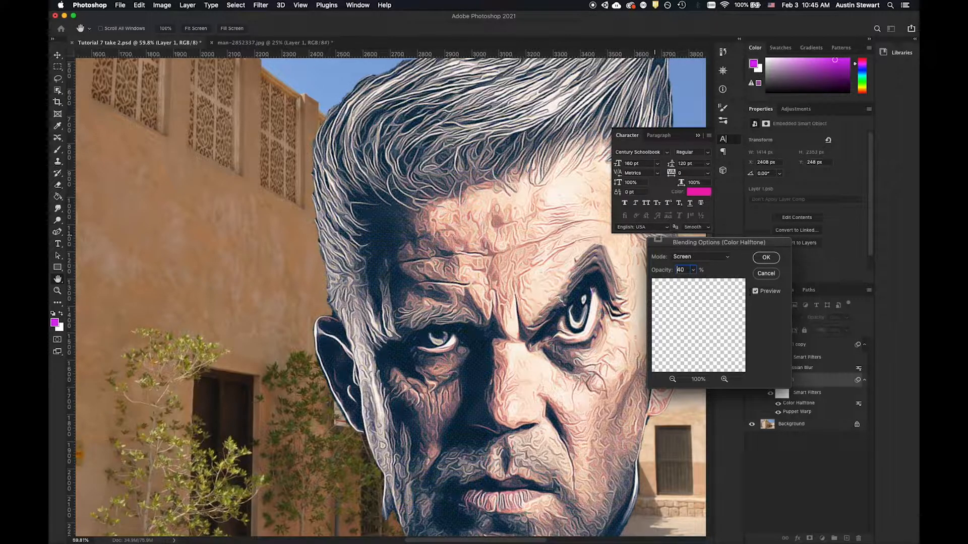
drag(700, 243, 657, 266)
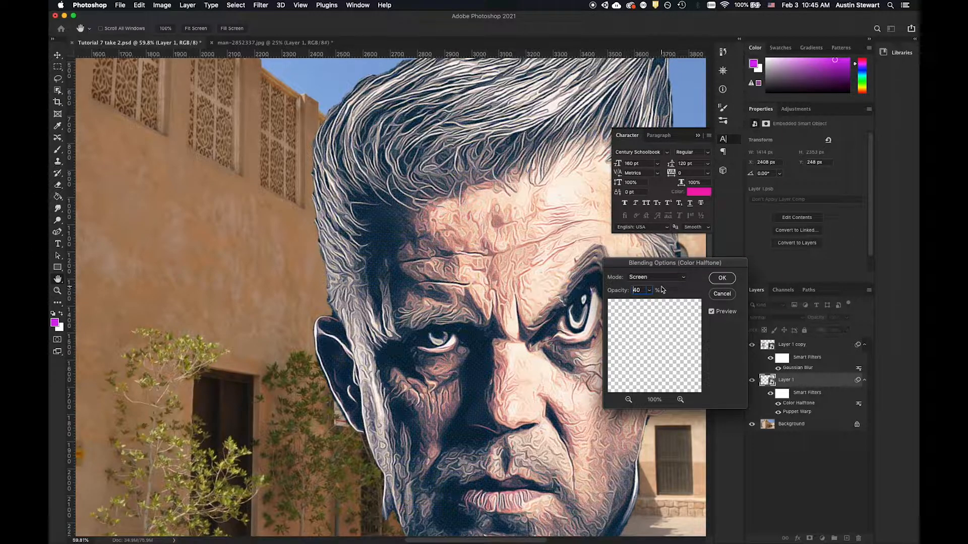
click(723, 296)
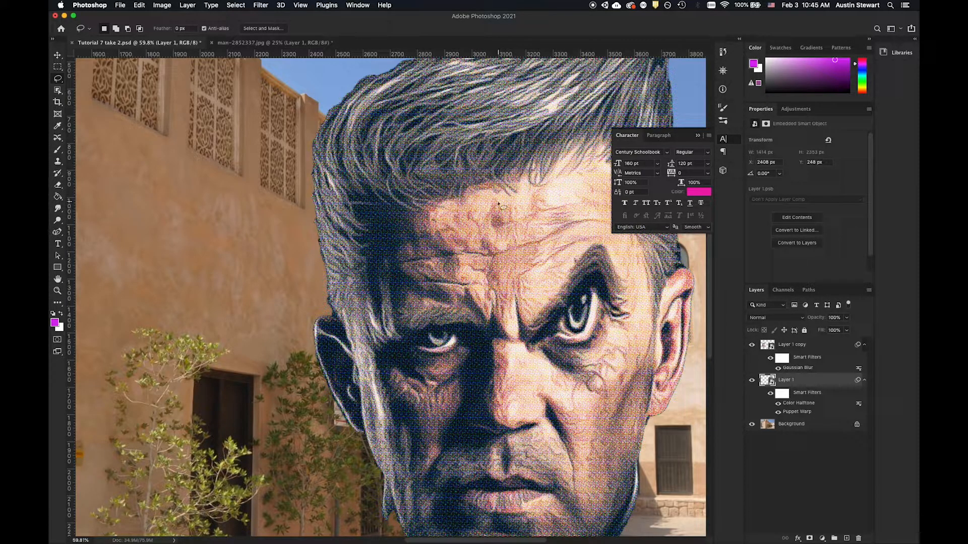
click(803, 427)
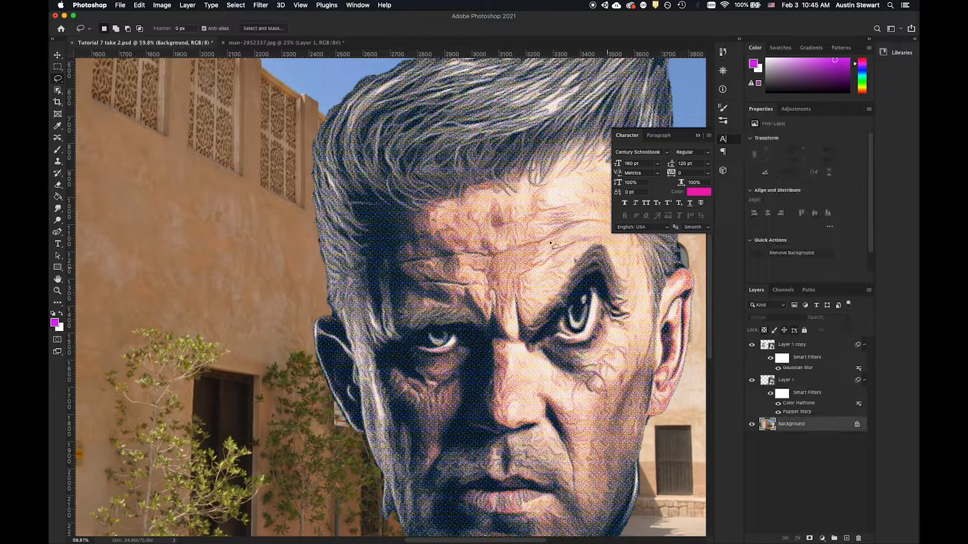
click(264, 6)
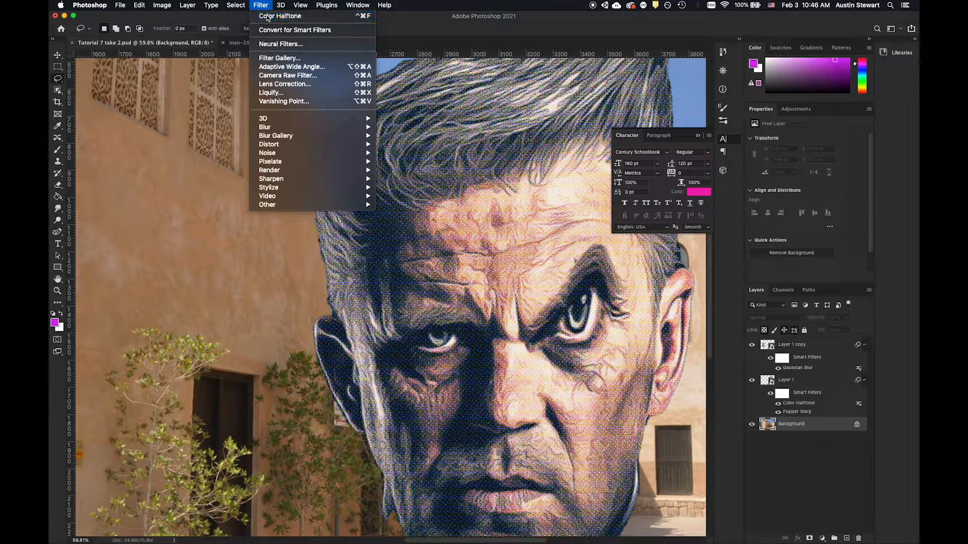
click(267, 17)
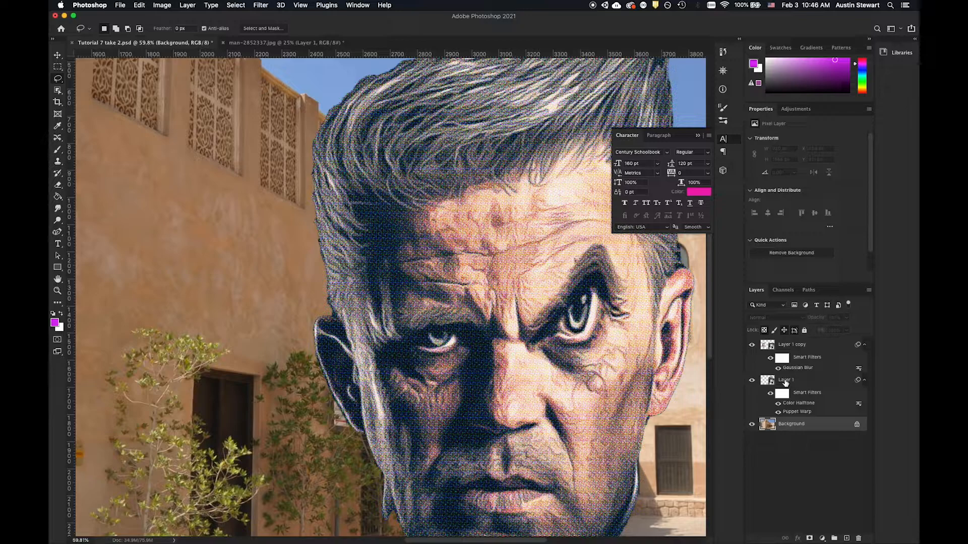
Toggle the visibility of Layer 1's Color Halftone smart filter to compare the head, and leave the filter hidden
click(808, 383)
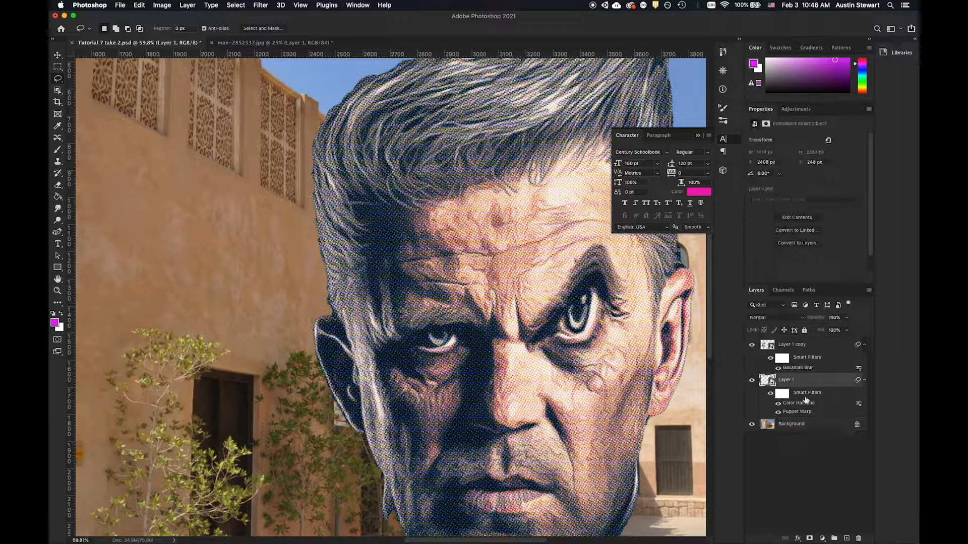
click(778, 404)
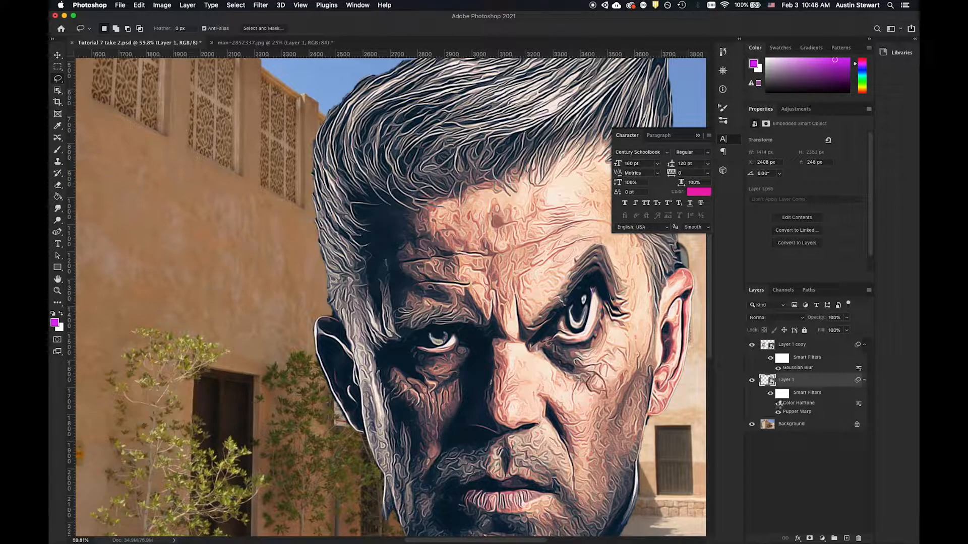
click(779, 403)
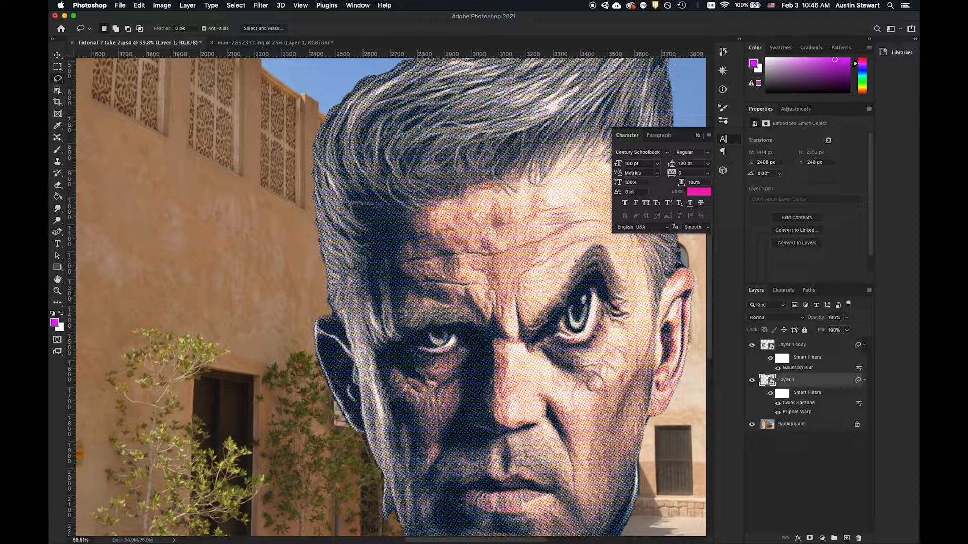
click(778, 403)
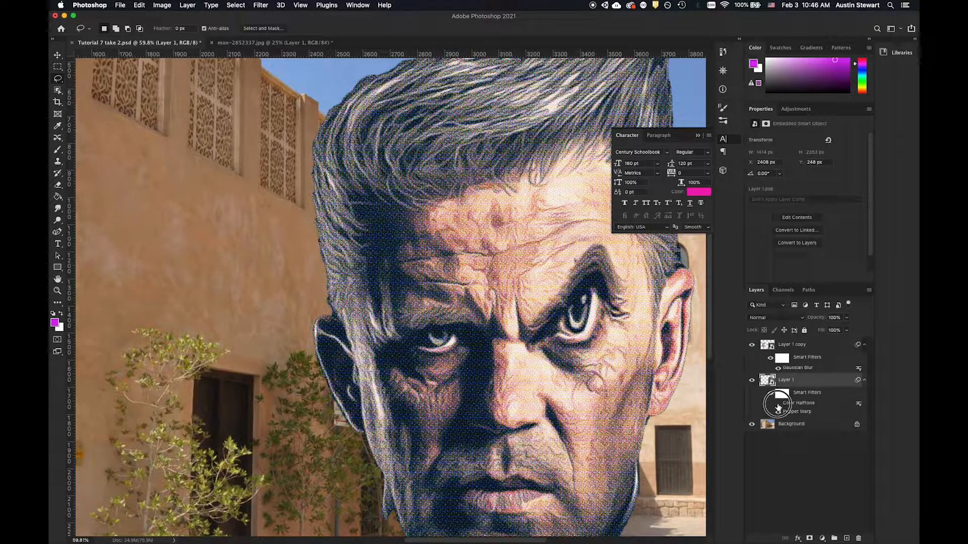
Apply the Find Edges stylize filter to Layer 1 and view the whole head
click(261, 5)
mouse_move(314, 205)
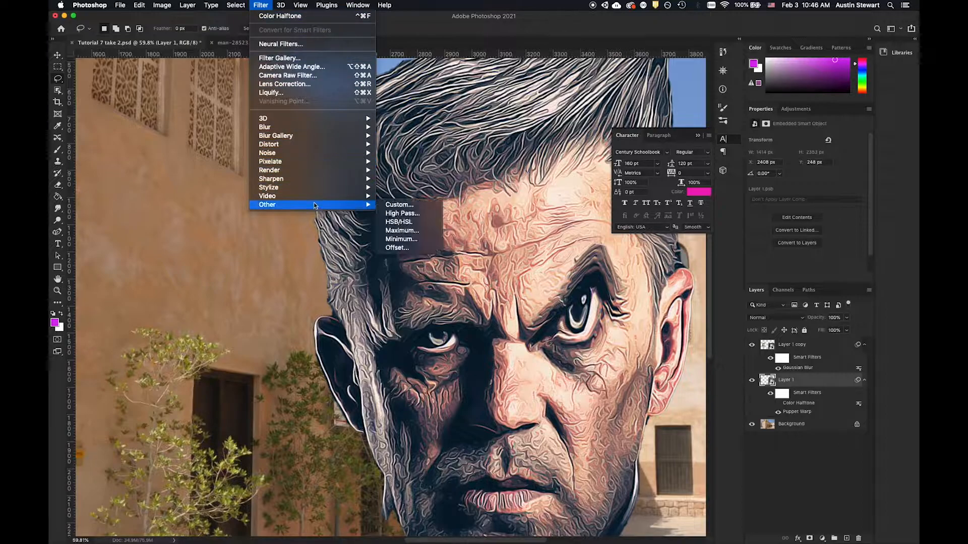
mouse_move(314, 187)
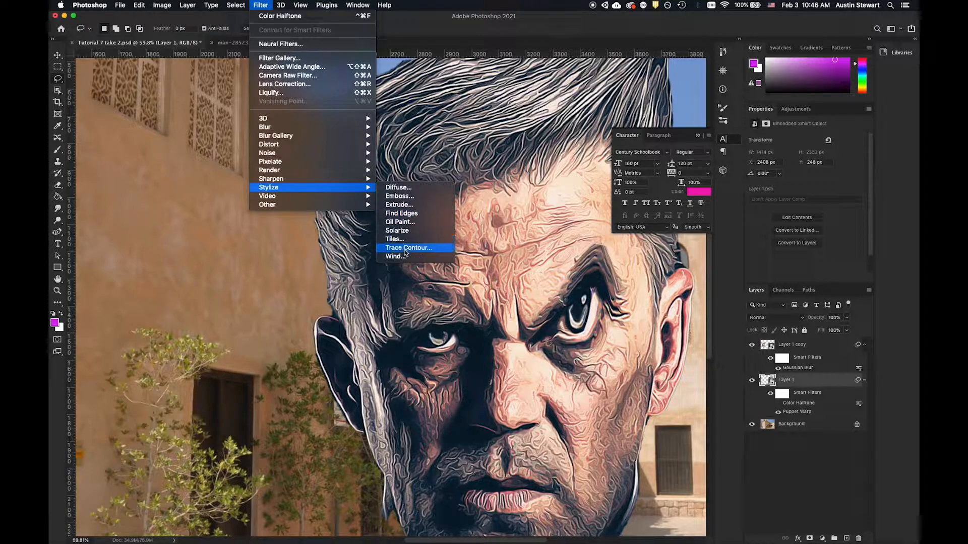
click(409, 218)
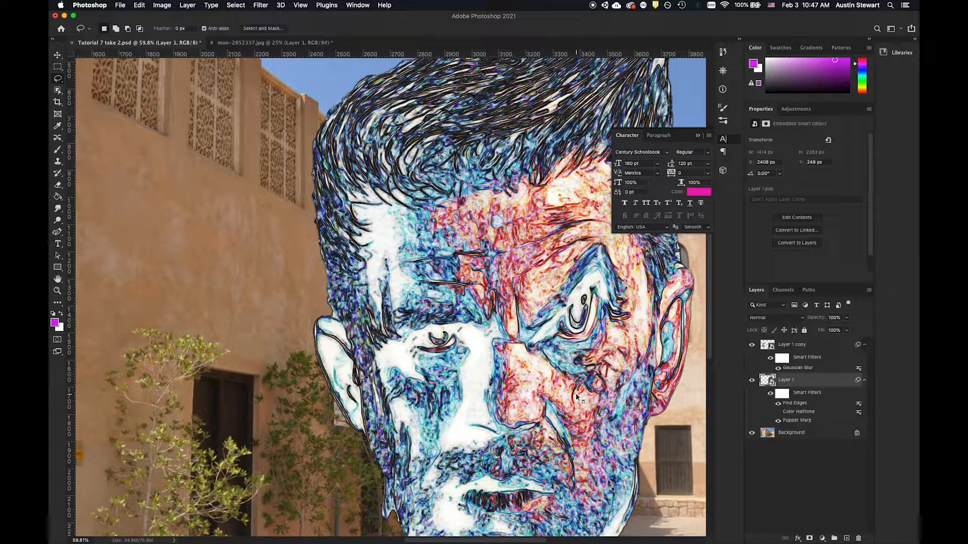
scroll(577, 397, down, 3)
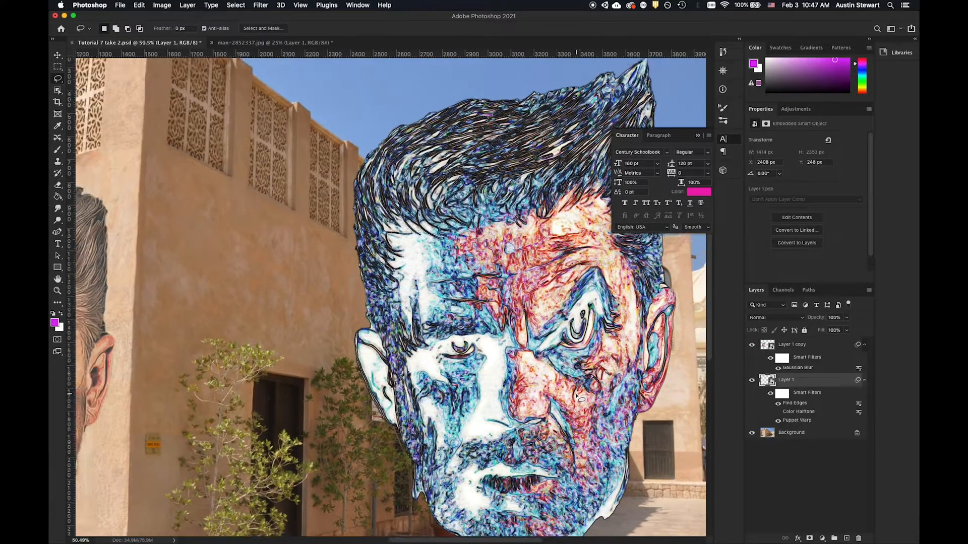
scroll(578, 396, down, 2)
scroll(578, 397, down, 2)
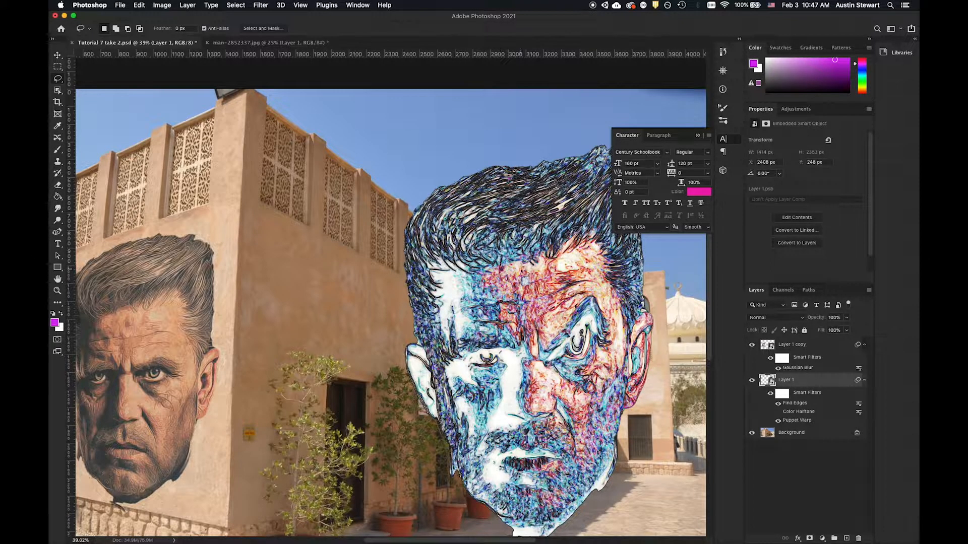
Set the Find Edges filter's blending to Multiply mode at 69% opacity, after trying 44% in Normal mode
double_click(860, 405)
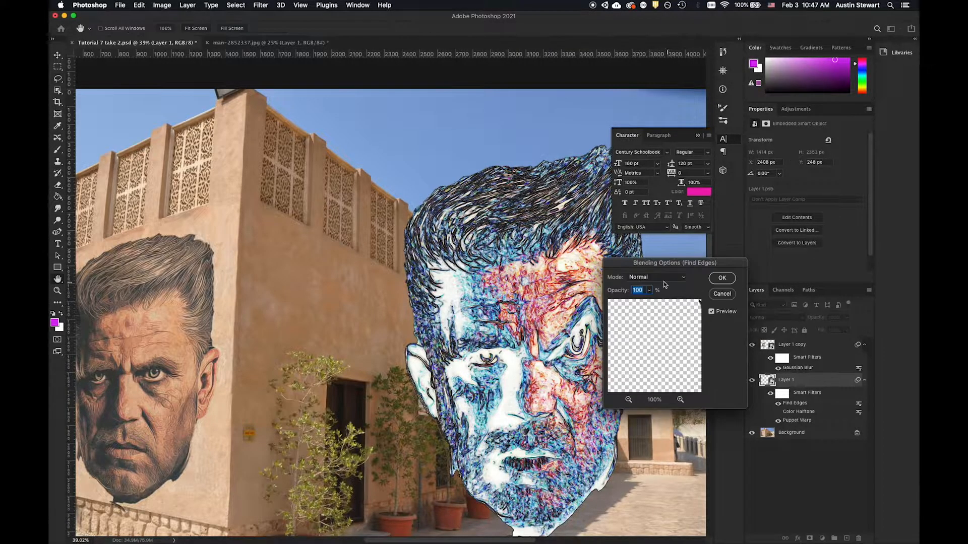
click(649, 291)
drag(650, 303, 627, 303)
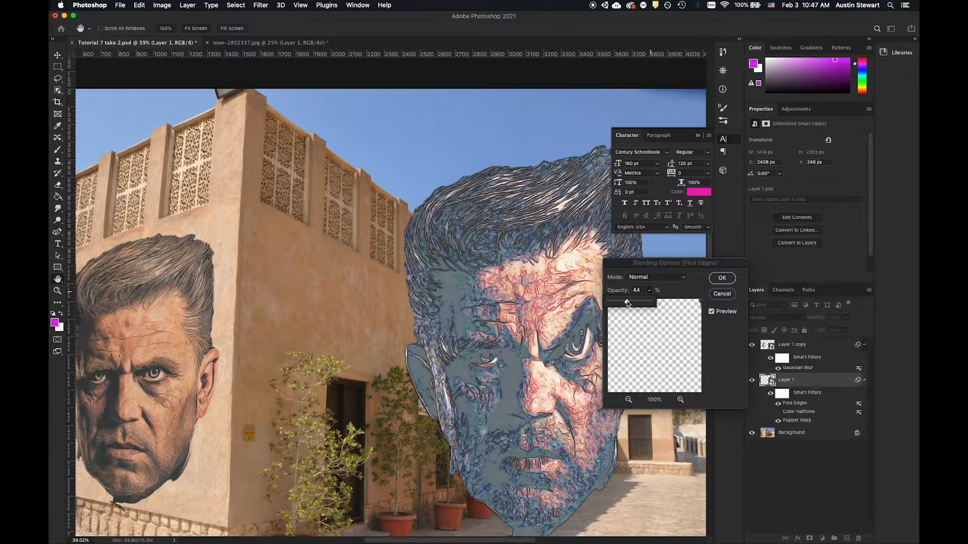
click(655, 278)
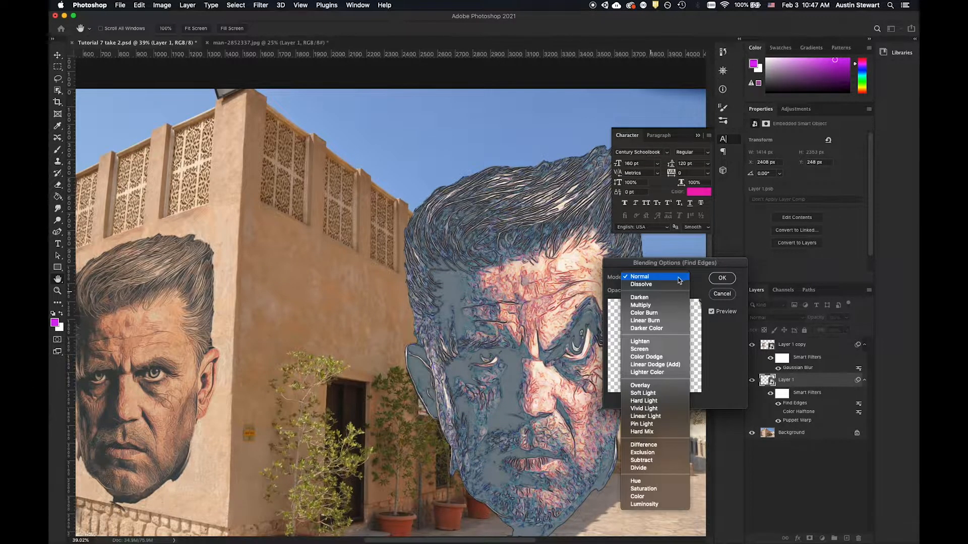
click(656, 305)
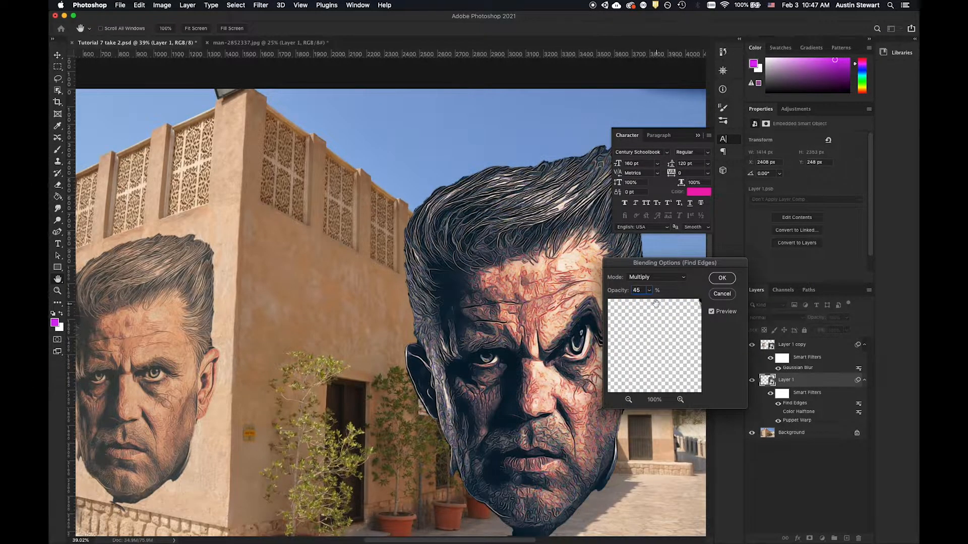
click(650, 290)
drag(649, 303, 660, 305)
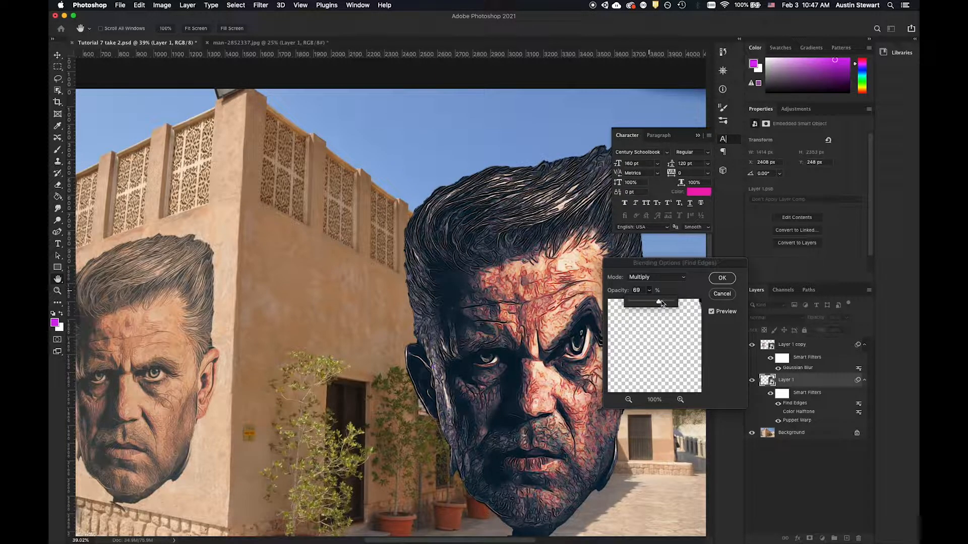
click(724, 279)
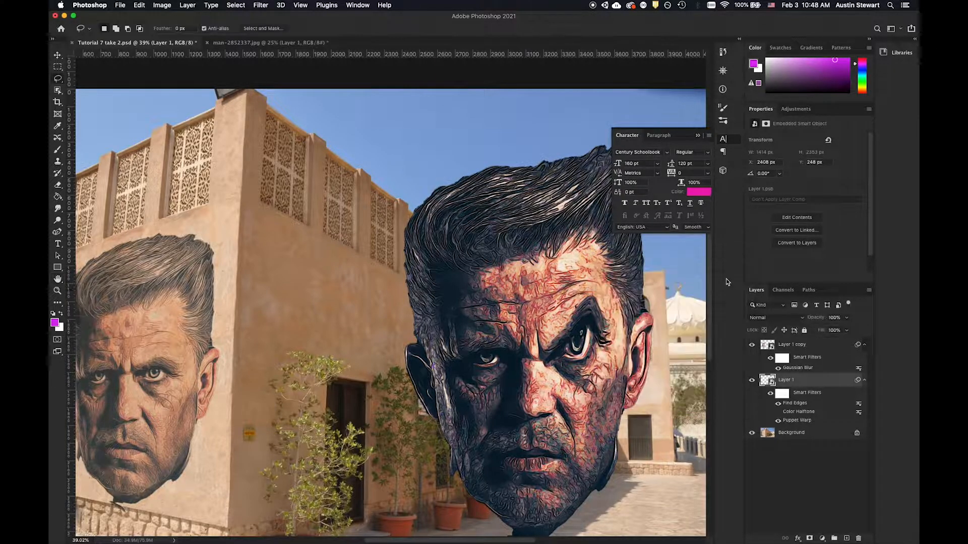
Show Layer 1's Color Halftone filter again, try it above Find Edges, and move it back below
click(777, 412)
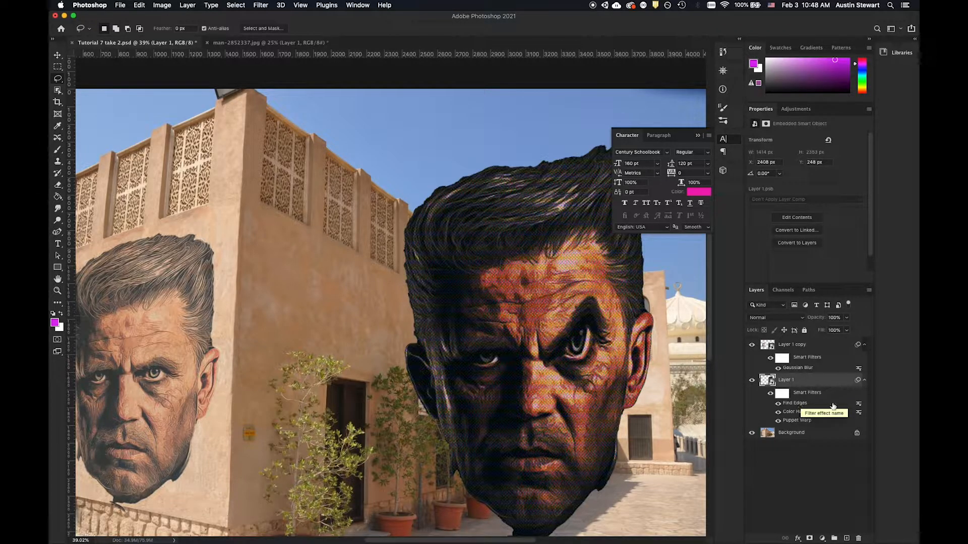
mouse_move(795, 405)
mouse_down()
mouse_move(794, 416)
mouse_move(799, 407)
mouse_up()
drag(799, 414, 799, 402)
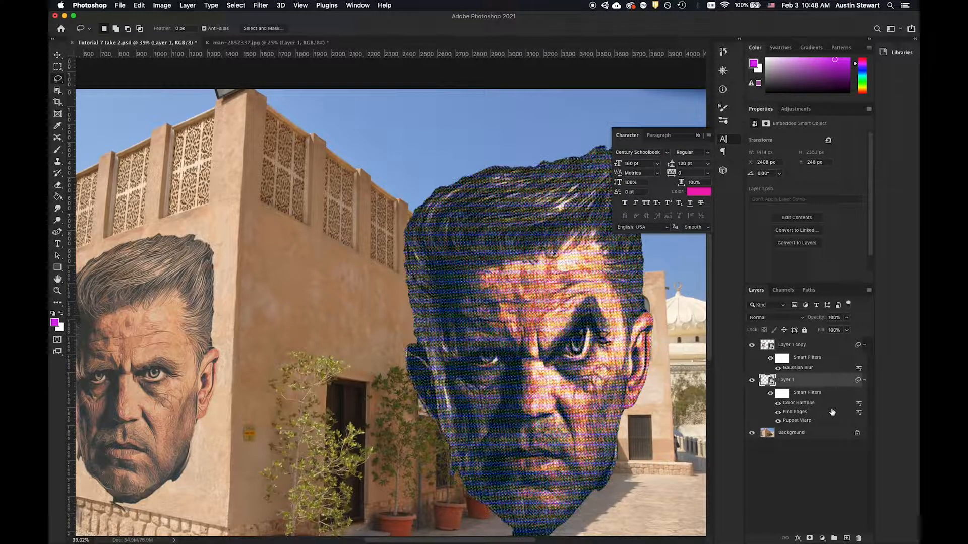
drag(809, 404, 807, 411)
Try the Find Edges smart filter's blending in Normal mode at 100% opacity, and discard the change
click(858, 404)
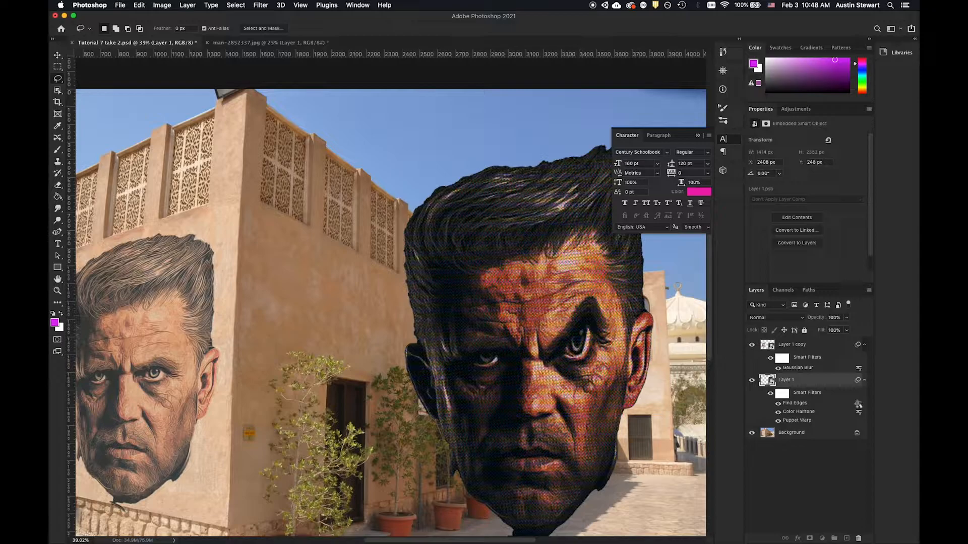
click(858, 403)
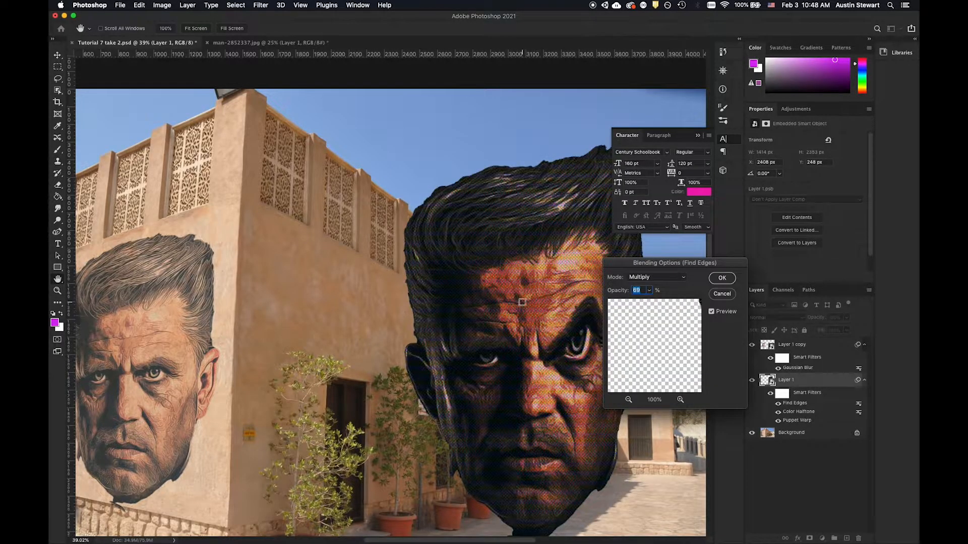
super+click(522, 302)
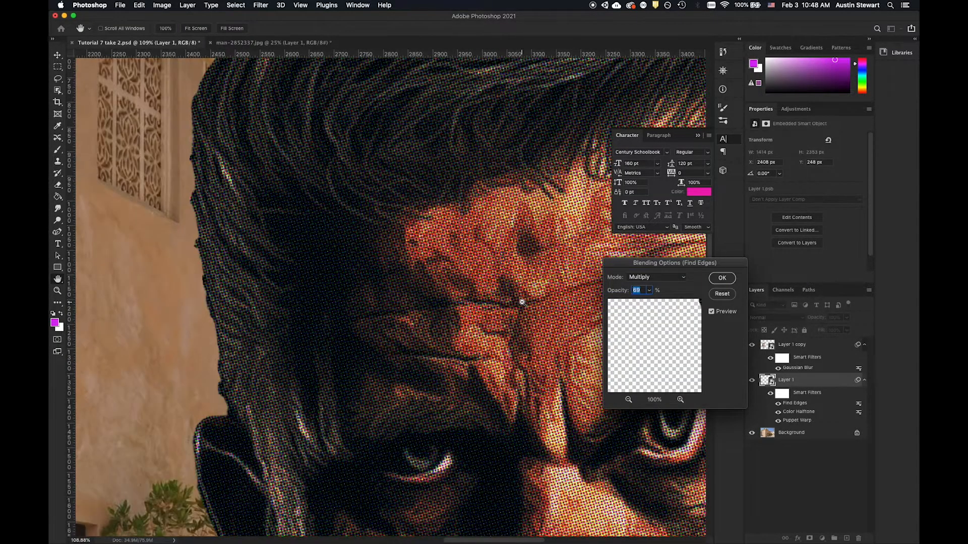
click(681, 277)
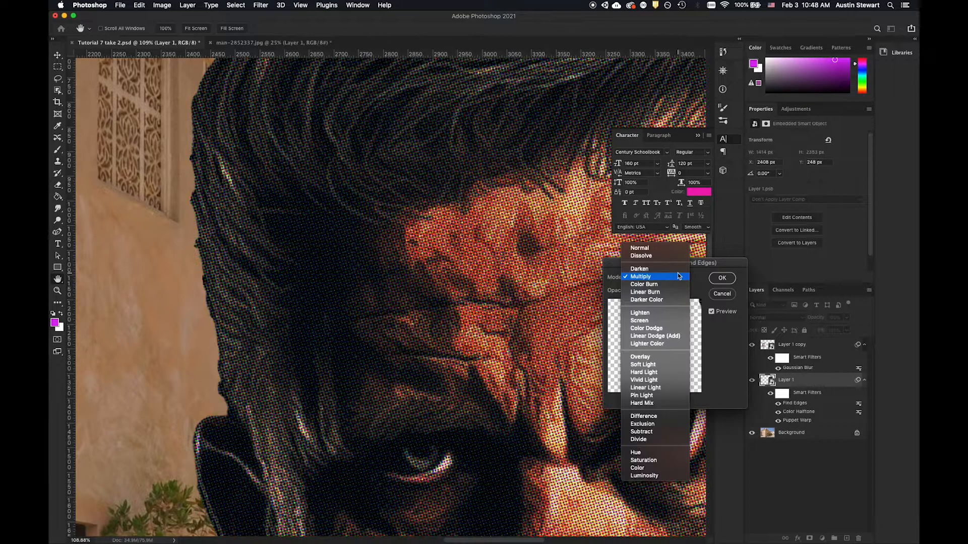
click(669, 250)
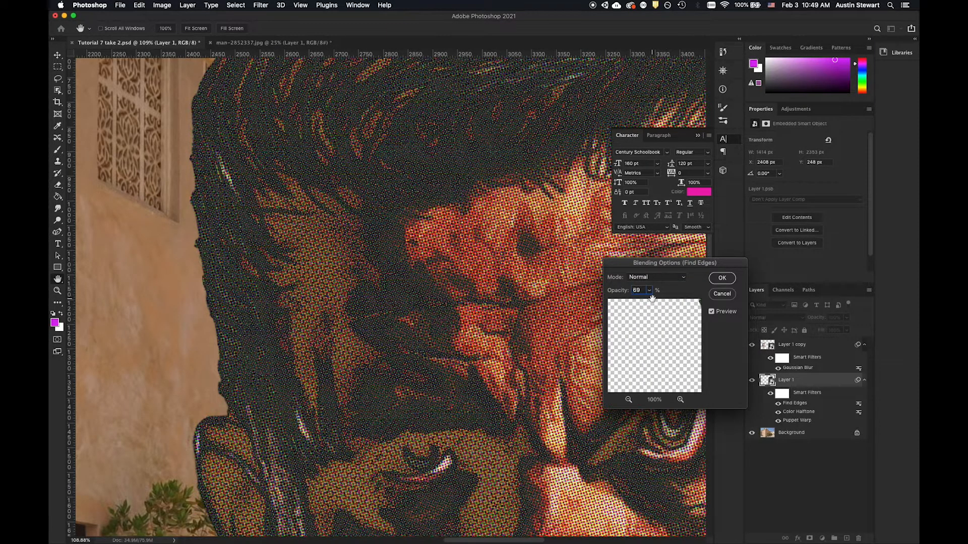
click(649, 290)
drag(650, 302, 677, 309)
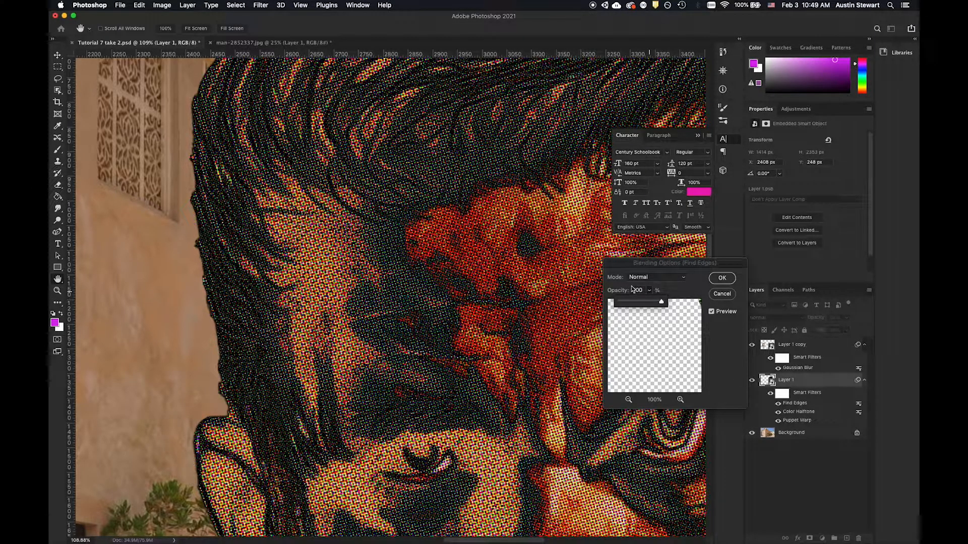
click(722, 294)
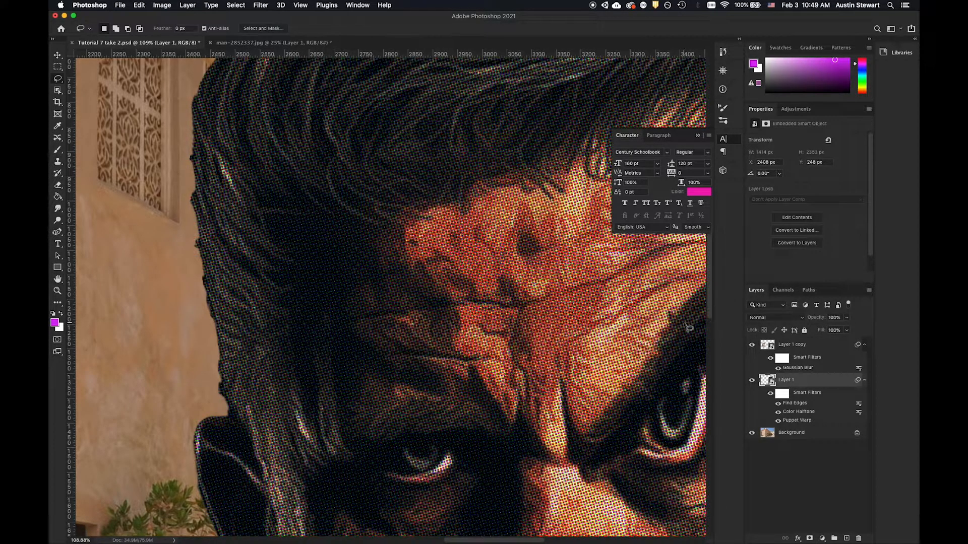
Hide the Find Edges and Color Halftone smart filters on Layer 1
scroll(447, 321, down, 5)
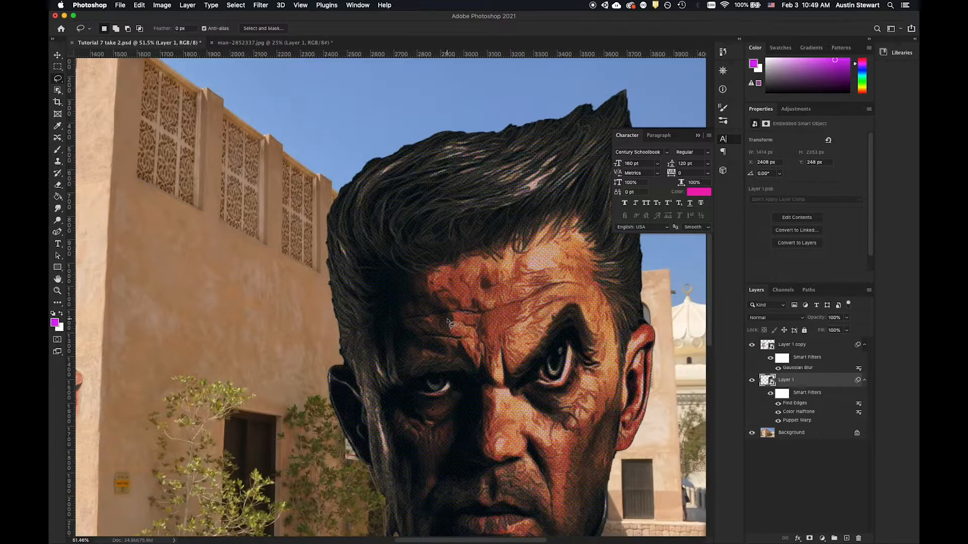
scroll(447, 321, down, 1)
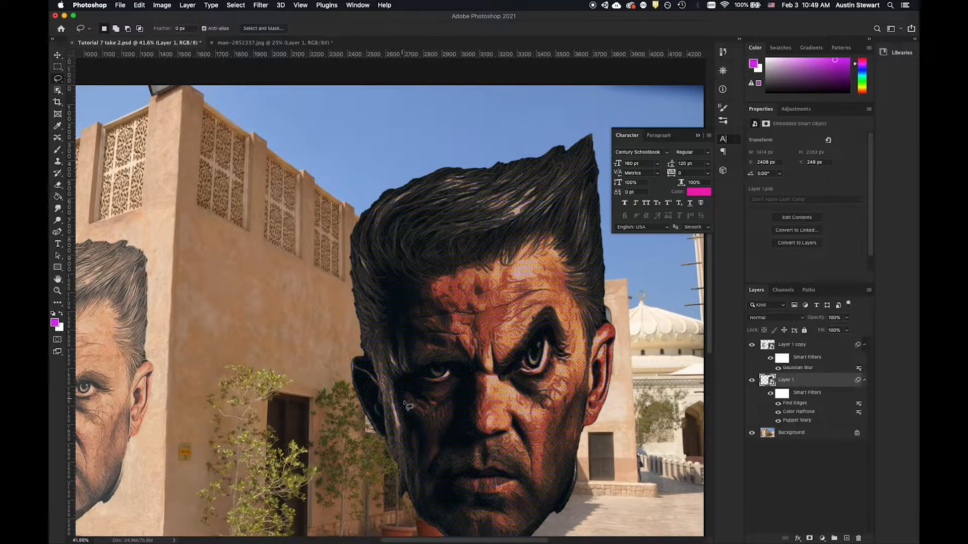
scroll(415, 407, down, 1)
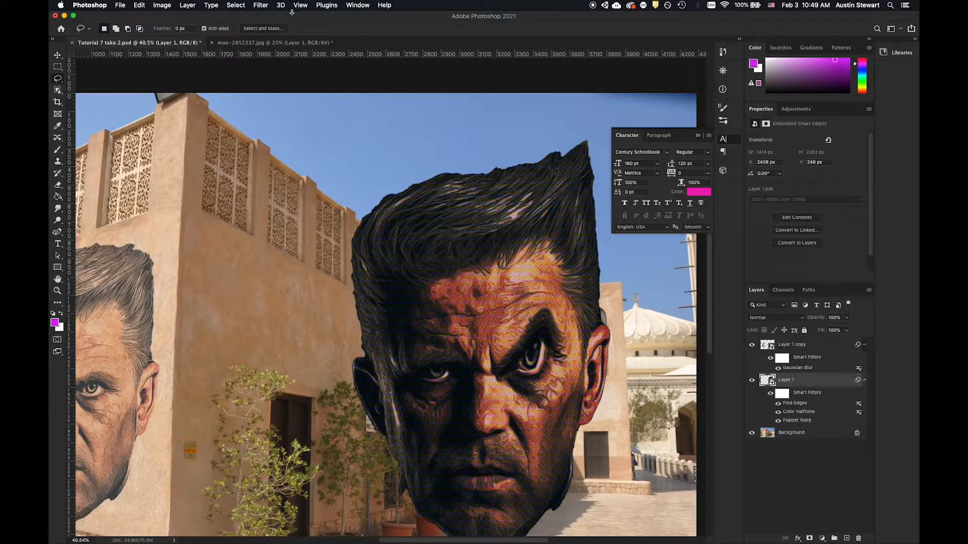
click(778, 404)
click(777, 413)
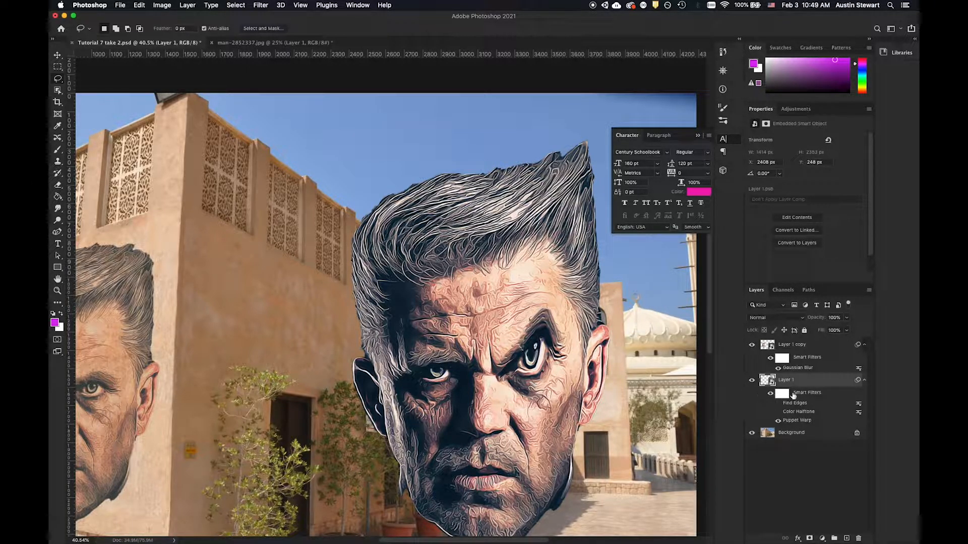
Try the Liquify filter on Layer 1's smart filter mask, cancel it, and reselect the layer itself
click(787, 396)
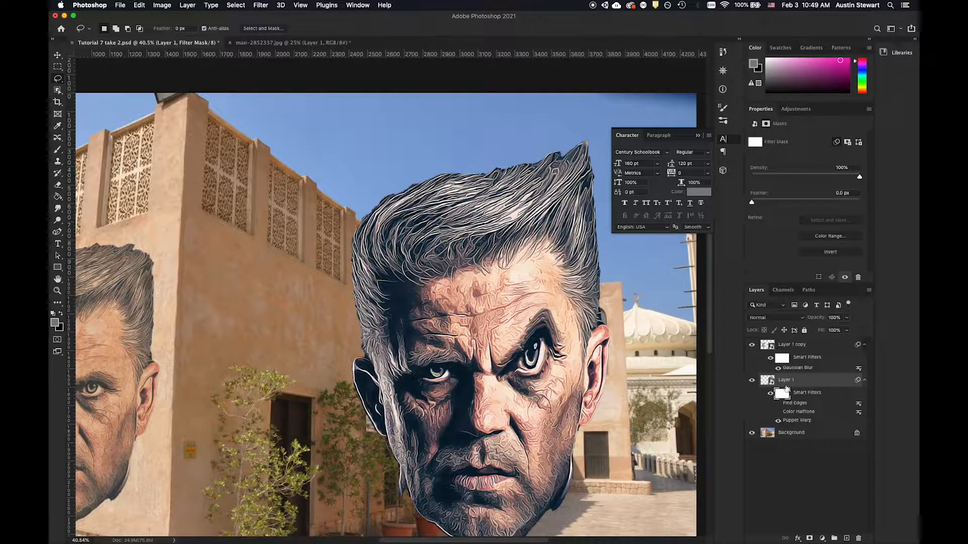
click(262, 5)
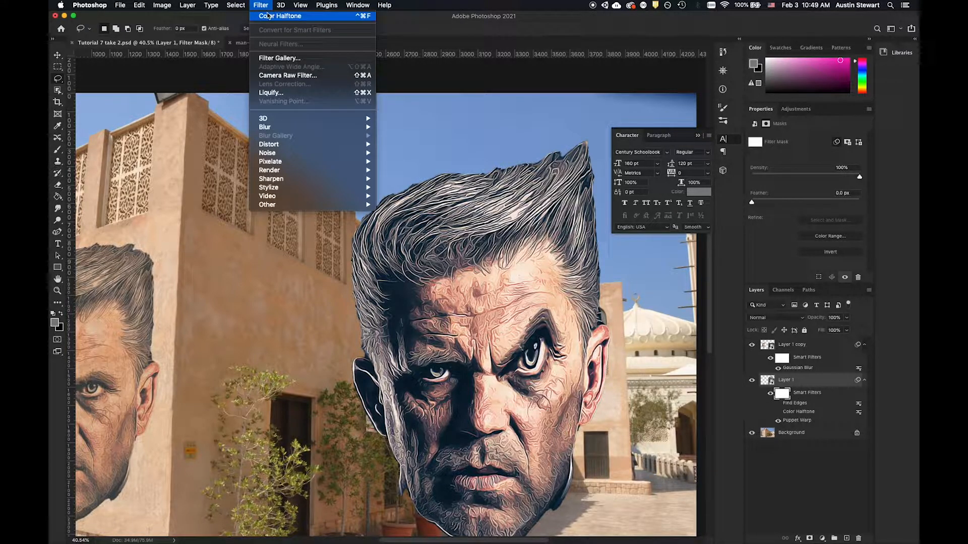
mouse_move(284, 174)
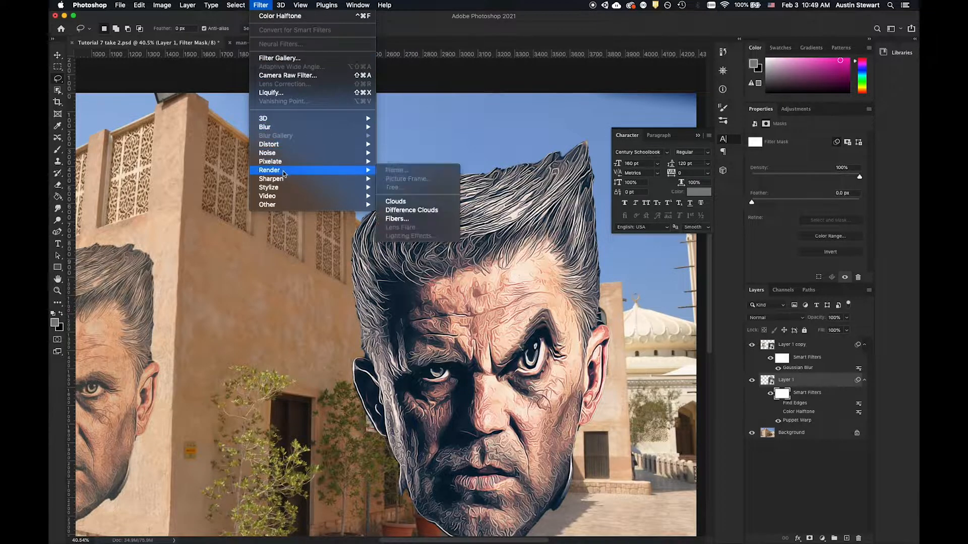
click(282, 94)
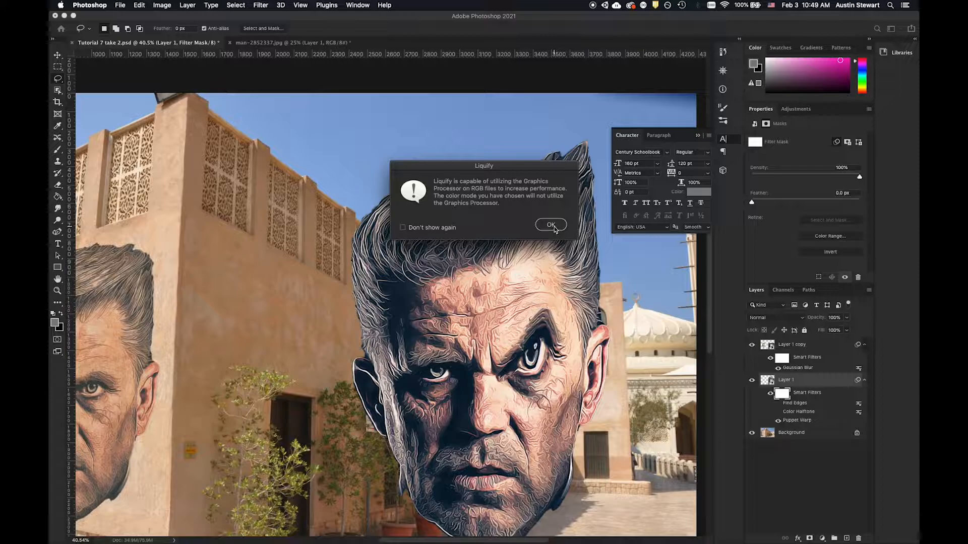
click(551, 225)
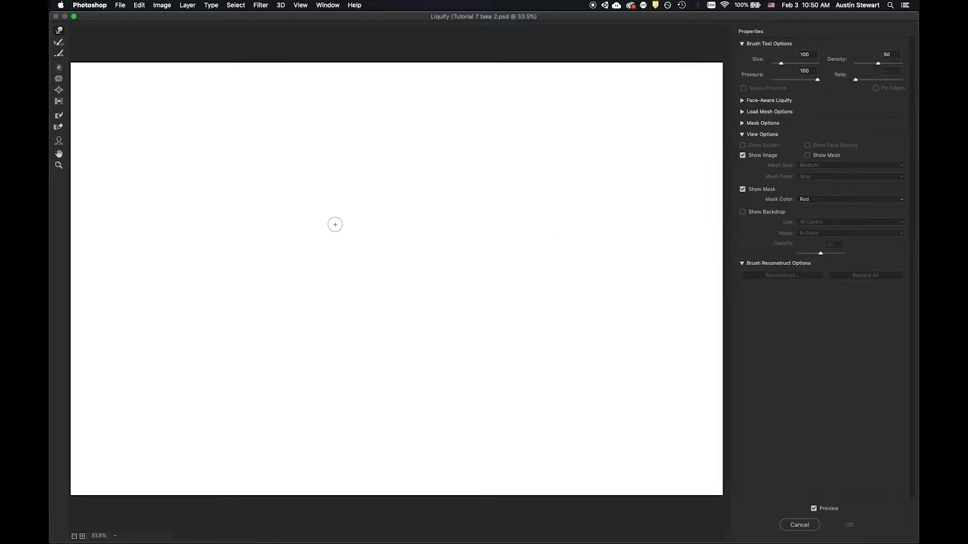
scroll(247, 209, down, 1)
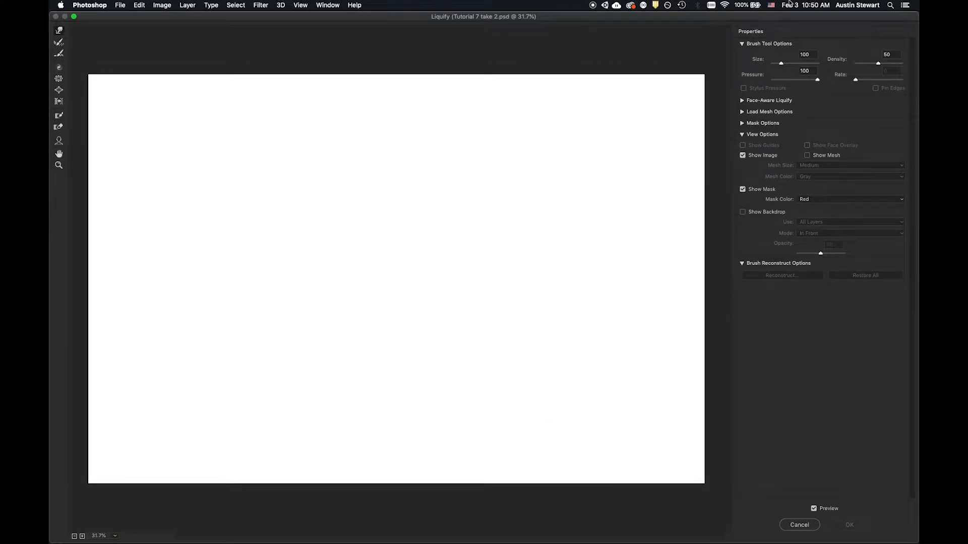
click(802, 525)
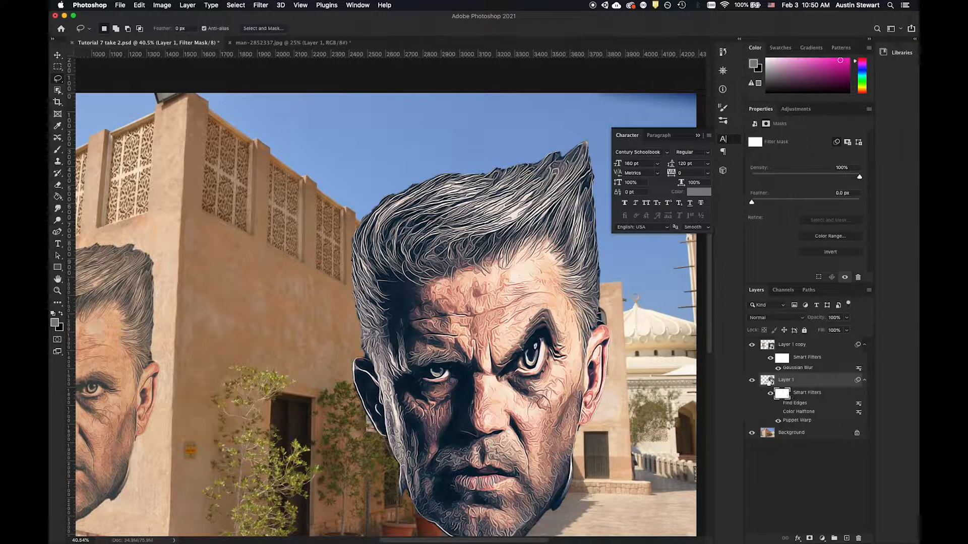
click(768, 382)
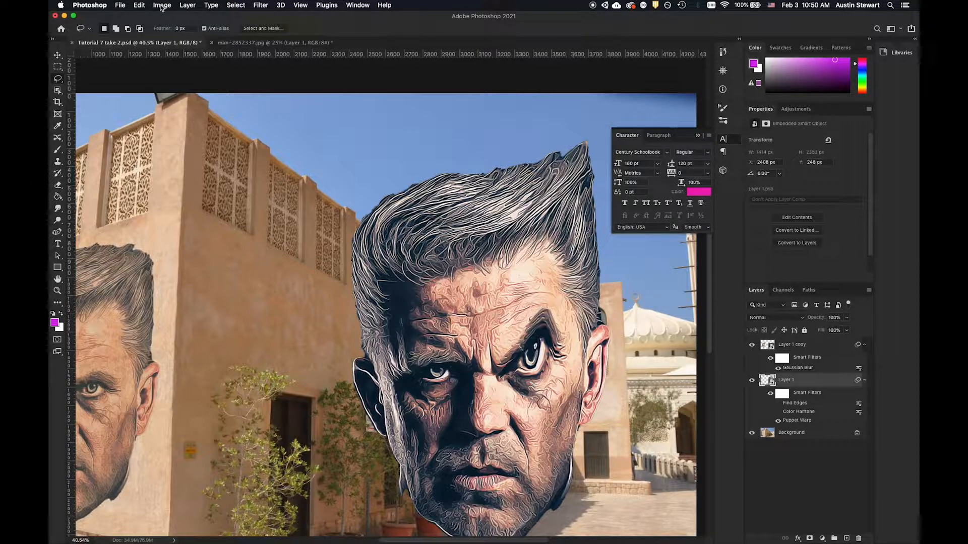
click(161, 6)
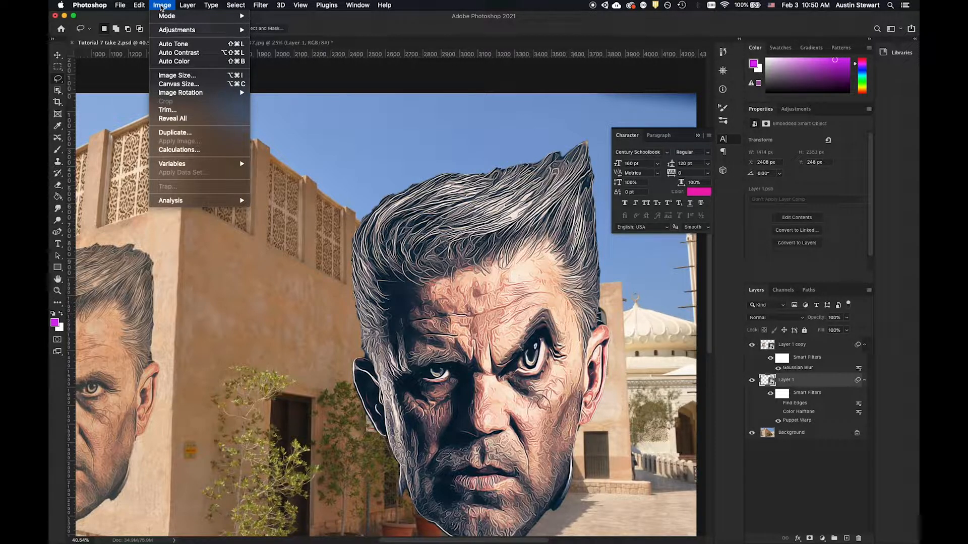
mouse_move(212, 16)
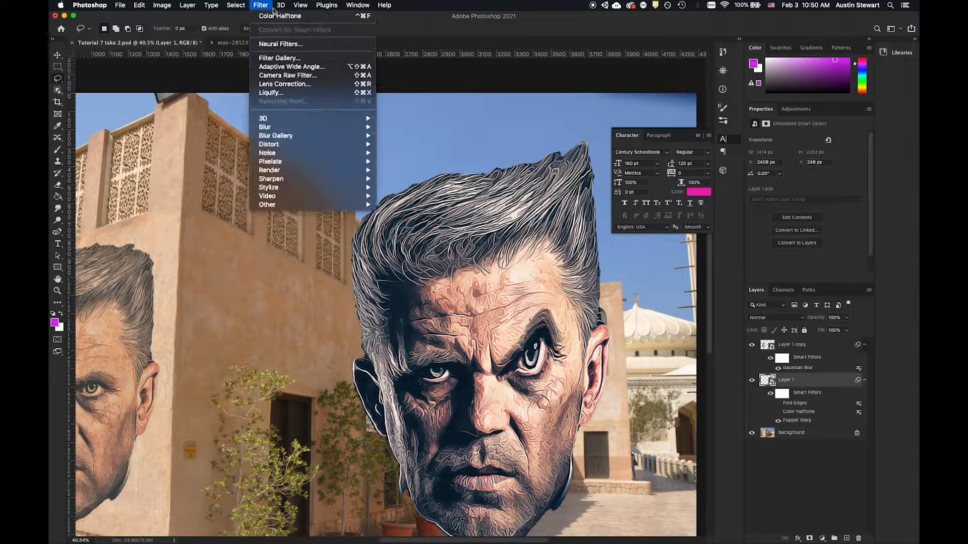
mouse_move(281, 5)
click(431, 10)
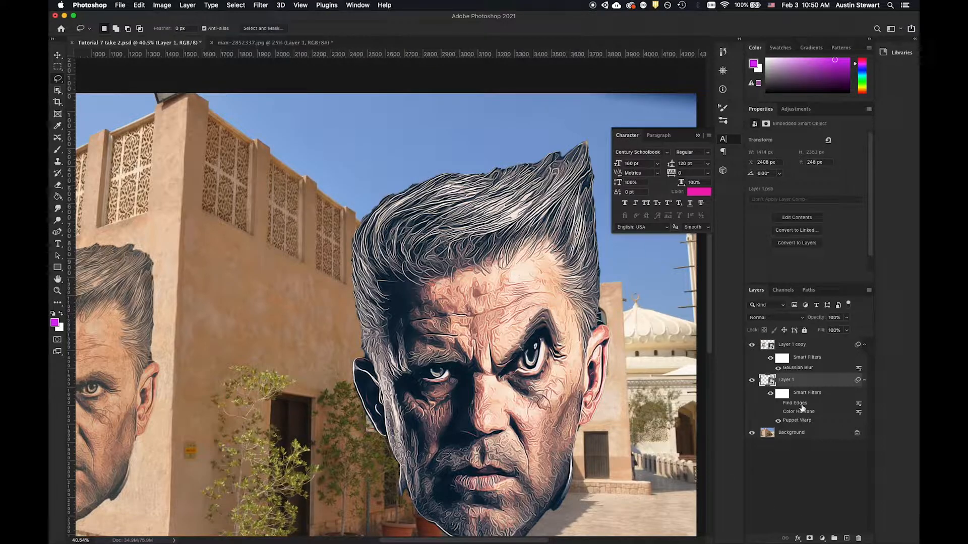
click(784, 393)
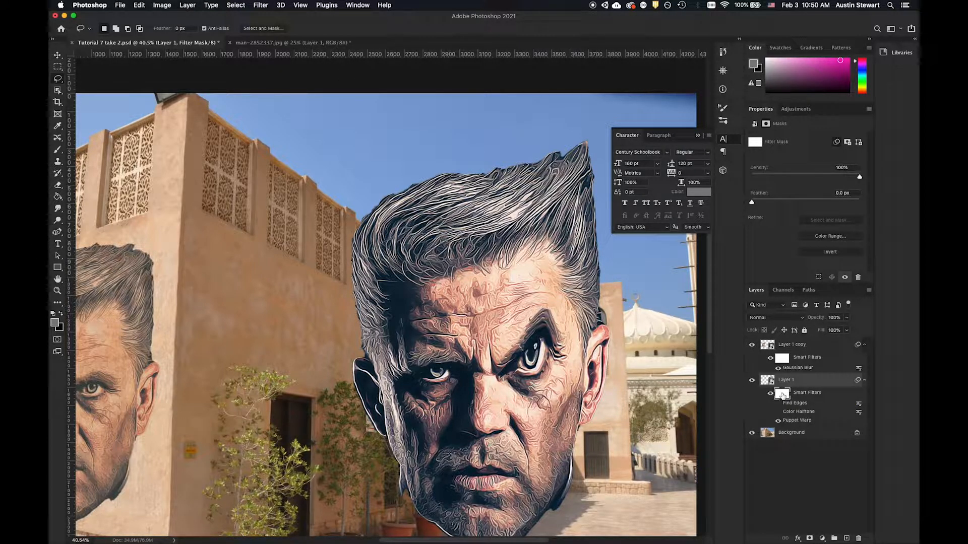
click(161, 6)
mouse_move(164, 15)
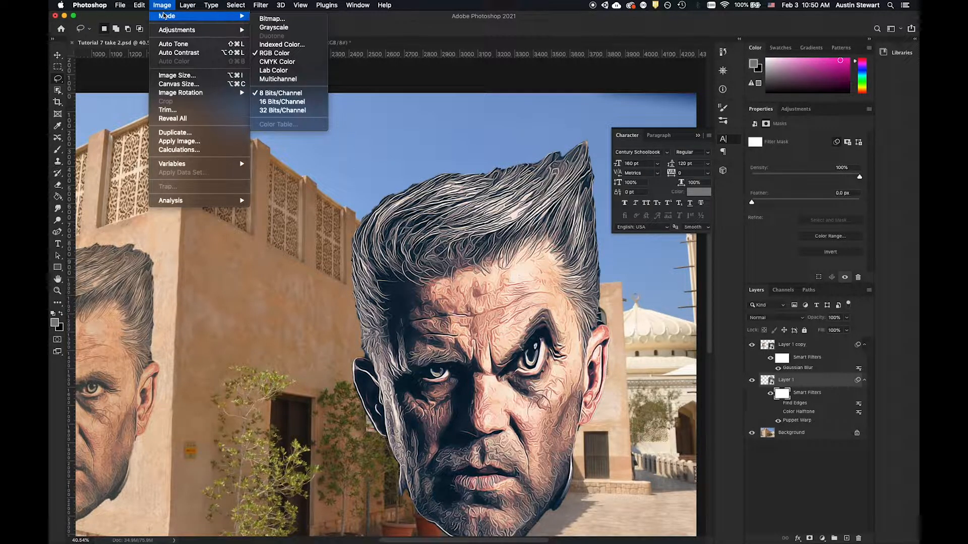
key(Escape)
click(782, 394)
right_click(782, 395)
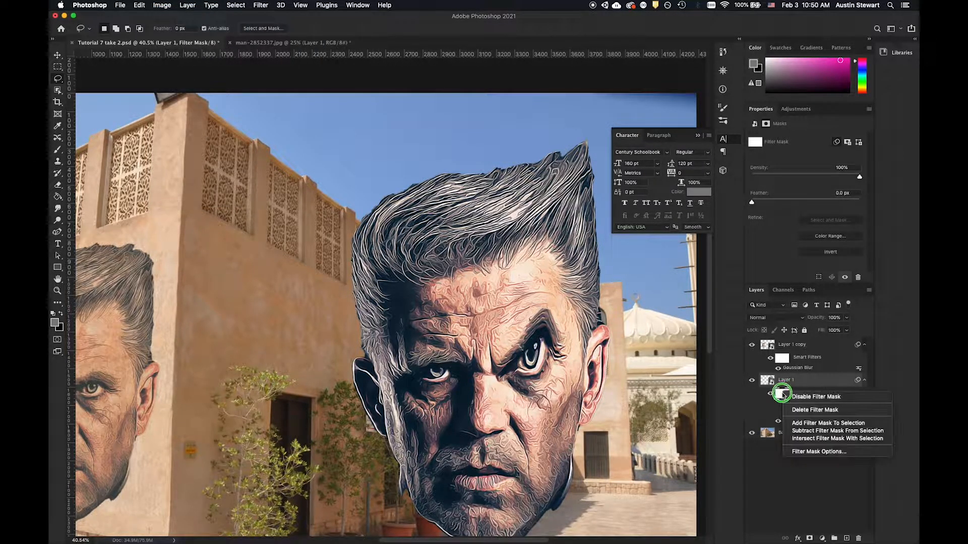
key(Escape)
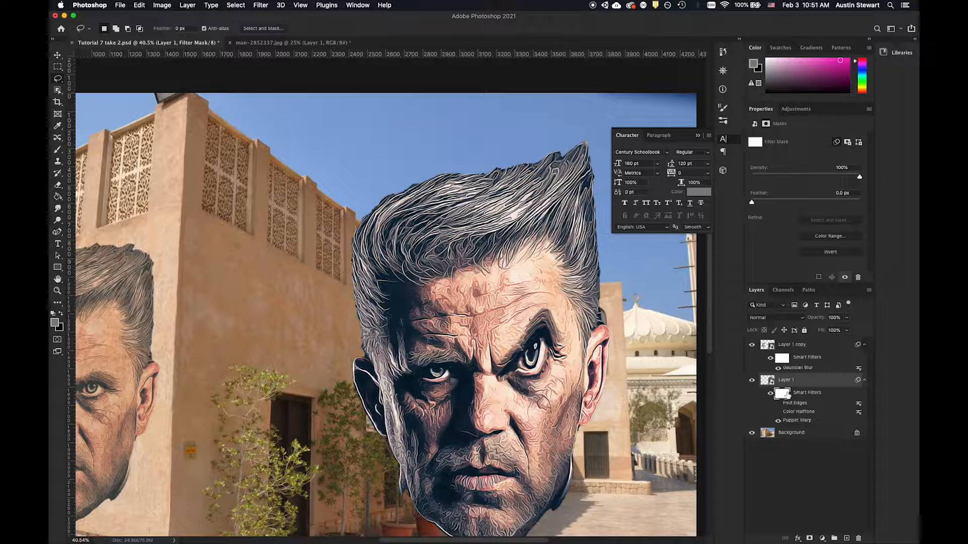
Open Liquify on Layer 1's image and push the hair near the pointed tuft upward with a size 100 Forward Warp brush
click(767, 382)
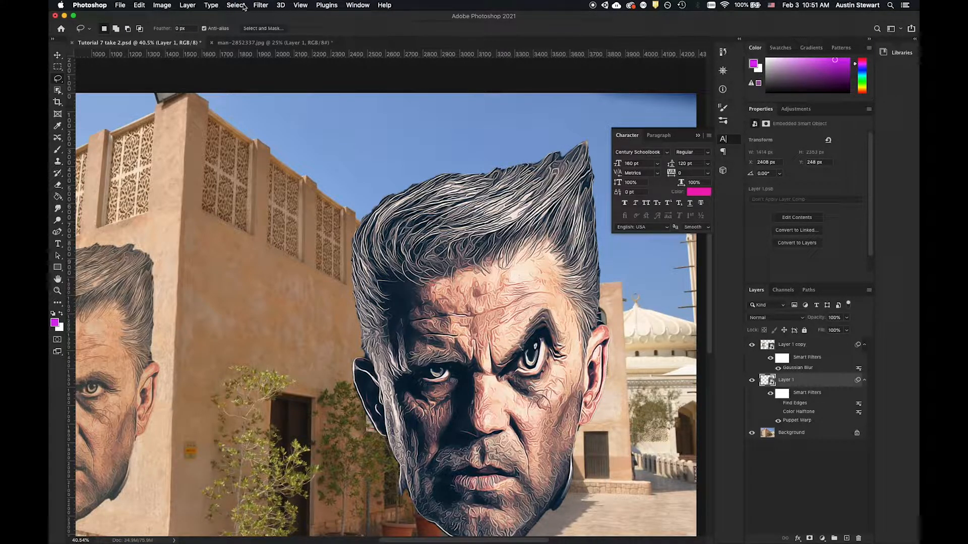
click(261, 6)
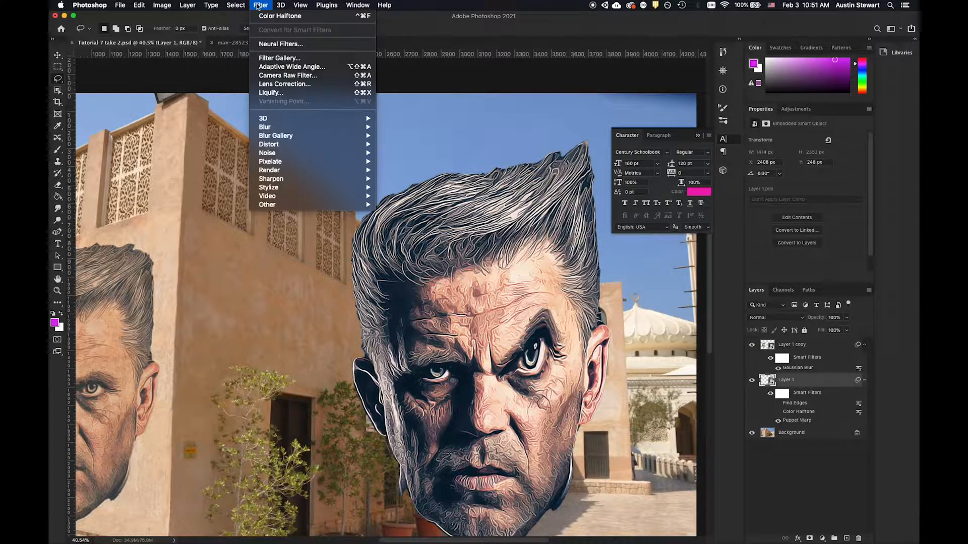
click(279, 94)
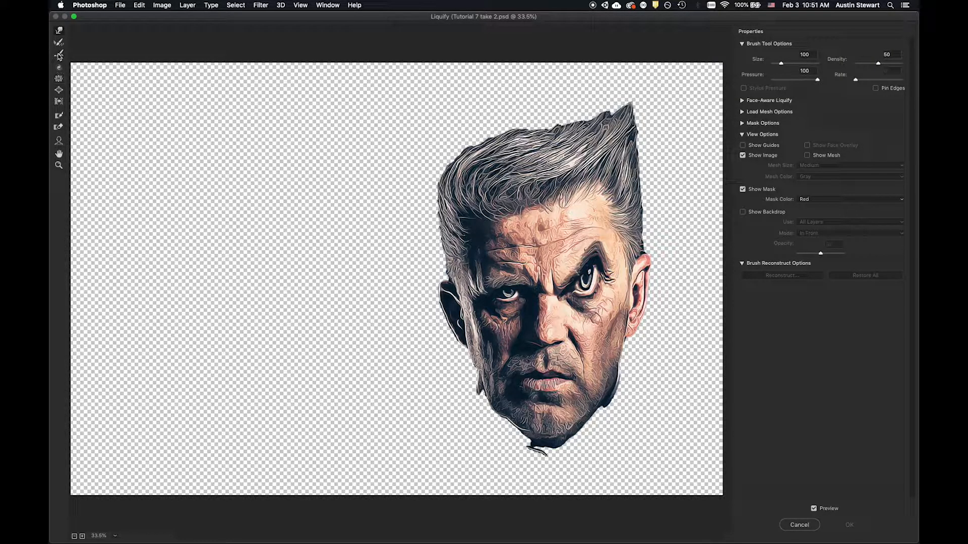
mouse_move(624, 248)
mouse_down()
mouse_move(635, 225)
mouse_move(622, 207)
mouse_move(635, 200)
mouse_move(628, 154)
mouse_up()
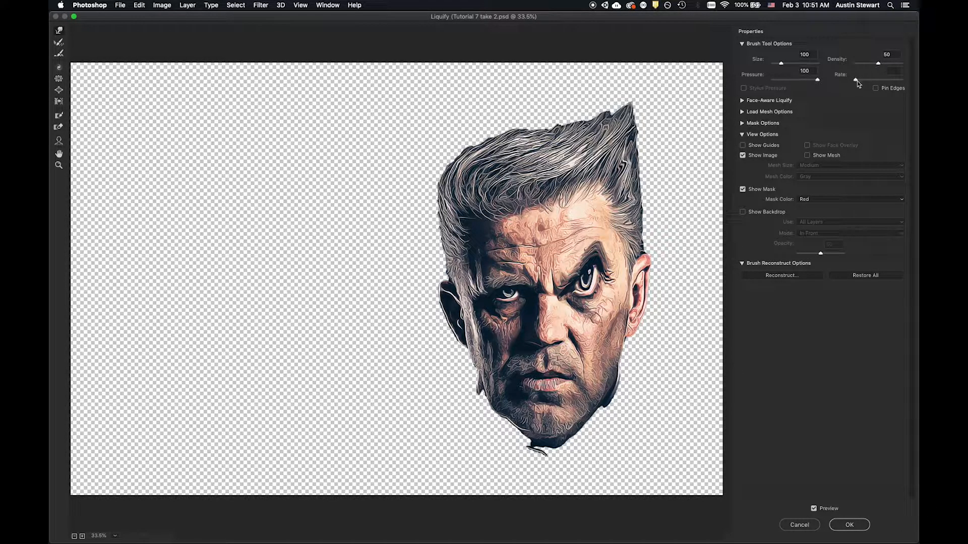
click(742, 101)
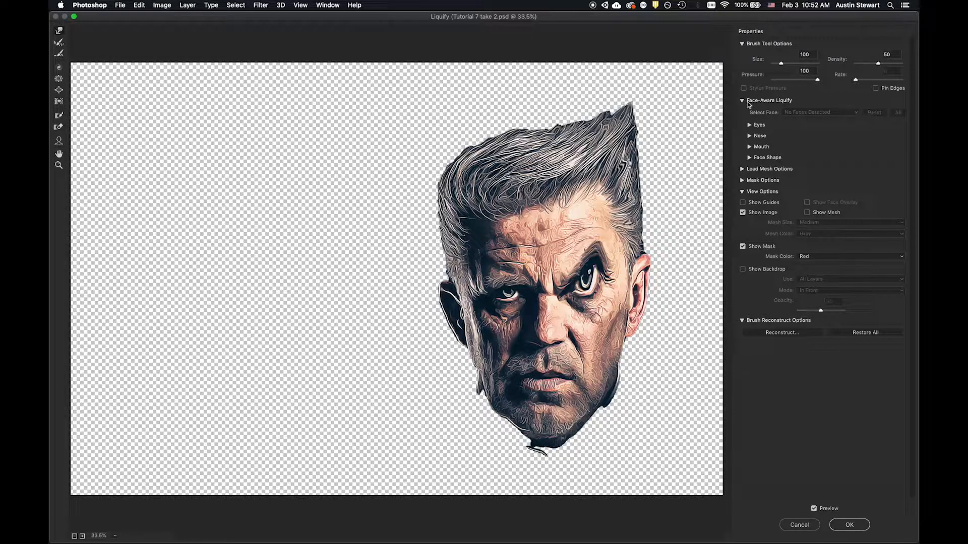
click(742, 100)
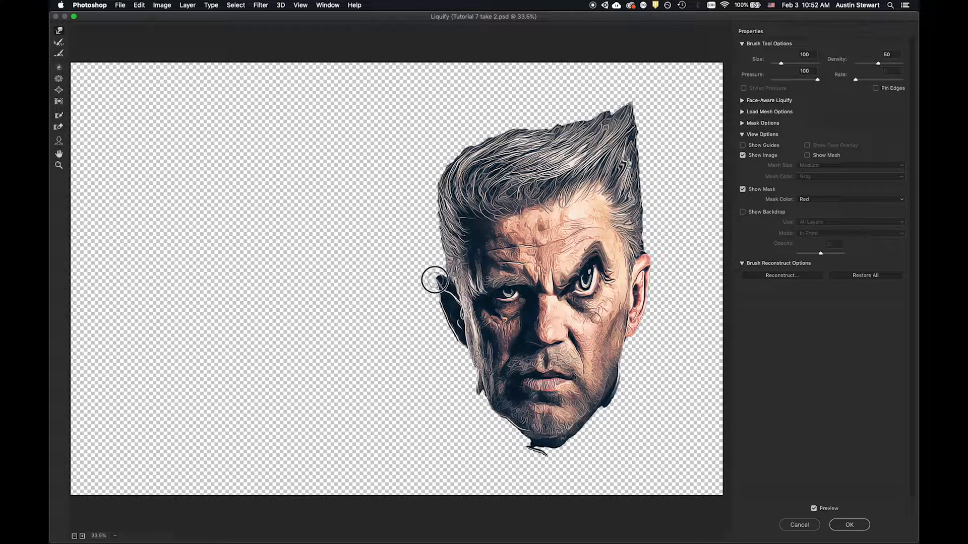
Stretch the upper tips of both ears outward and pull their lobes downward with the Forward Warp brush
drag(443, 286, 437, 276)
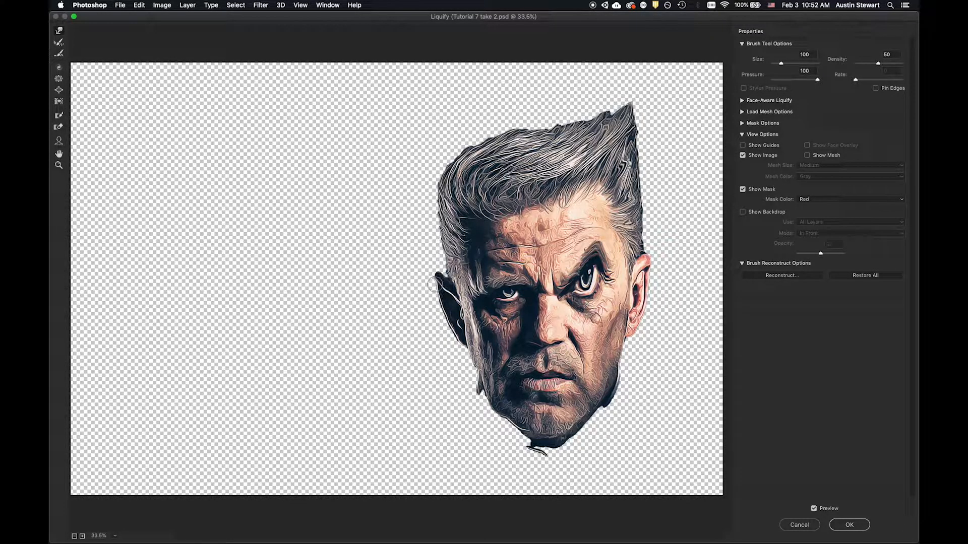
mouse_move(450, 325)
mouse_down()
mouse_move(450, 341)
mouse_move(461, 347)
mouse_up()
mouse_move(632, 333)
mouse_down()
mouse_move(635, 324)
mouse_move(633, 340)
mouse_up()
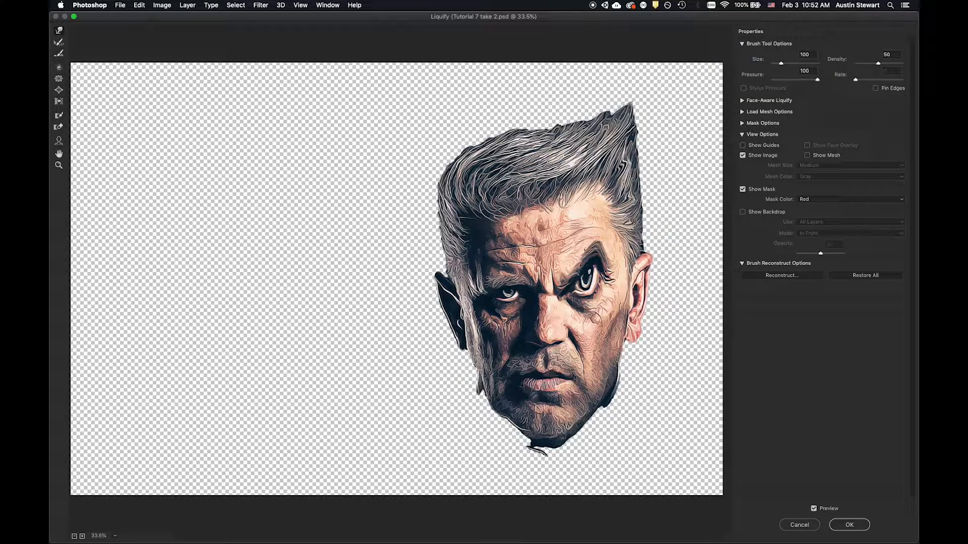
drag(646, 257, 649, 283)
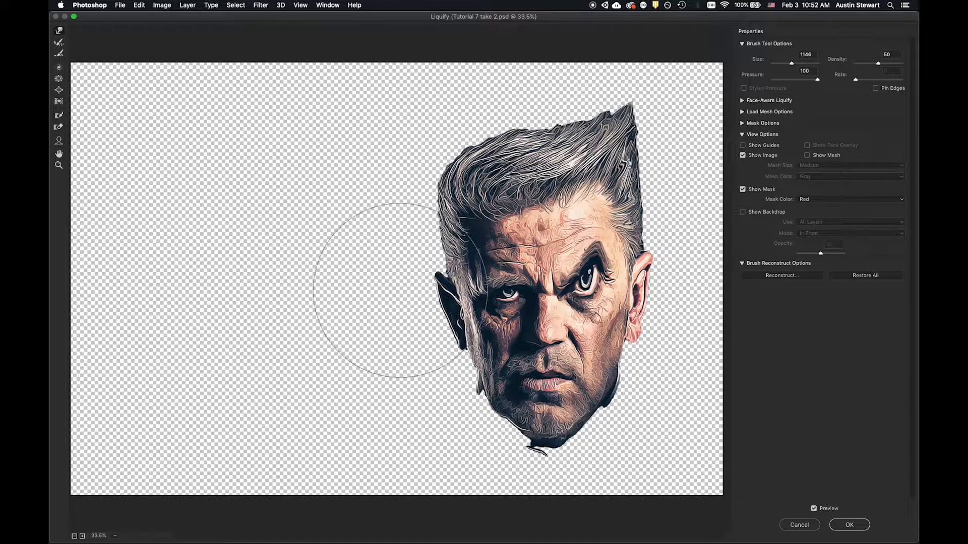
Try a full-pressure warp across the eyes, undo it, and lower the Forward Warp brush pressure to 59
drag(558, 270, 519, 265)
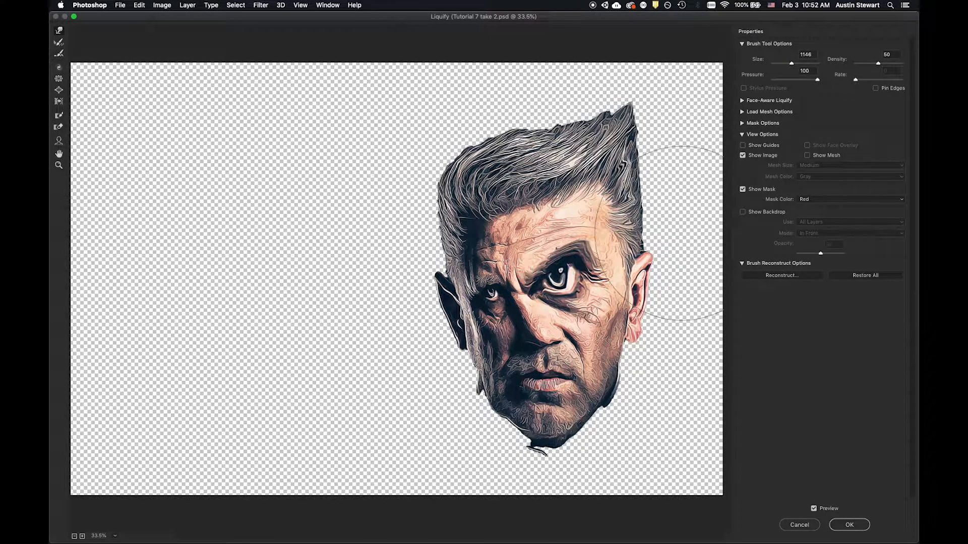
key(super+z)
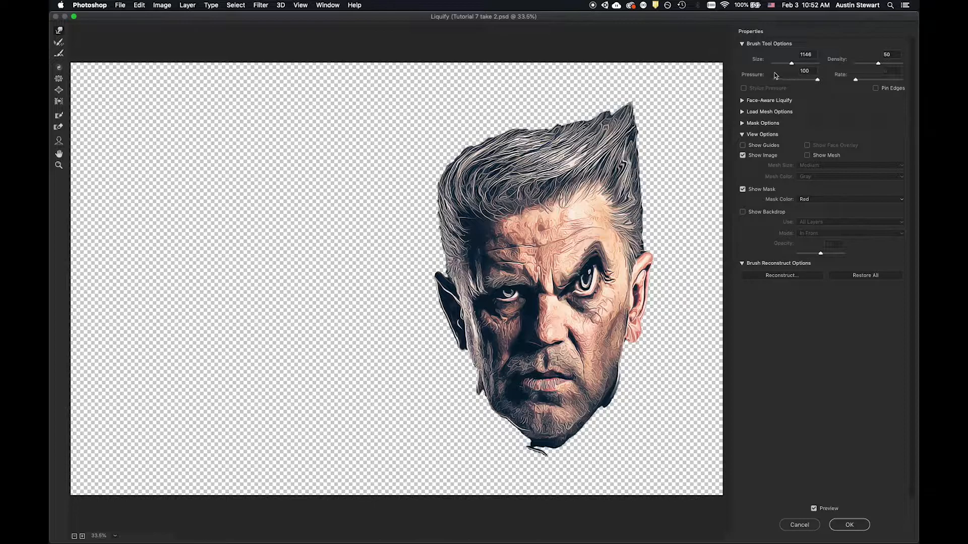
drag(817, 81, 799, 79)
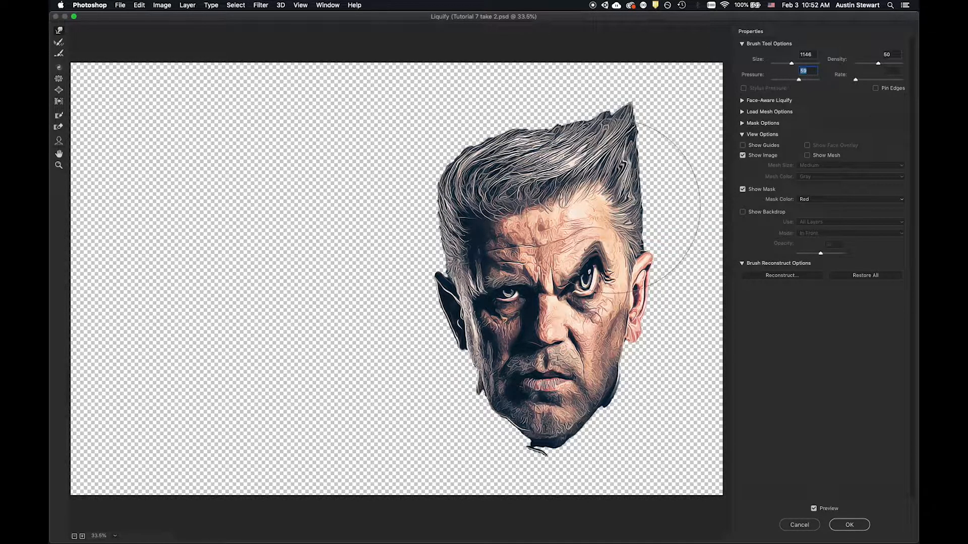
Subtly reshape the brow, cheeks, jaw and hair outline with the size 1146 Forward Warp brush, and apply Liquify
mouse_move(564, 237)
mouse_down()
mouse_move(509, 282)
mouse_move(492, 217)
mouse_move(497, 184)
mouse_move(484, 201)
mouse_up()
drag(487, 365, 595, 365)
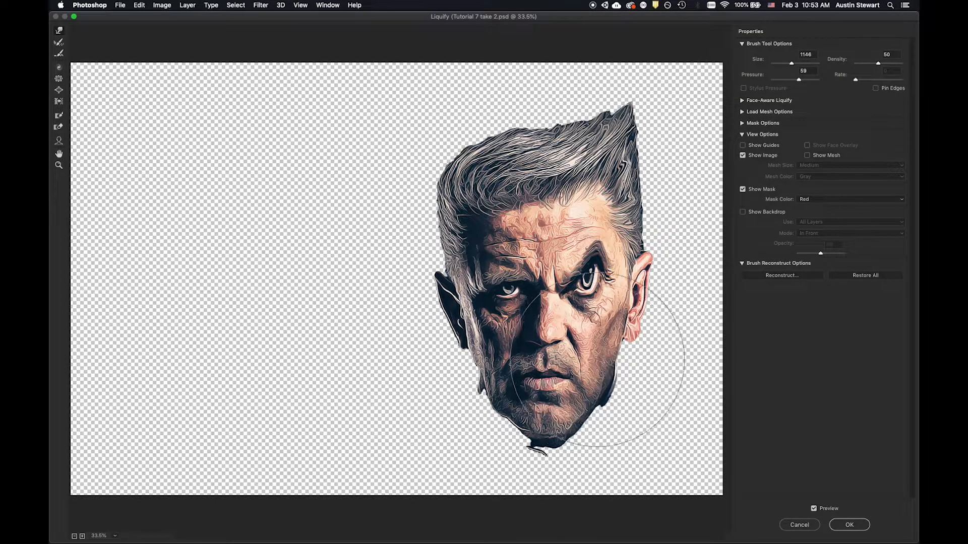
mouse_move(514, 330)
mouse_down()
mouse_move(492, 384)
mouse_move(505, 410)
mouse_move(534, 410)
mouse_move(554, 393)
mouse_move(551, 378)
mouse_move(568, 389)
mouse_up()
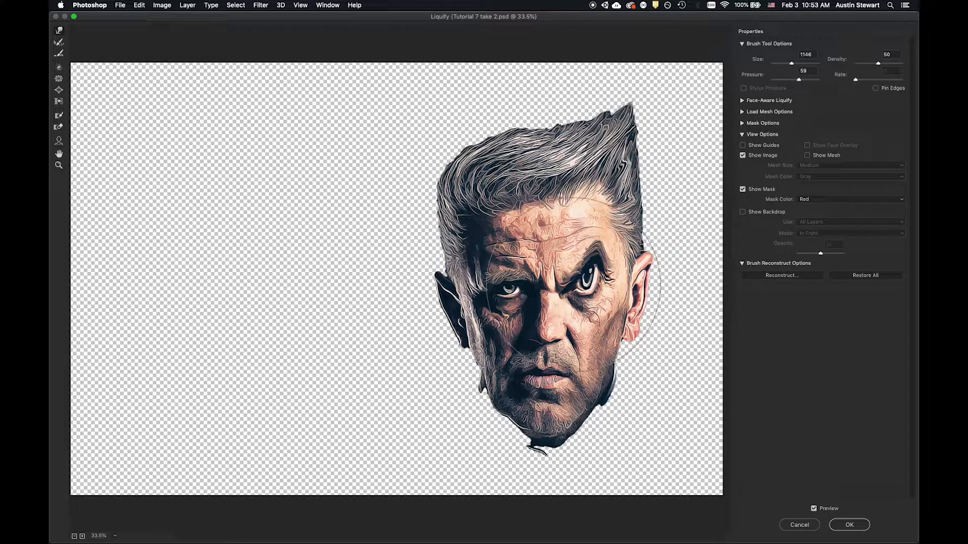
drag(531, 423, 539, 427)
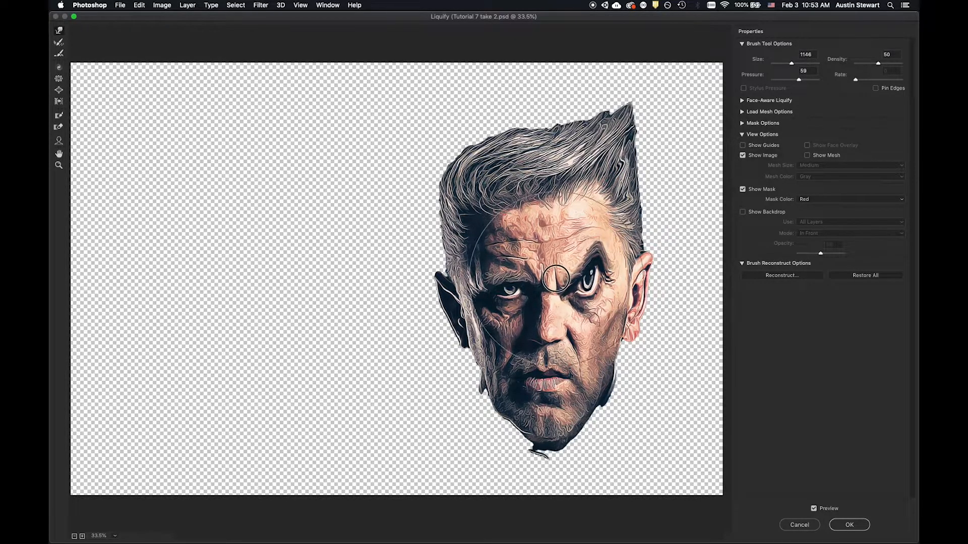
mouse_move(574, 321)
mouse_down()
mouse_move(567, 307)
mouse_move(566, 320)
mouse_up()
drag(609, 356, 623, 378)
mouse_move(486, 410)
mouse_down()
mouse_move(476, 389)
mouse_move(484, 390)
mouse_up()
drag(464, 357, 471, 363)
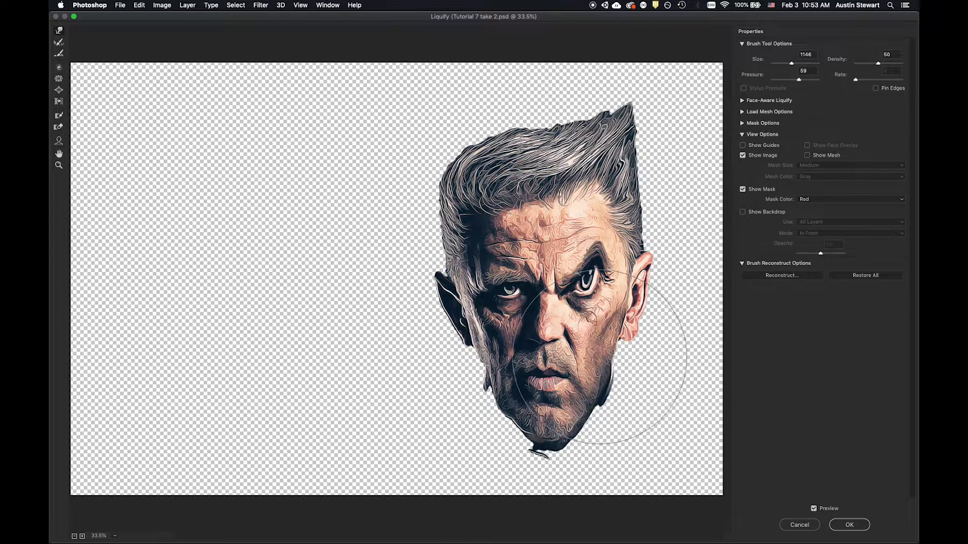
drag(594, 345, 594, 358)
drag(616, 184, 619, 185)
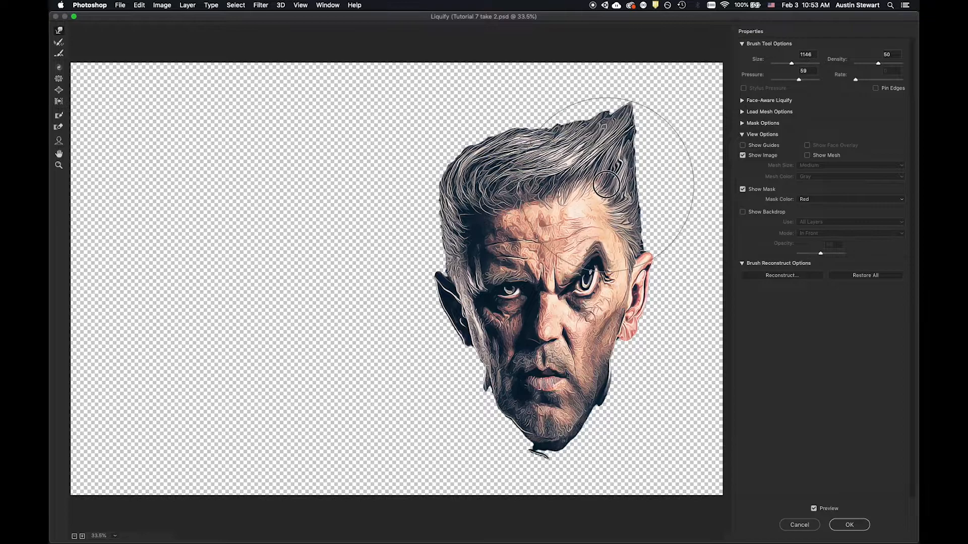
mouse_move(448, 213)
mouse_down()
mouse_move(474, 155)
mouse_move(526, 160)
mouse_move(555, 140)
mouse_move(572, 146)
mouse_move(586, 189)
mouse_move(624, 201)
mouse_move(623, 214)
mouse_move(583, 238)
mouse_move(540, 230)
mouse_move(595, 292)
mouse_up()
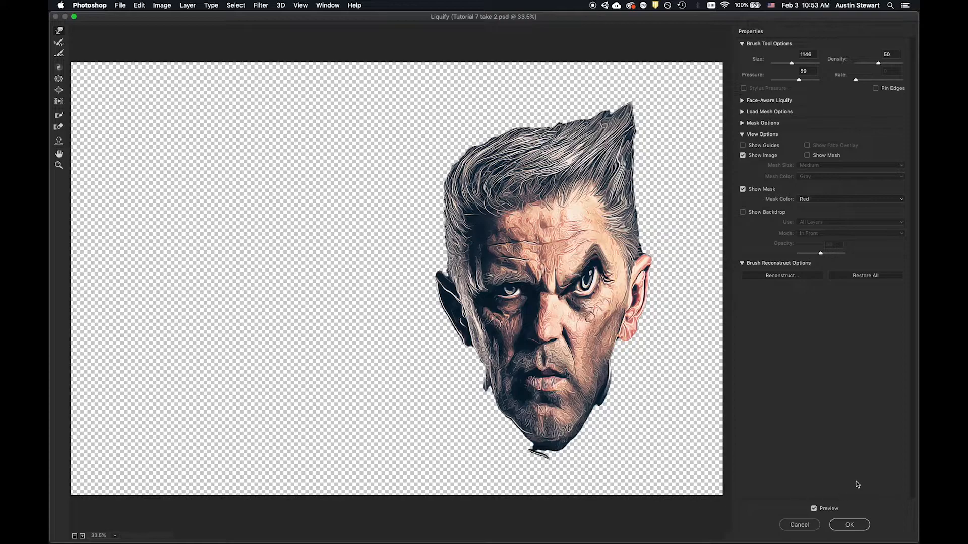
click(850, 525)
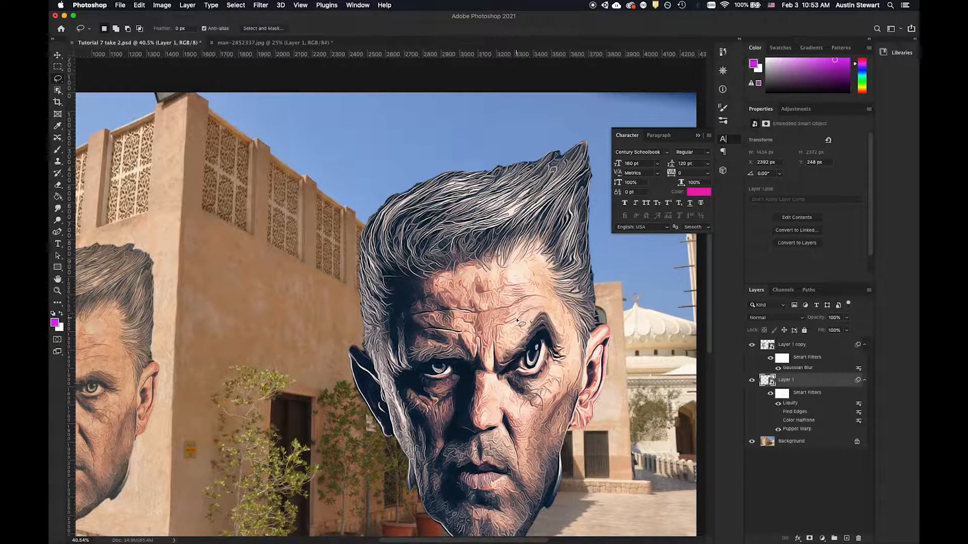
Show Layer 1's Find Edges and Color Halftone smart filters again and move Color Halftone above Liquify in the stack
scroll(520, 322, down, 2)
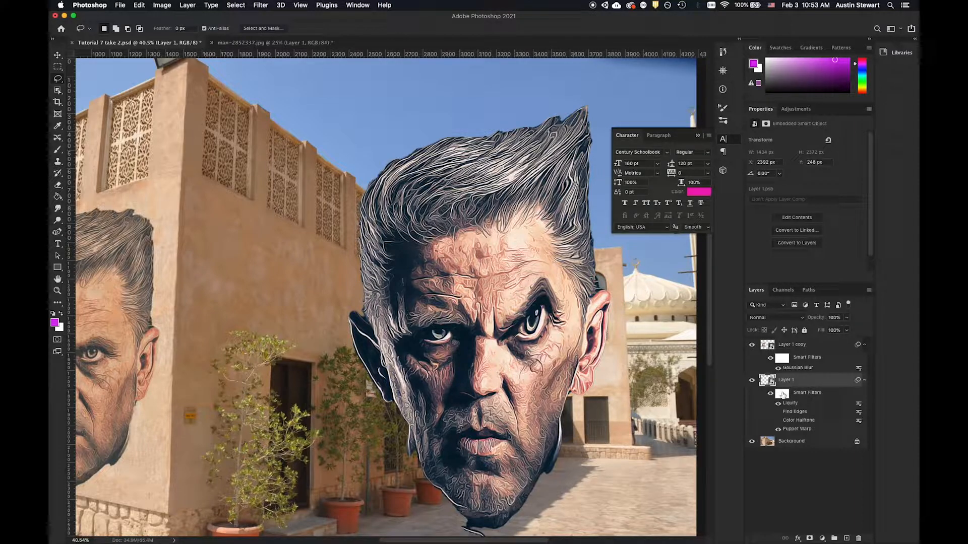
click(782, 396)
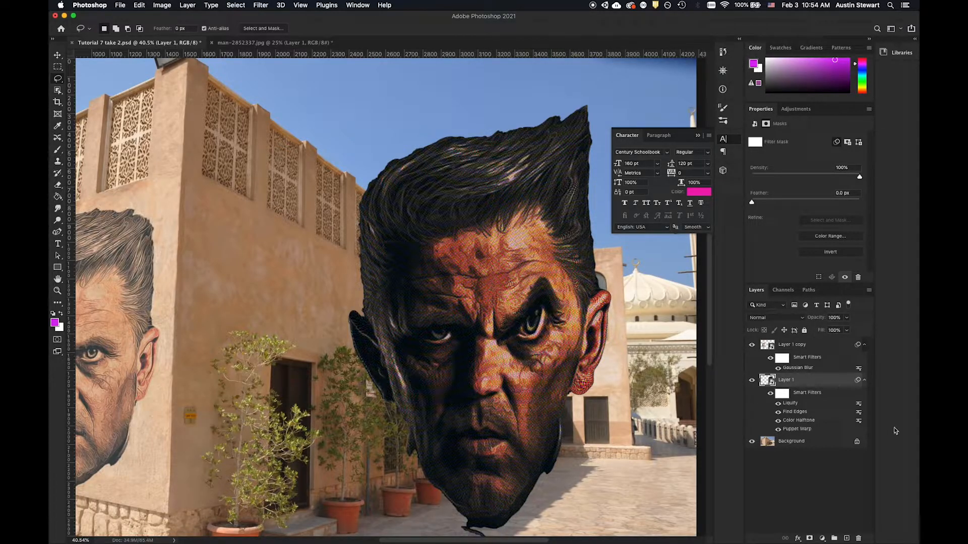
drag(804, 422, 800, 401)
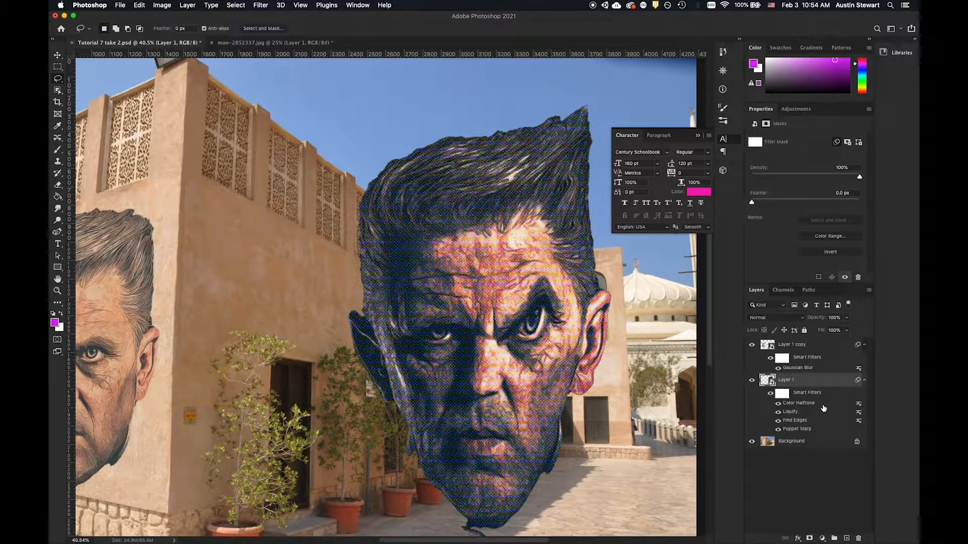
Set the Color Halftone smart filter's blending to Multiply at 55% opacity
click(859, 404)
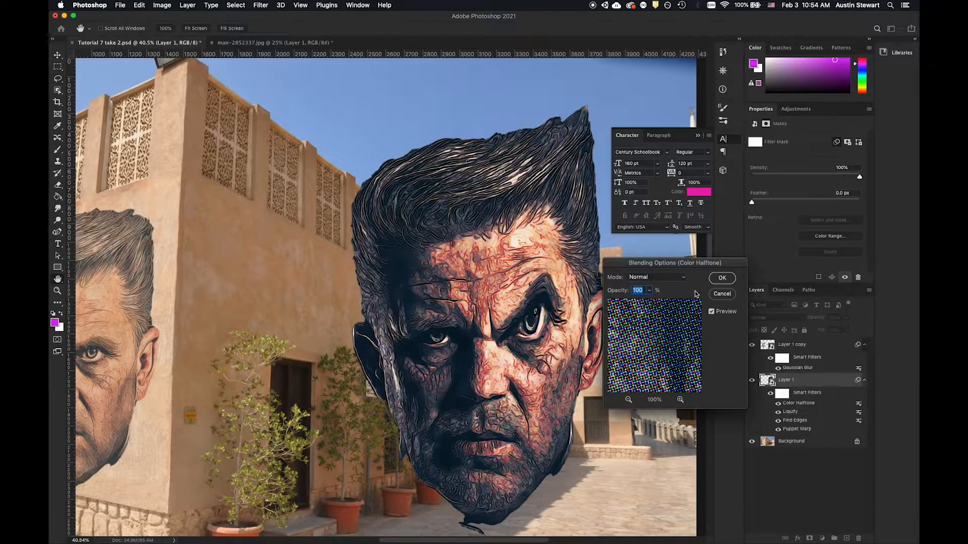
click(647, 281)
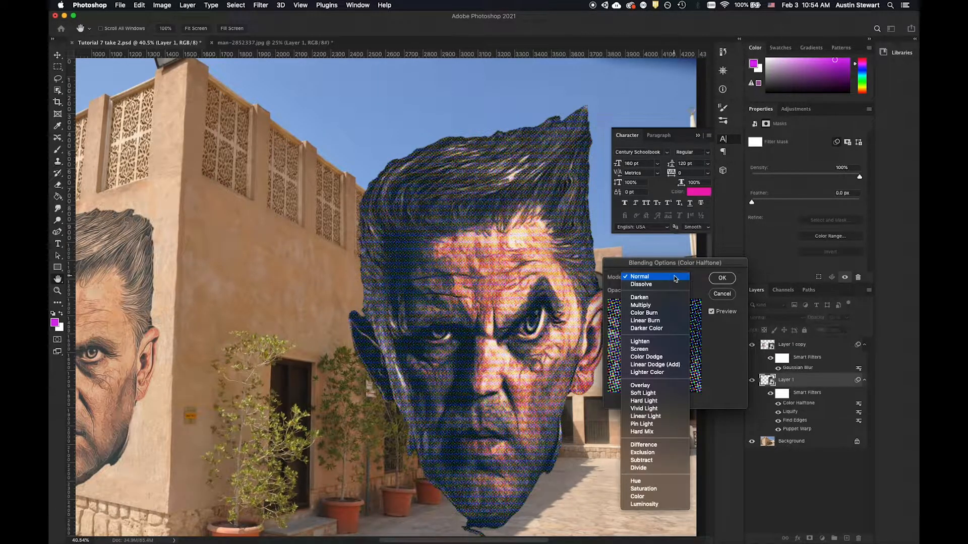
click(666, 305)
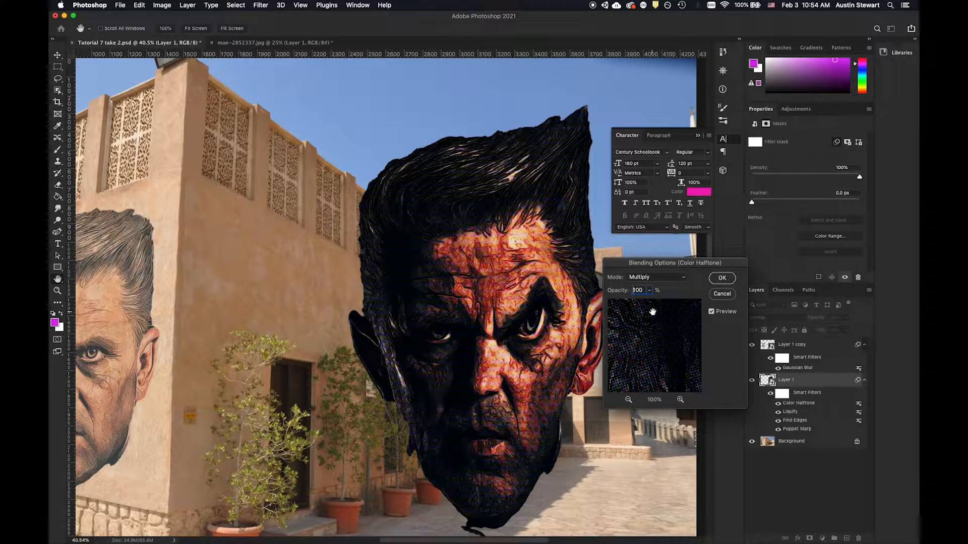
drag(650, 292, 632, 304)
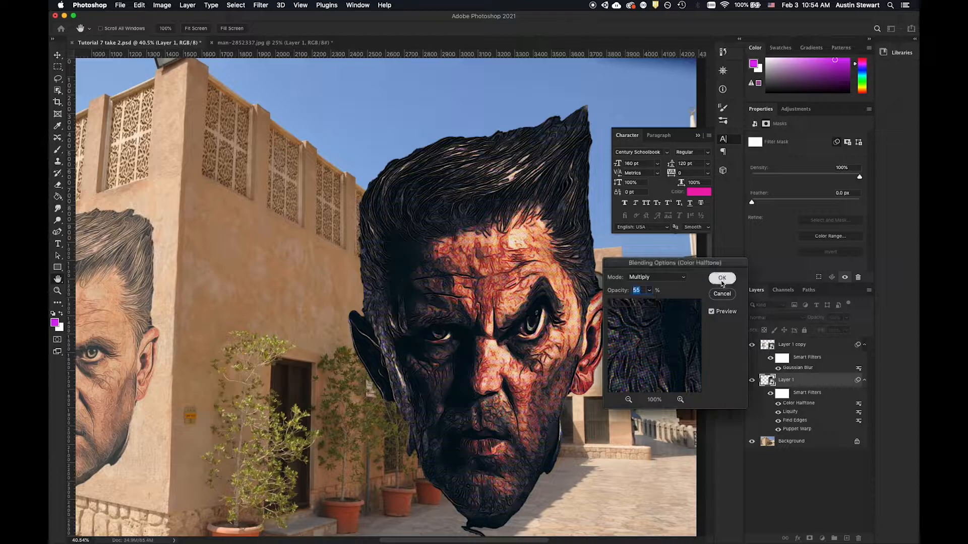
click(722, 278)
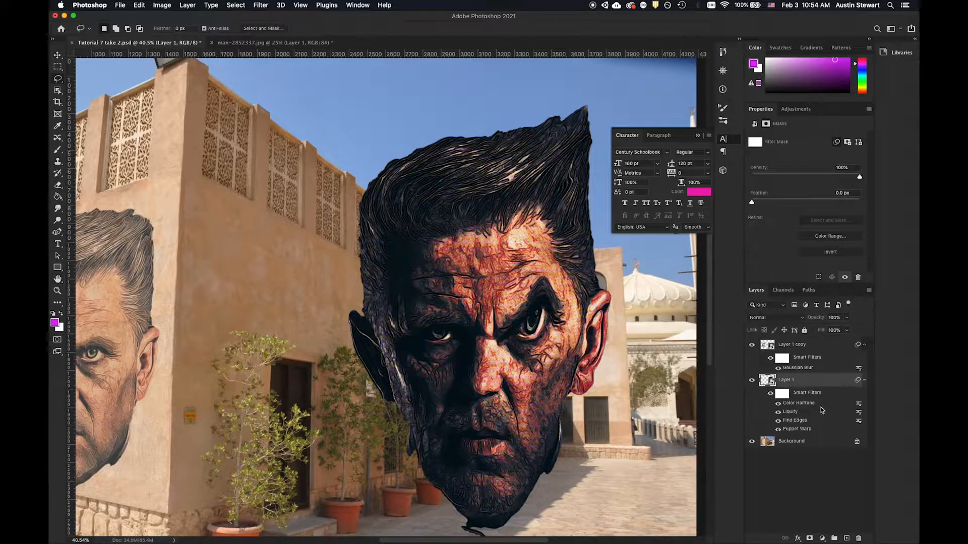
Set the Find Edges smart filter's blending to Normal at 31% opacity
double_click(858, 422)
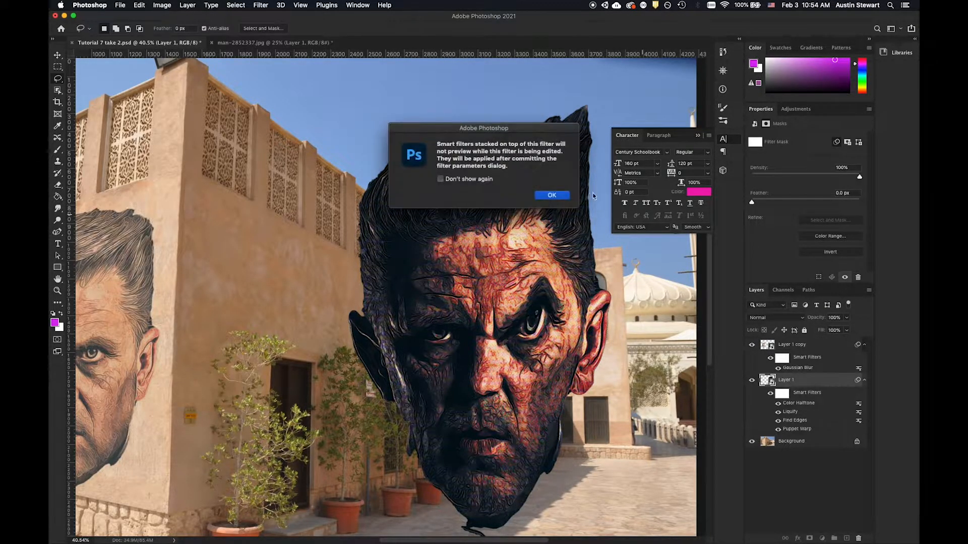
click(552, 195)
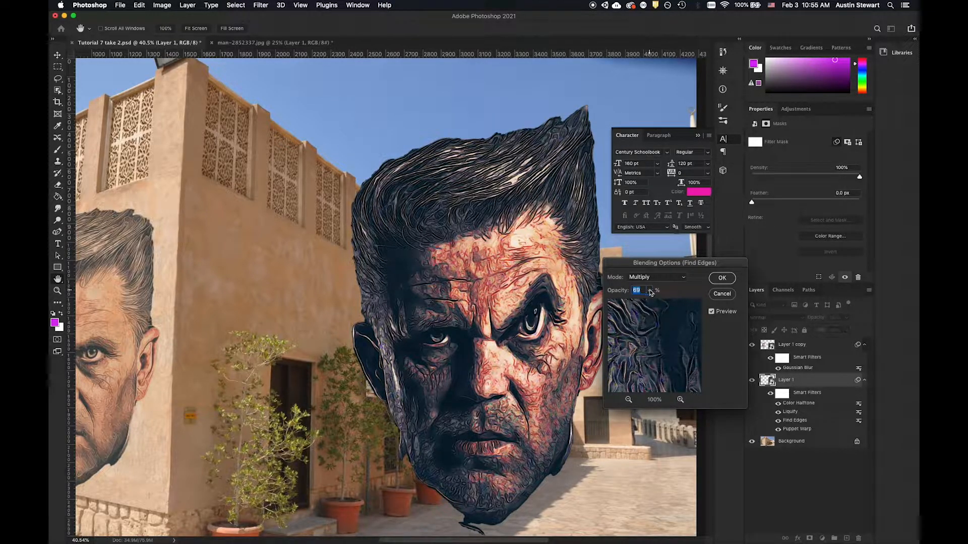
click(683, 278)
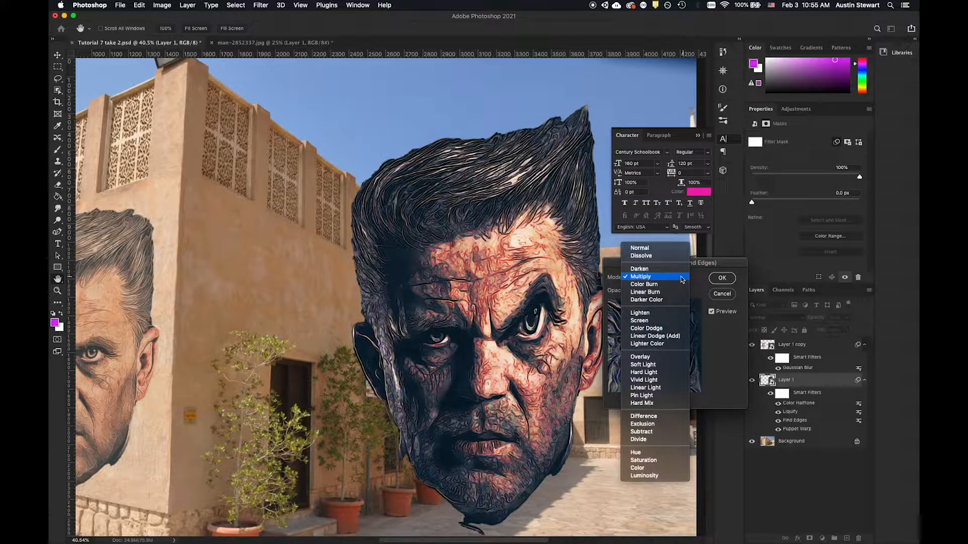
click(671, 249)
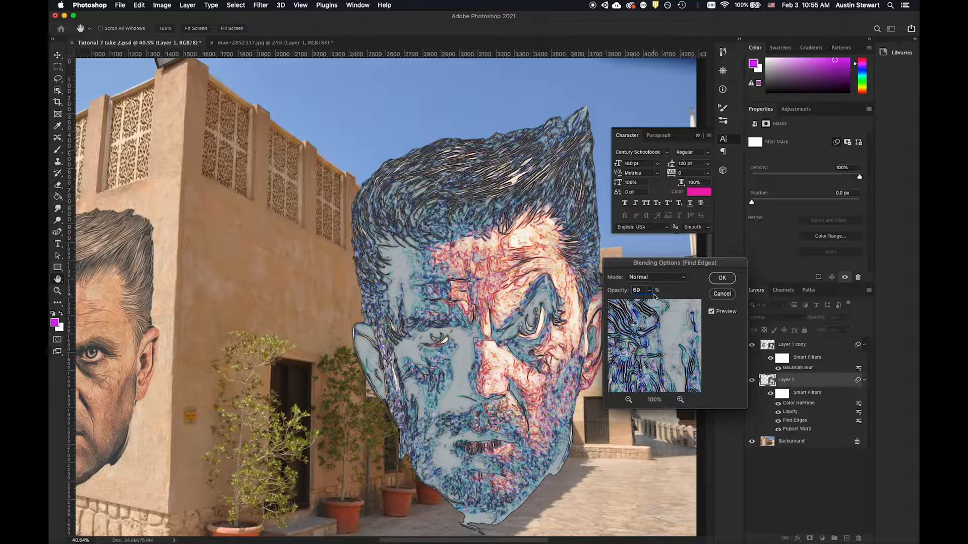
click(649, 291)
drag(652, 302, 634, 303)
click(725, 282)
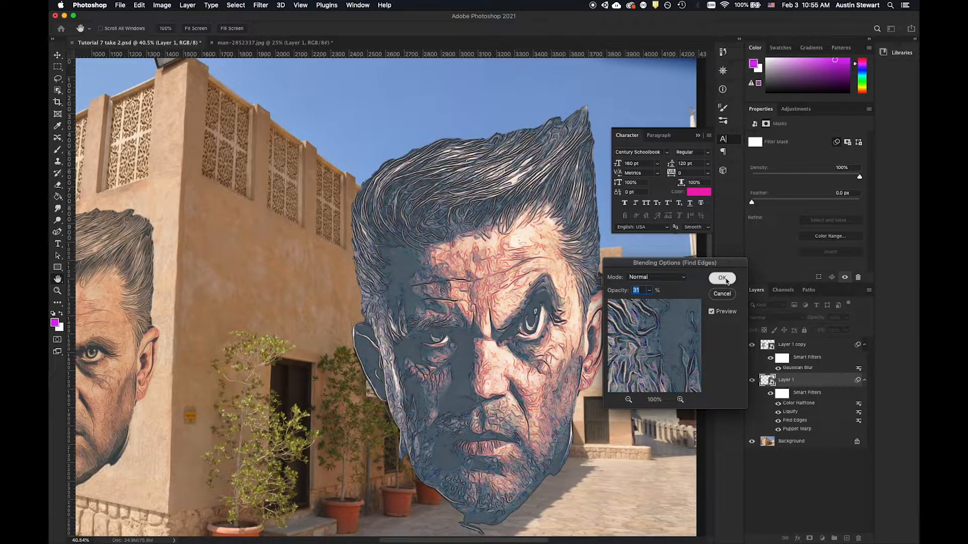
click(726, 279)
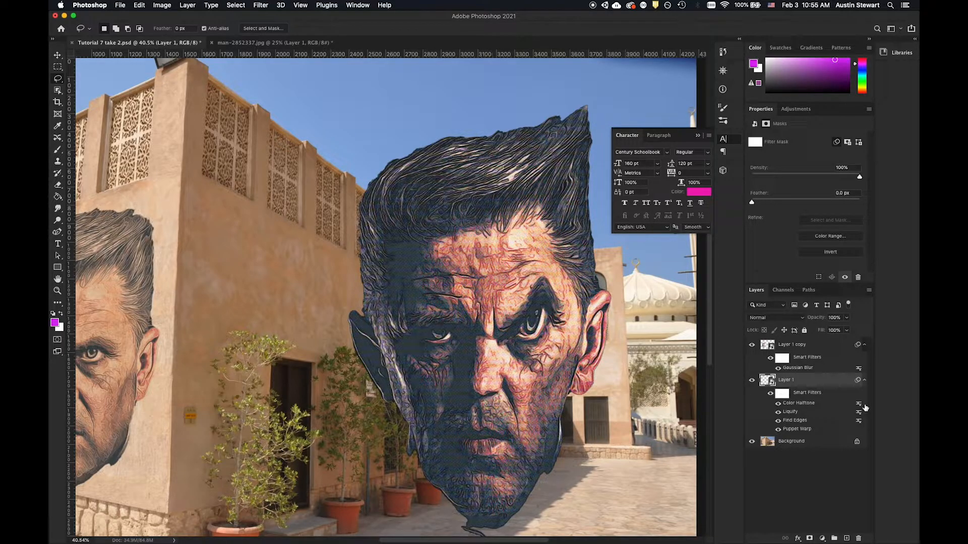
Raise the Color Halftone smart filter's blending opacity to 70%
double_click(859, 403)
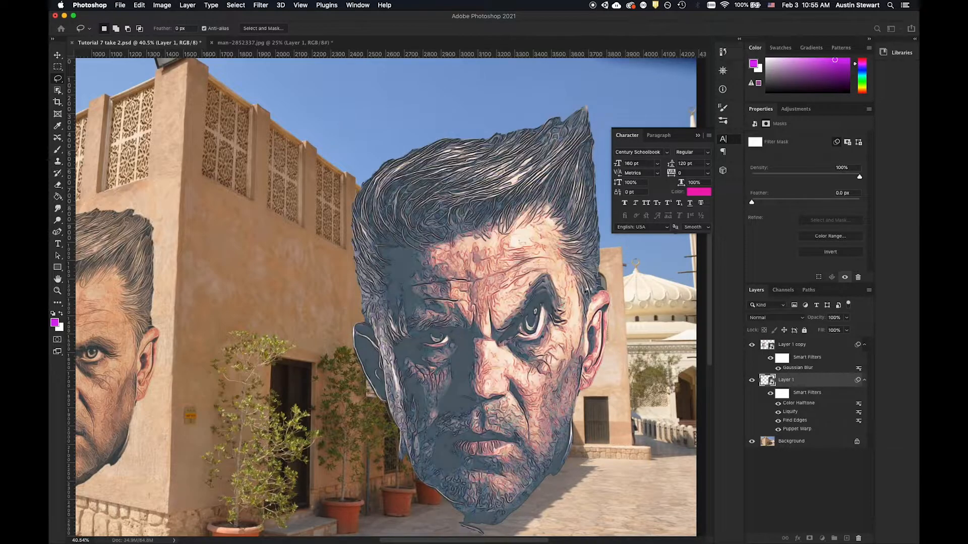
click(651, 291)
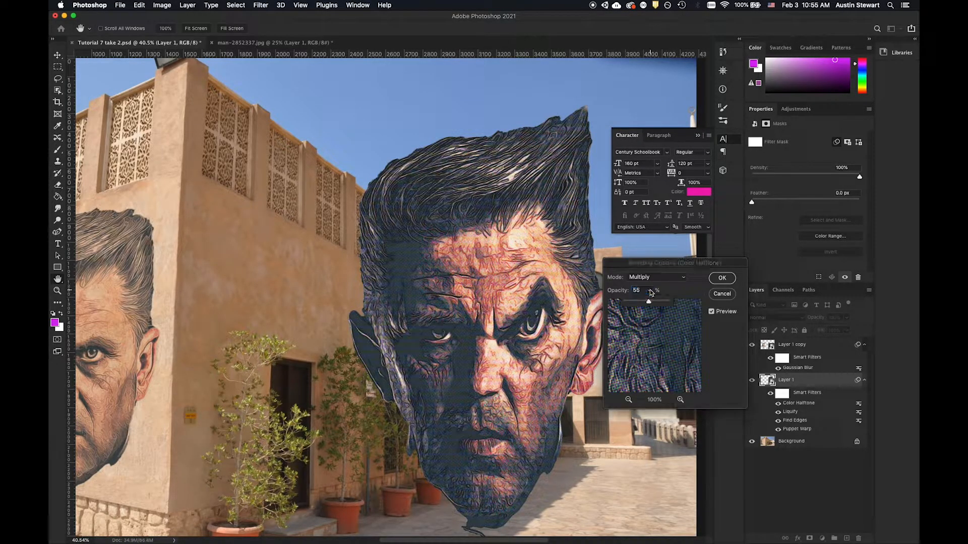
drag(650, 305, 655, 305)
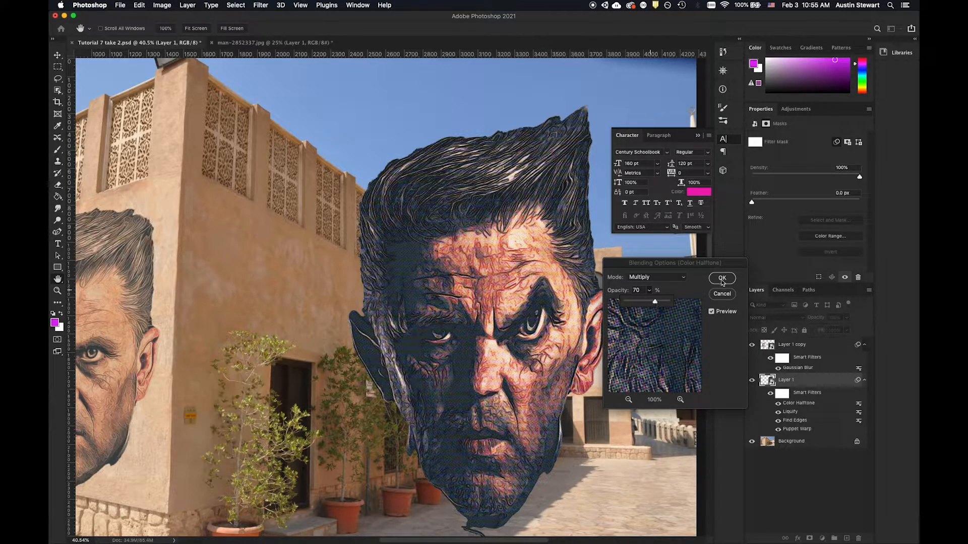
click(719, 279)
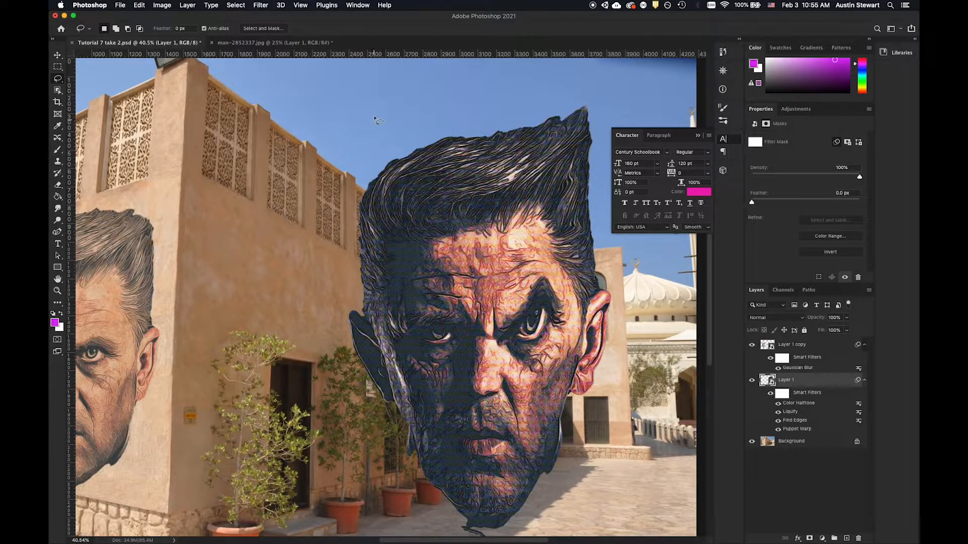
Target Layer 1's smart filter mask, choose the Gradient tool with the radial style, and open the Gradient Editor
click(786, 394)
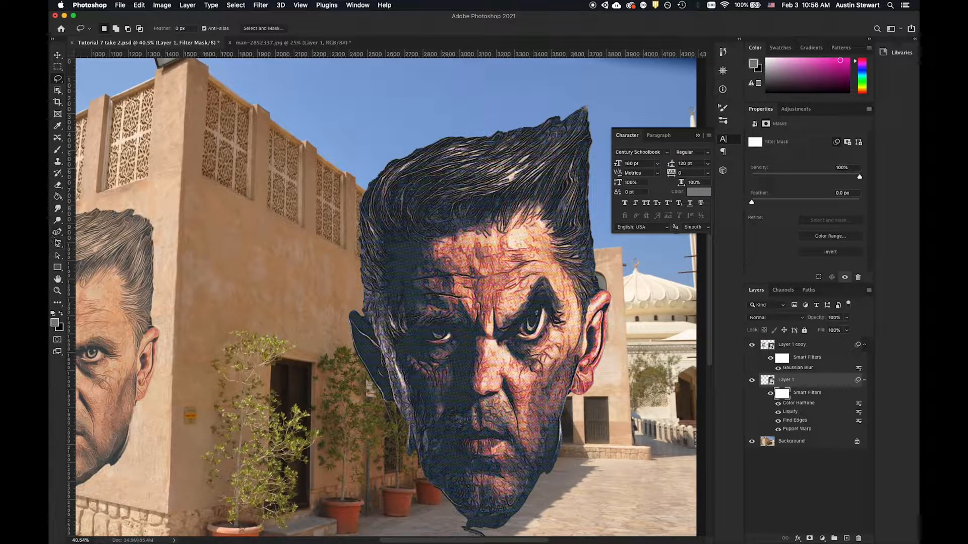
mouse_move(58, 196)
mouse_down()
mouse_move(105, 197)
mouse_move(93, 196)
mouse_up()
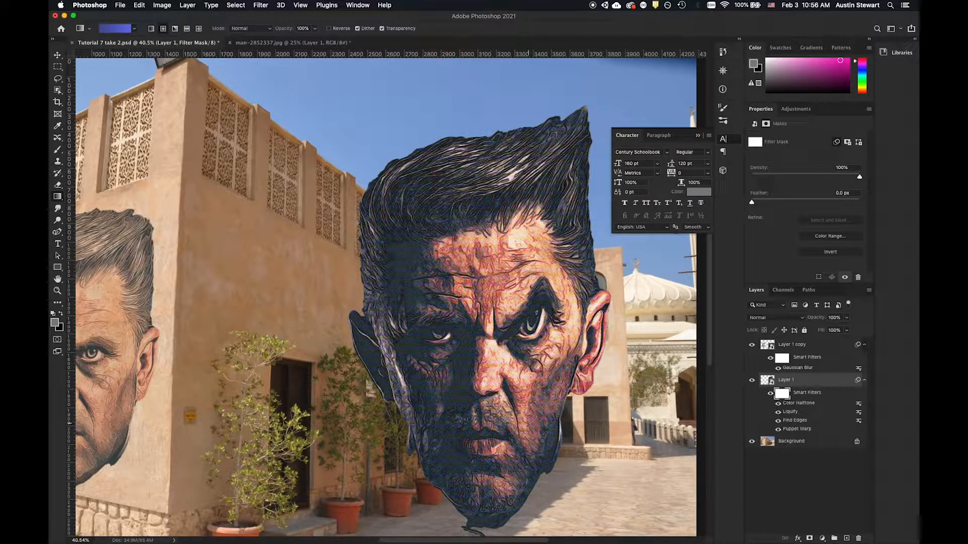
click(782, 394)
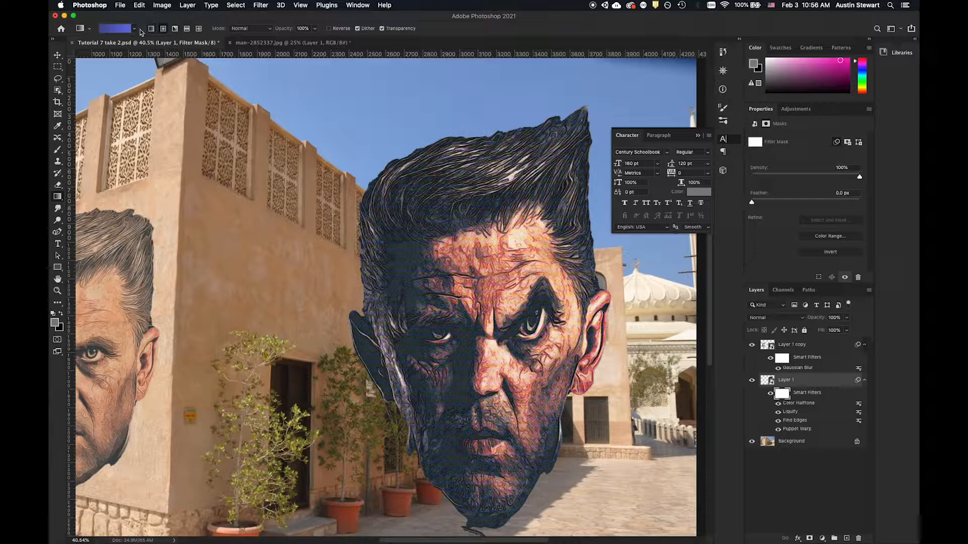
click(164, 29)
click(134, 29)
click(134, 28)
click(121, 30)
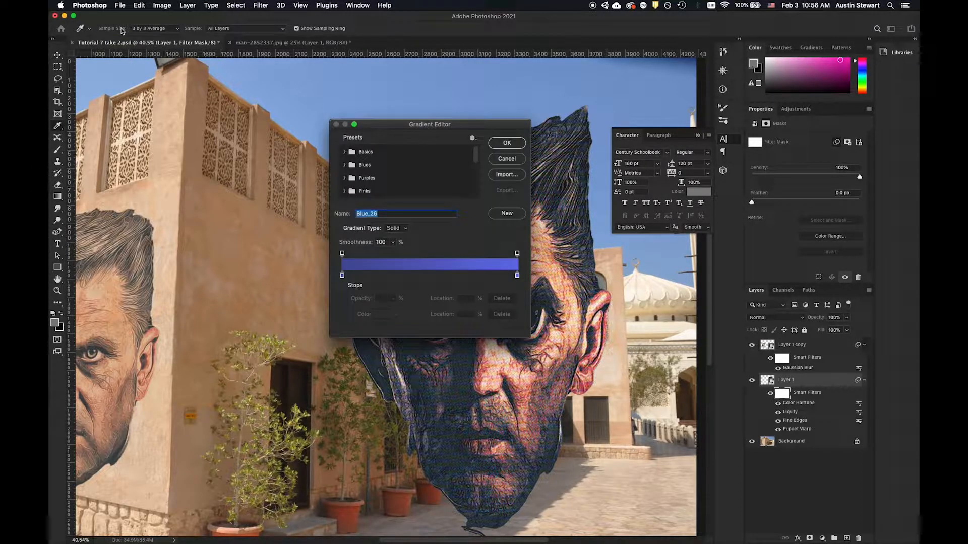
Move the Gradient Editor aside and look through its preset folders, including Basics and Purples
drag(420, 126, 458, 101)
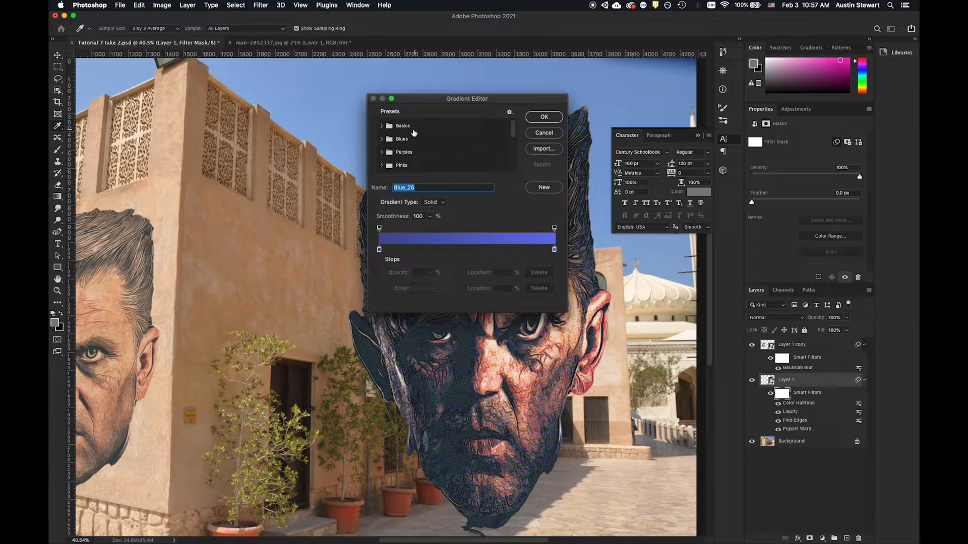
click(381, 125)
click(381, 125)
scroll(471, 151, down, 2)
scroll(470, 151, up, 1)
click(382, 148)
scroll(432, 157, down, 2)
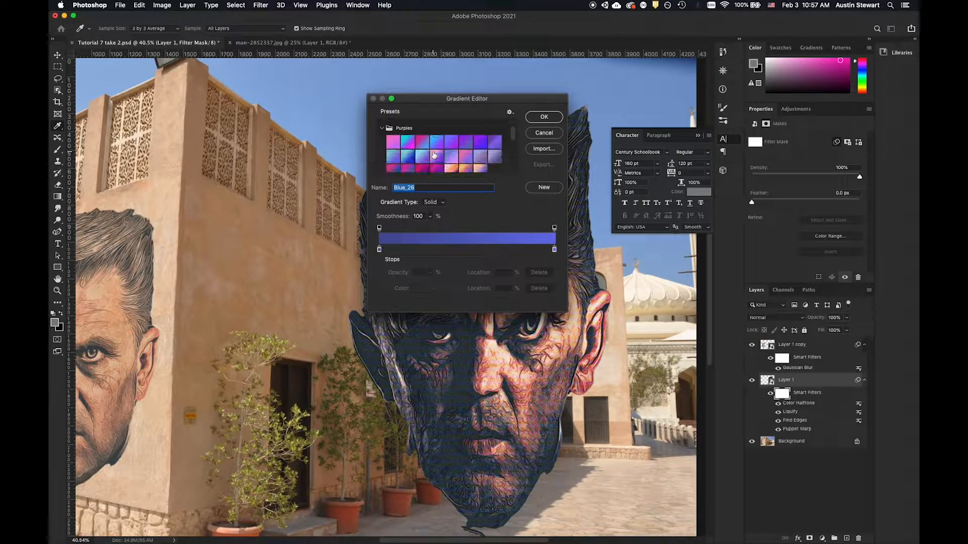
click(381, 129)
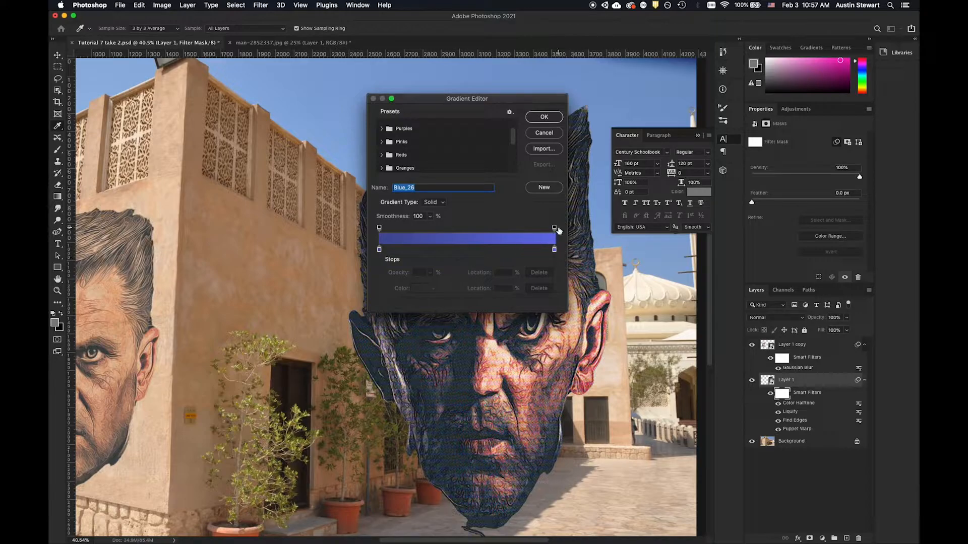
Recolor the gradient's starting color stop to bright magenta (e536fa)
double_click(379, 251)
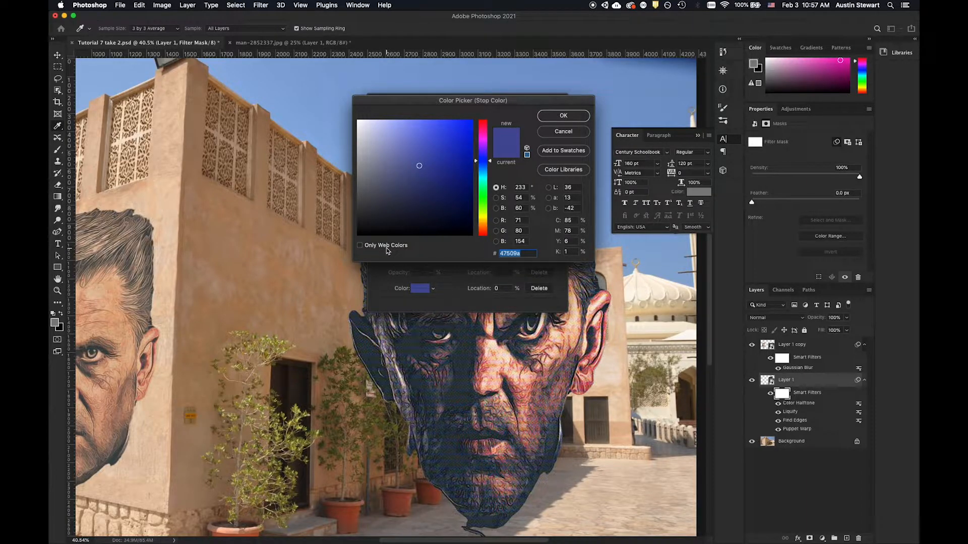
click(482, 141)
click(447, 122)
click(562, 116)
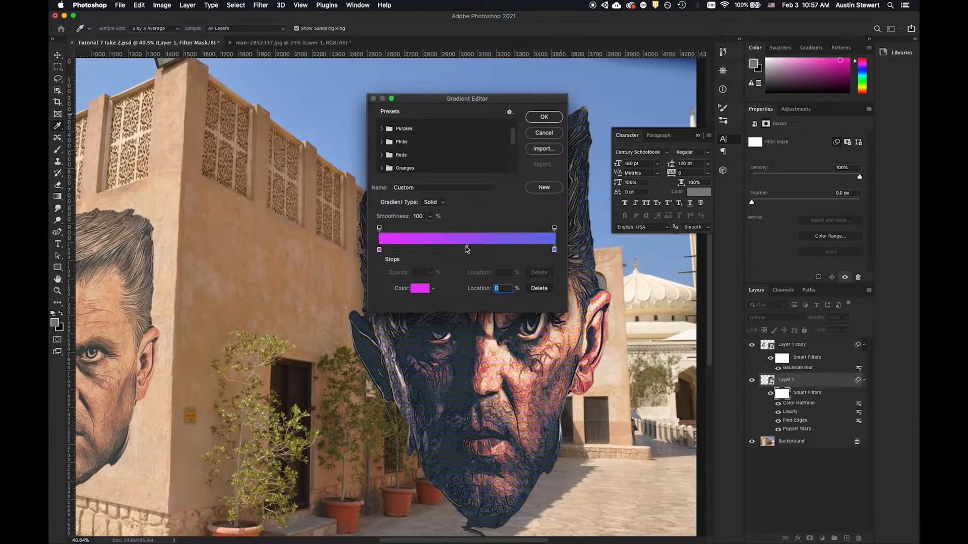
Shift the gradient's color midpoint to 24% and then 47%, and reduce the smoothness to 0%
drag(467, 248, 421, 247)
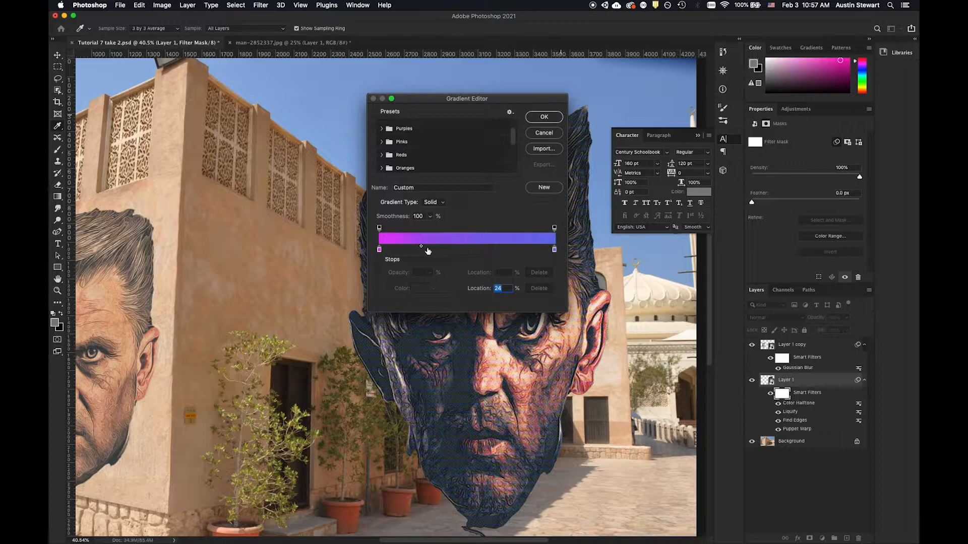
drag(423, 248, 461, 247)
click(430, 217)
drag(429, 231, 386, 228)
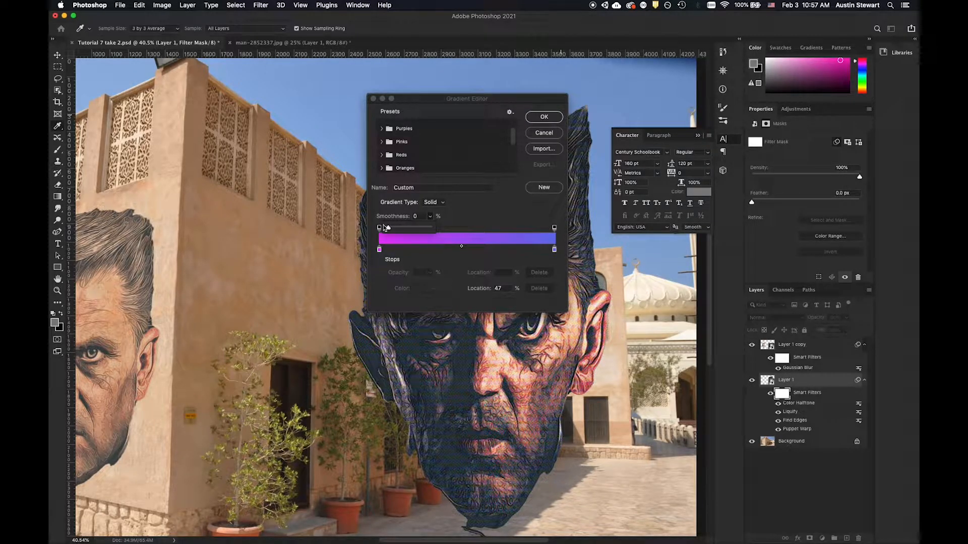
Shift the color midpoint to 60% and restore the gradient's smoothness to 100%
click(485, 215)
drag(462, 247, 485, 248)
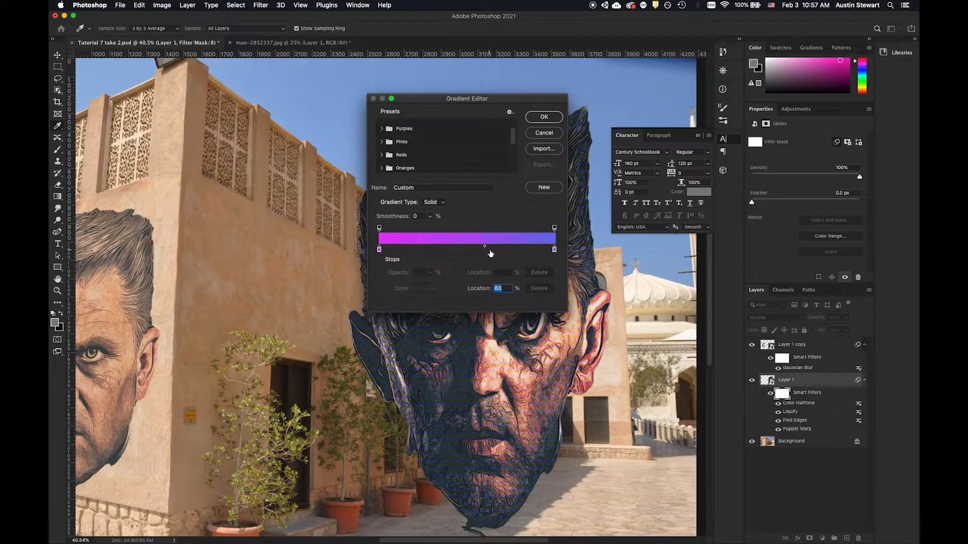
click(431, 217)
drag(432, 227, 465, 247)
Try 0% opacity on the gradient's starting opacity stop and set it back to 100%
click(380, 229)
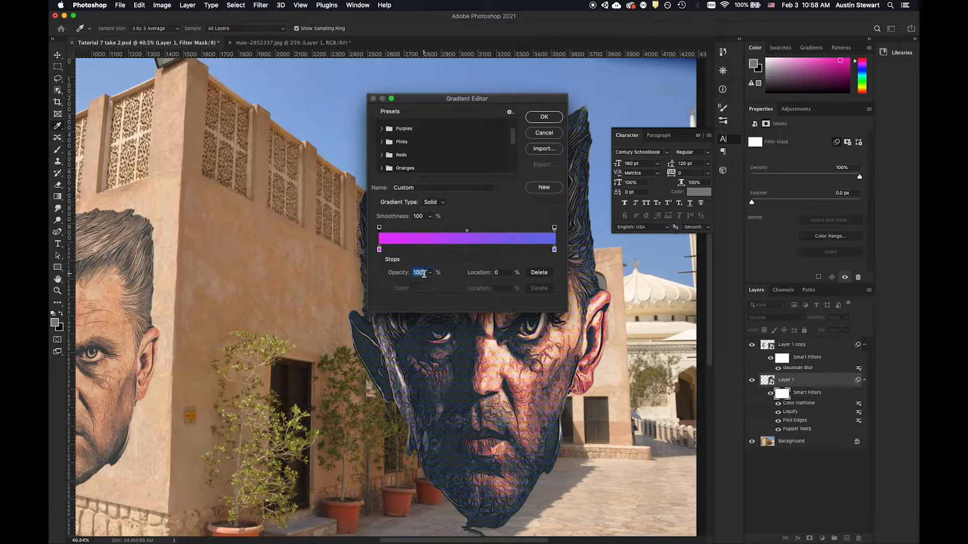
text(0)
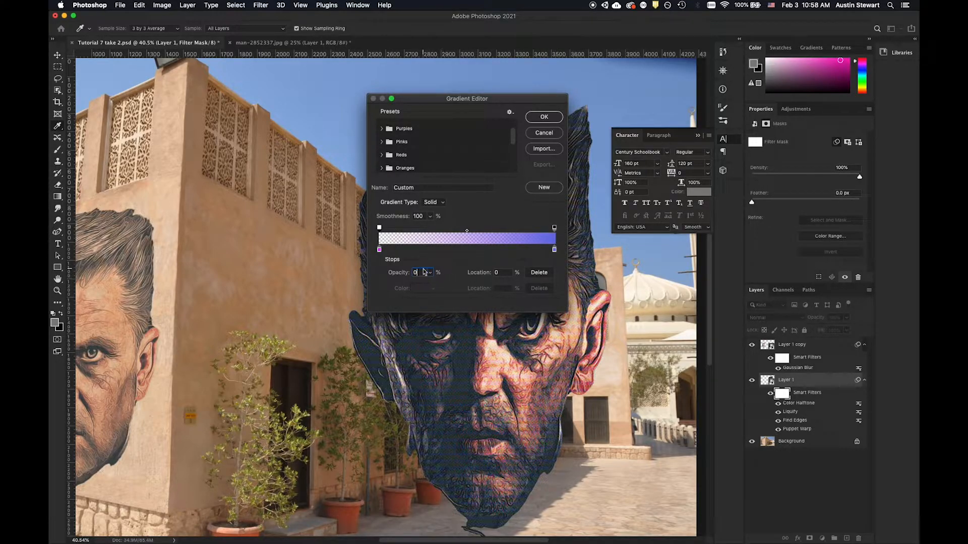
key(BackSpace)
click(501, 238)
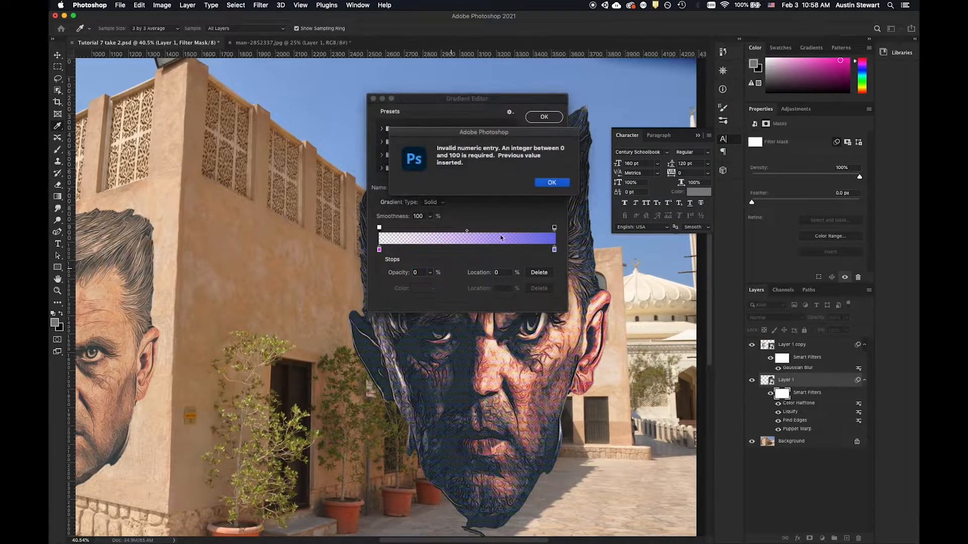
key(Return)
text(1)
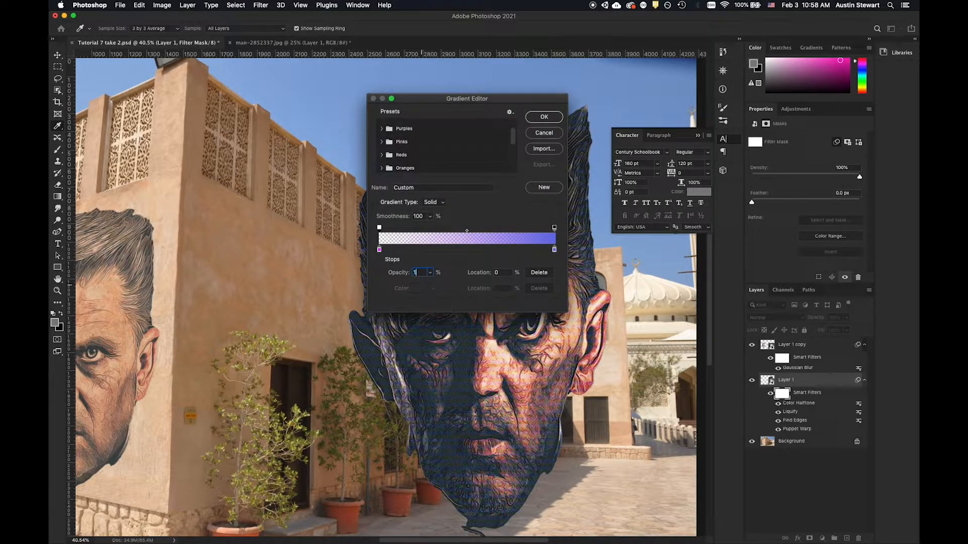
text(00)
key(Return)
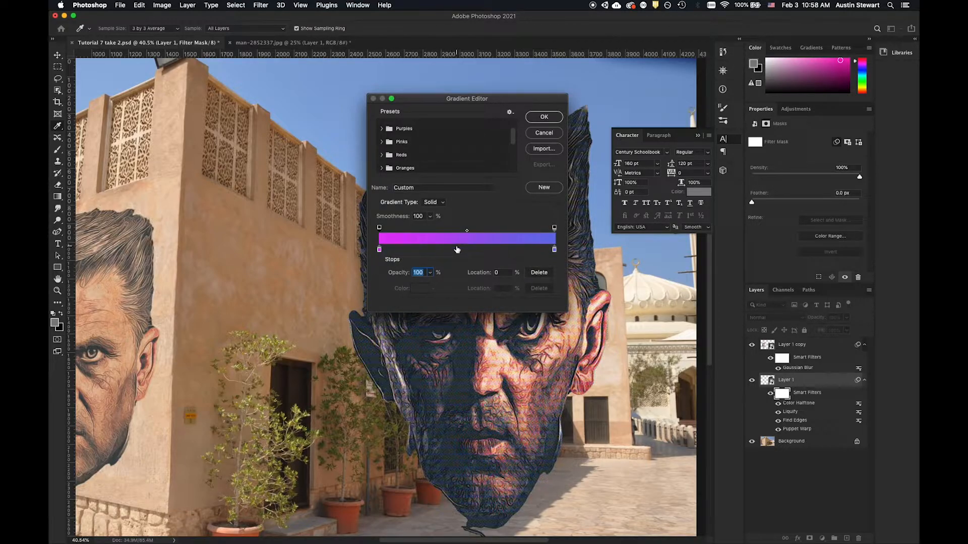
Add a color stop at the 44% location of the gradient and make it bright green
click(457, 249)
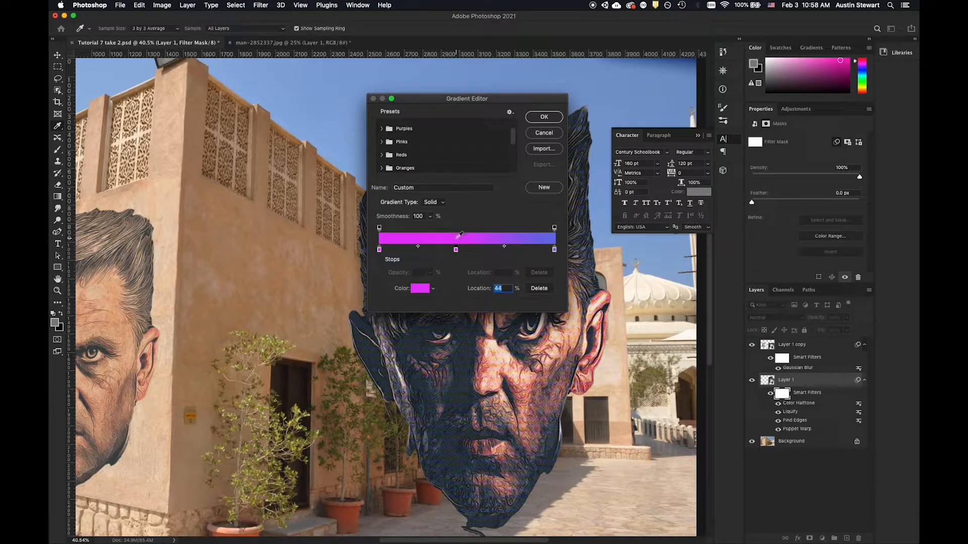
drag(418, 246, 419, 247)
click(455, 249)
double_click(456, 249)
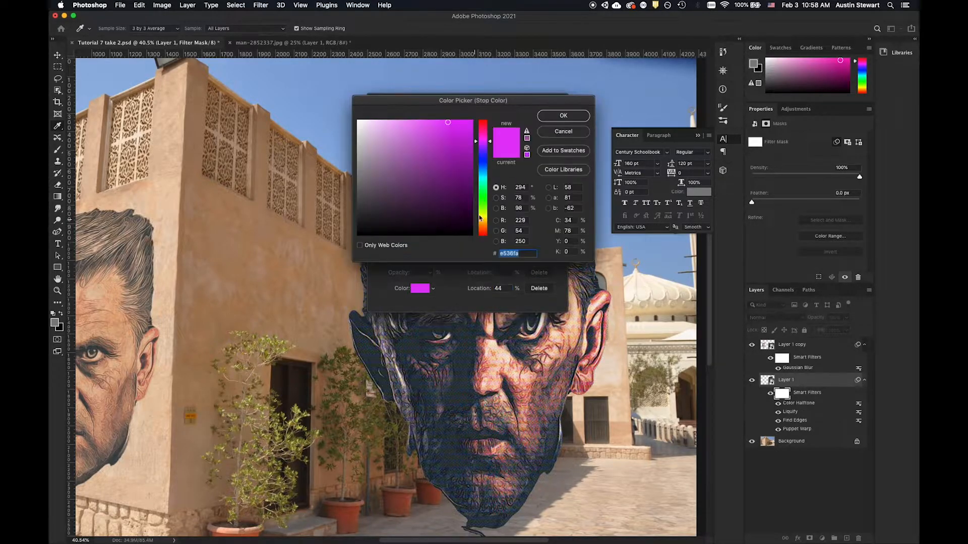
click(482, 199)
click(562, 117)
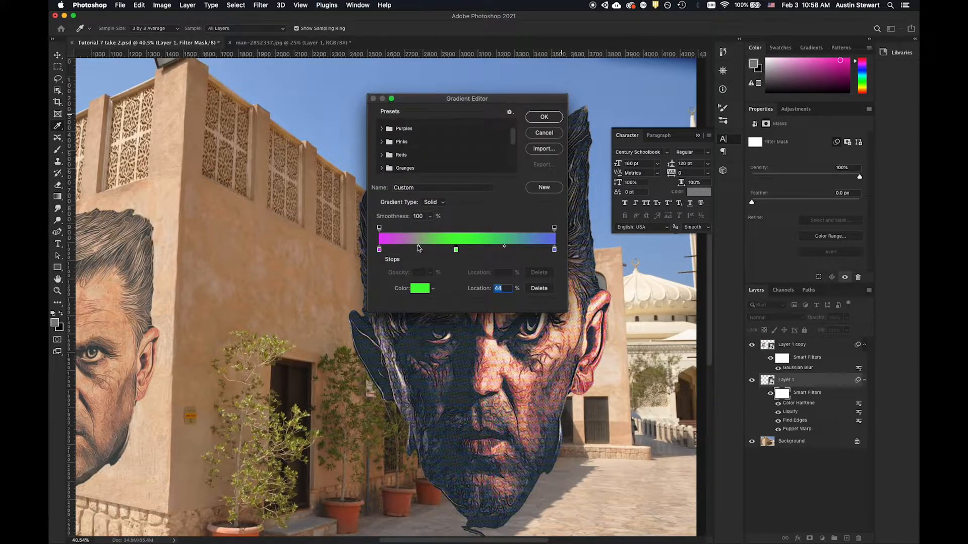
Tighten the green band by moving the magenta-green midpoint to 93% and the green-blue midpoint to 5%
drag(419, 247, 431, 247)
click(554, 249)
drag(504, 246, 450, 249)
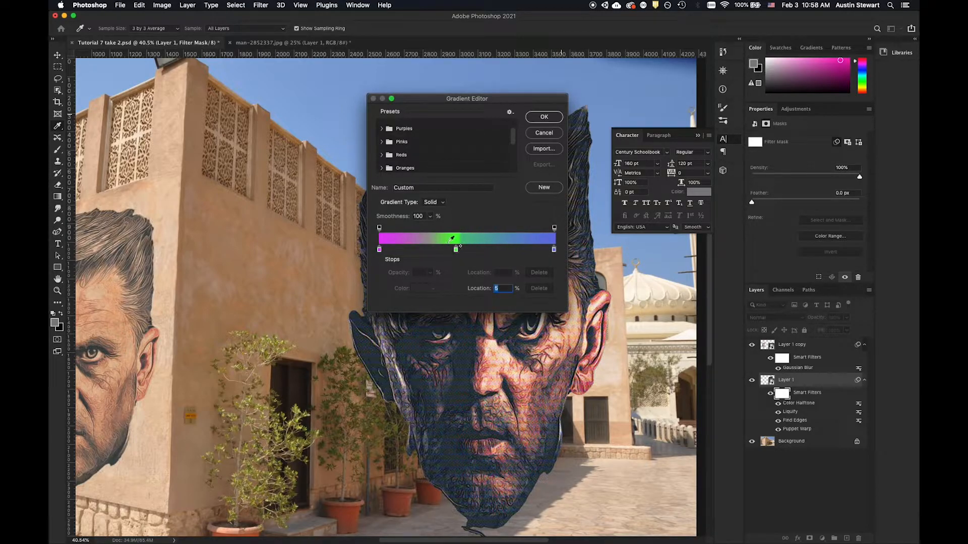
click(455, 249)
drag(431, 247, 450, 247)
Look through the gradient preset folders, including Iridescent and Grays
scroll(449, 147, down, 5)
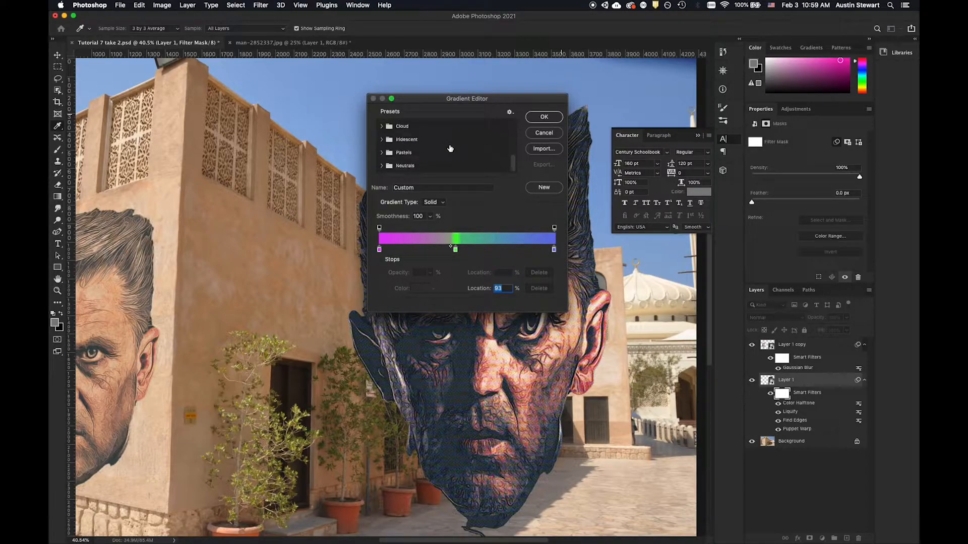
click(382, 140)
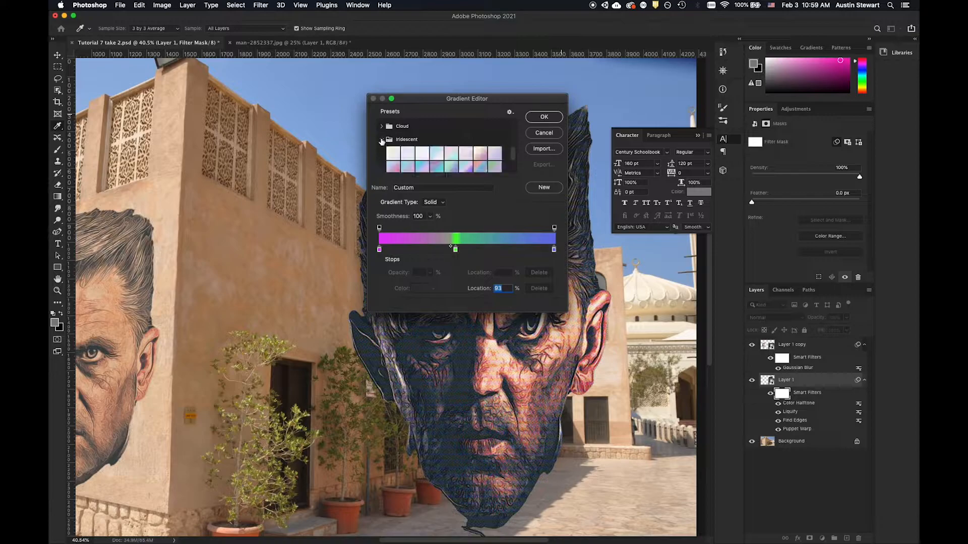
click(382, 140)
scroll(422, 145, up, 2)
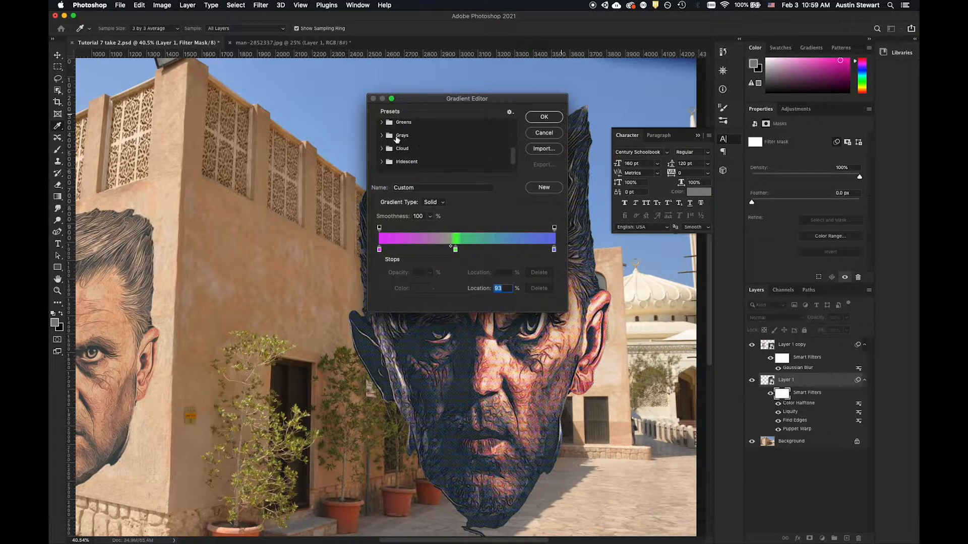
click(382, 136)
click(382, 136)
scroll(419, 142, up, 3)
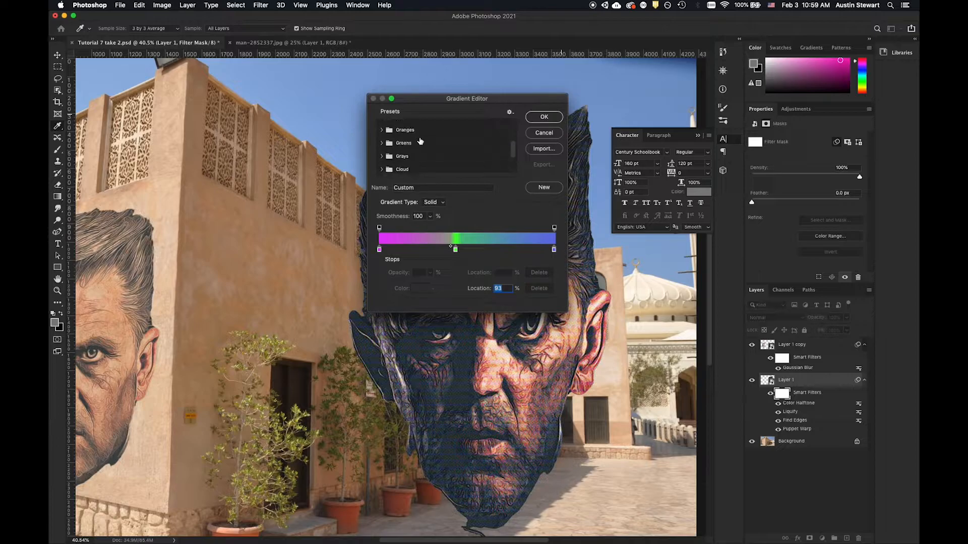
scroll(420, 141, up, 2)
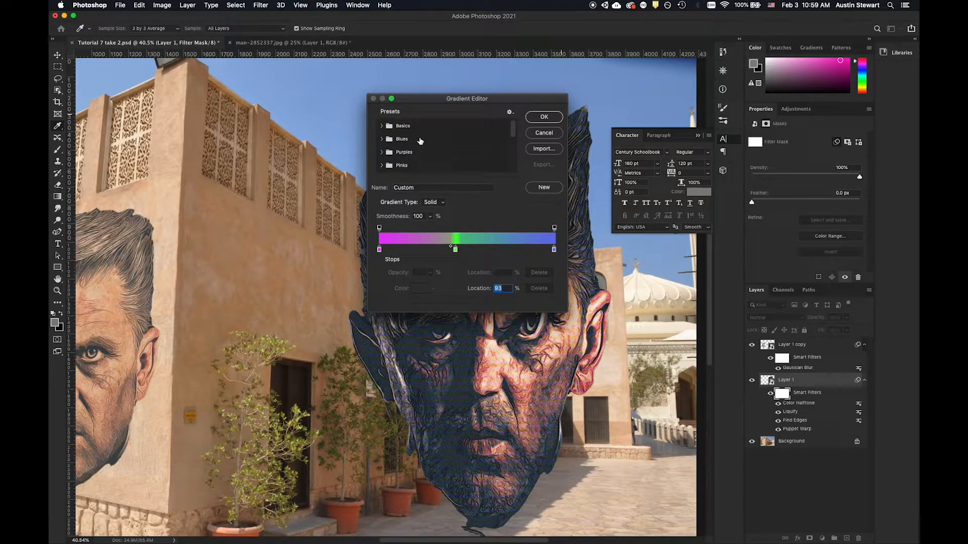
Choose the Black, White preset from the Basics folder and accept it in the Gradient Editor
click(381, 126)
click(417, 138)
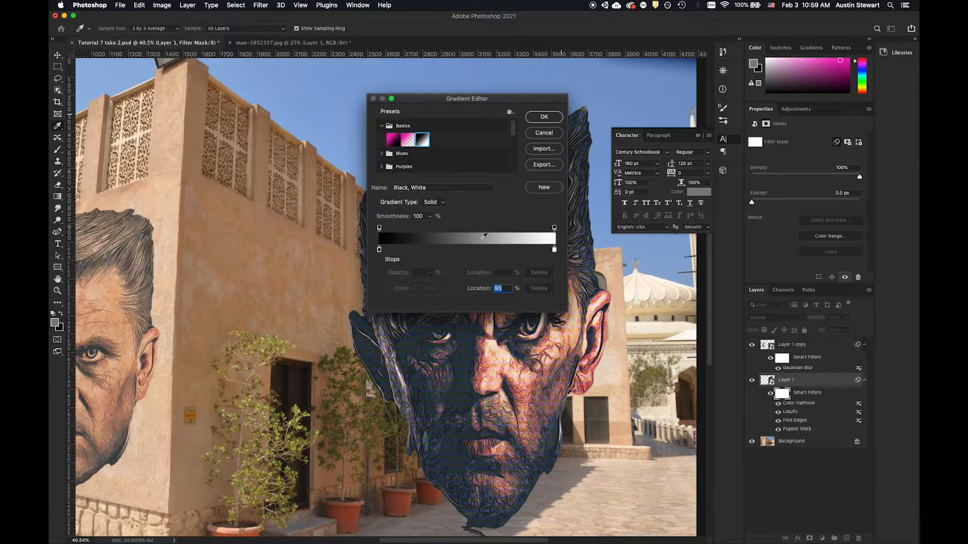
click(544, 117)
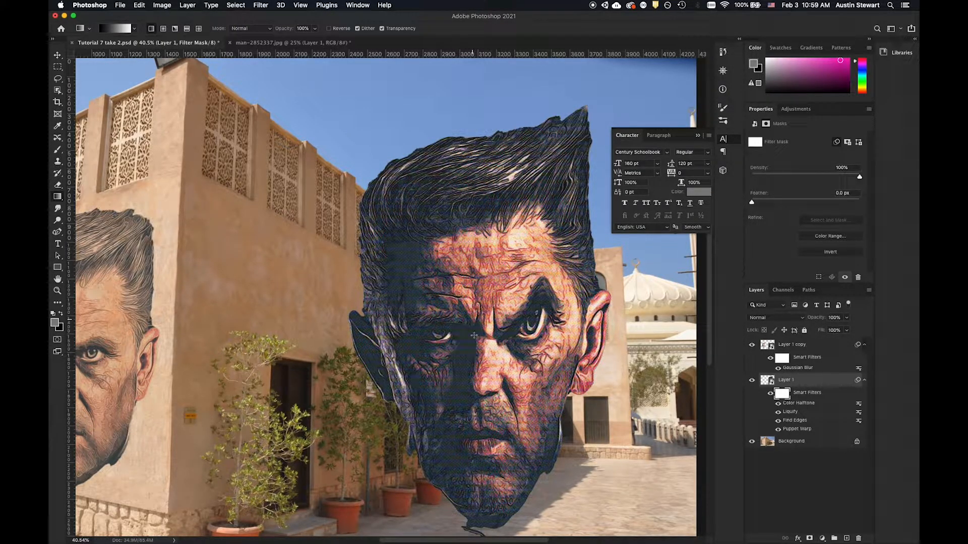
Try linear gradients on Layer 1's filter mask, upward over the whole head and downward from forehead to mouth, undoing each
drag(488, 535, 483, 84)
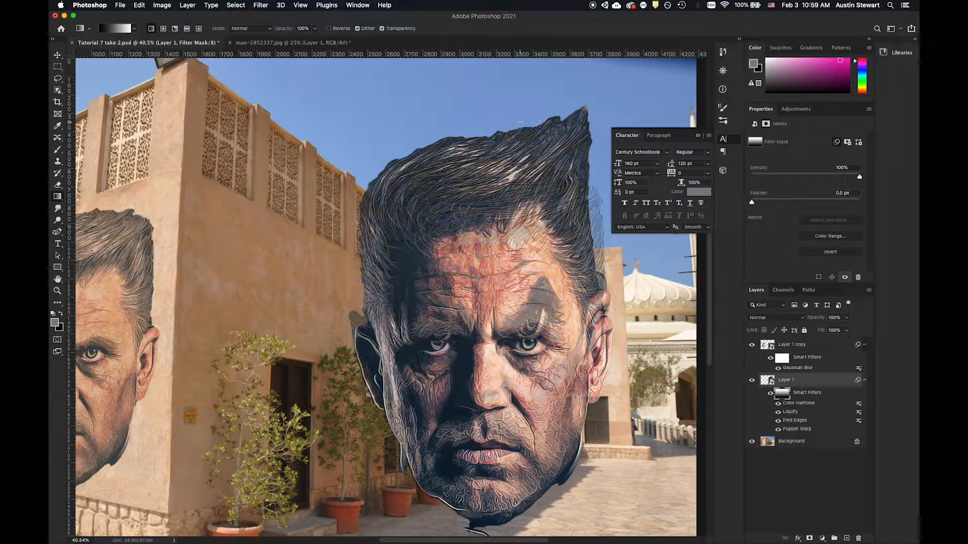
key(ctrl+z)
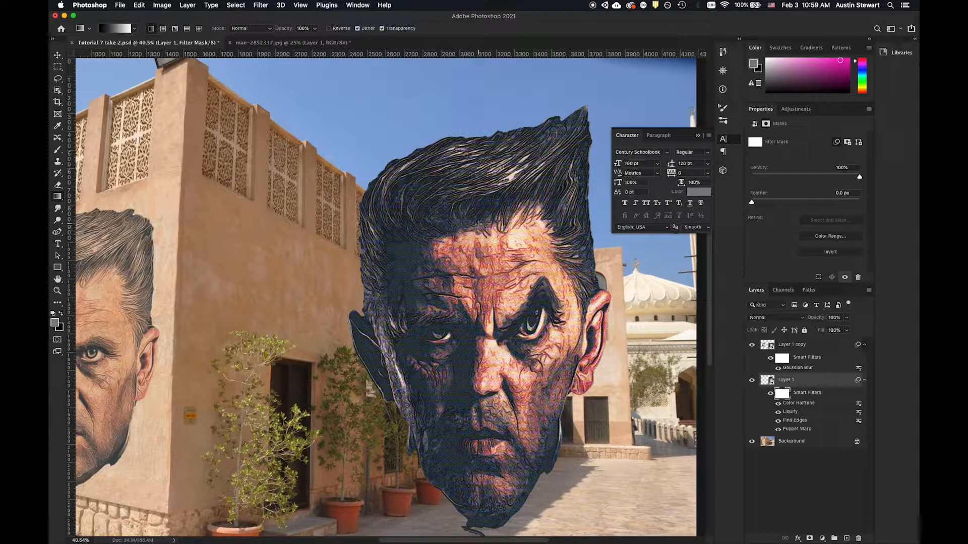
drag(481, 223, 483, 429)
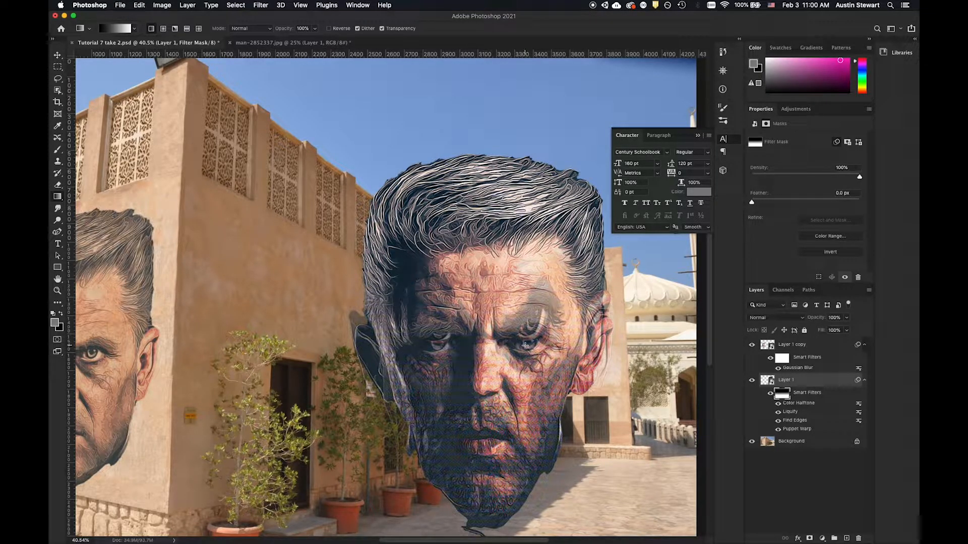
key(super+z)
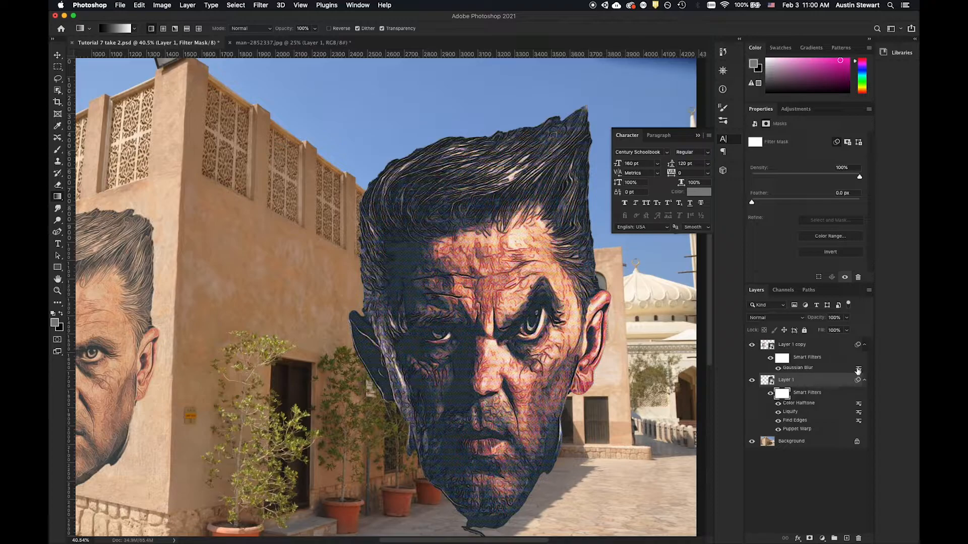
Set the Gaussian Blur smart filter on Layer 1 copy to a 4.6-pixel radius
double_click(795, 369)
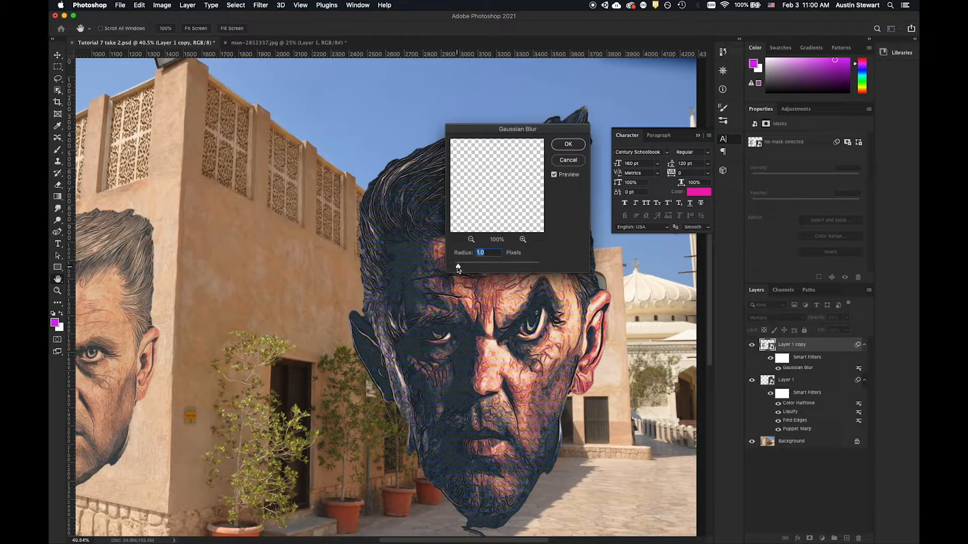
drag(457, 267, 476, 268)
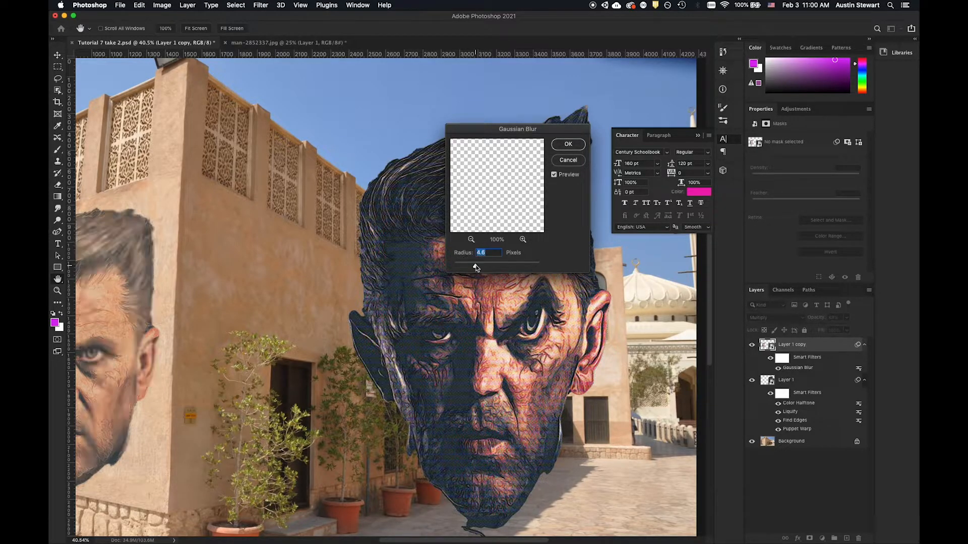
click(569, 144)
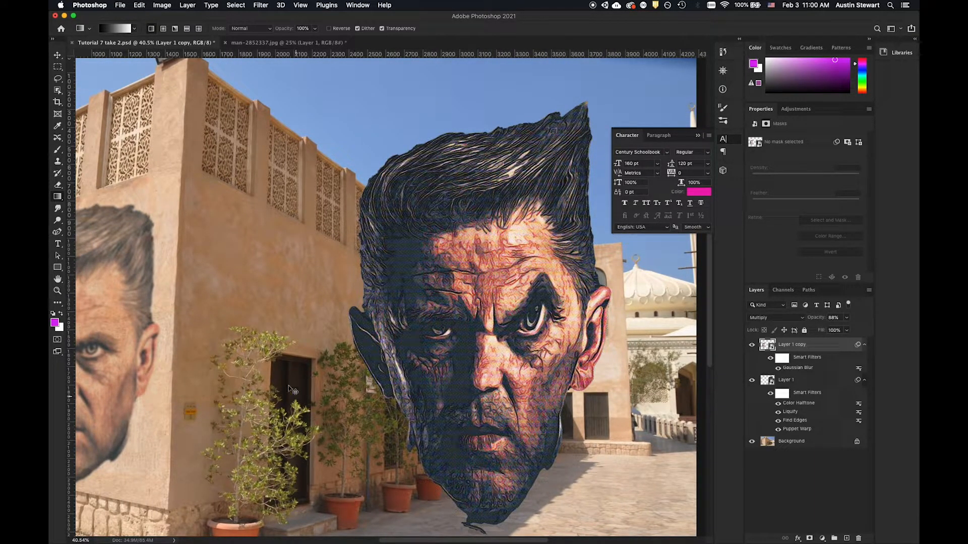
On Layer 1 copy's smart filter mask, draw a horizontal black-to-white gradient, undo it, and redraw it longer from the wall's corner past the face
scroll(272, 367, left, 10)
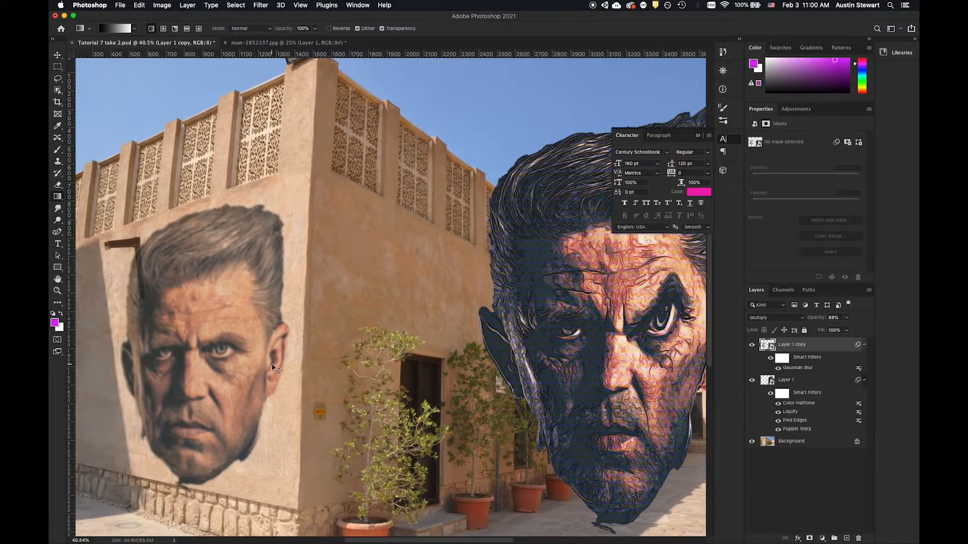
scroll(273, 367, left, 6)
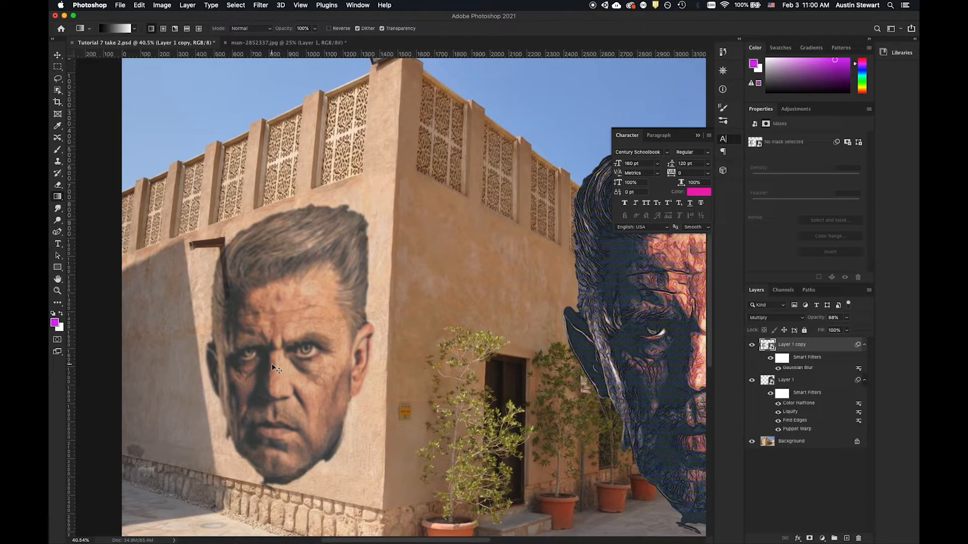
click(782, 358)
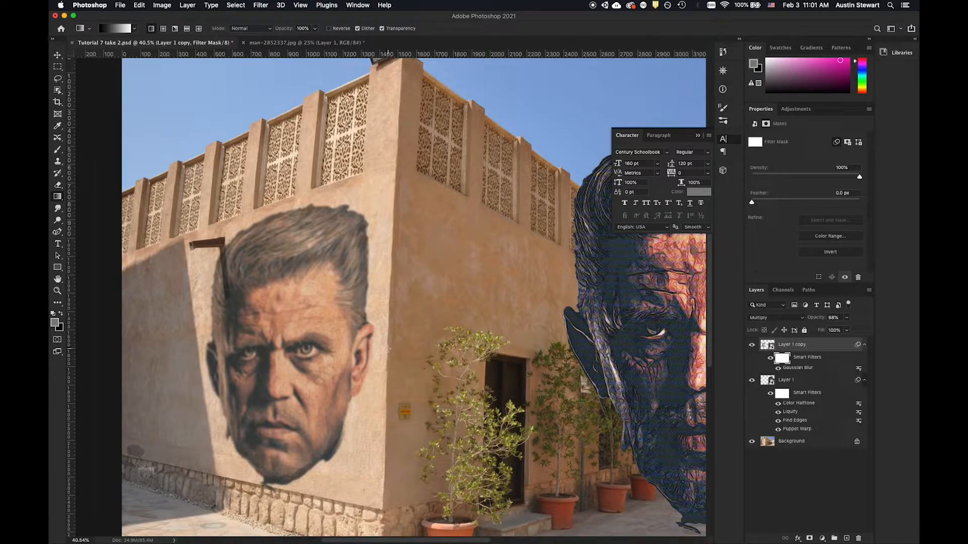
drag(387, 349, 217, 350)
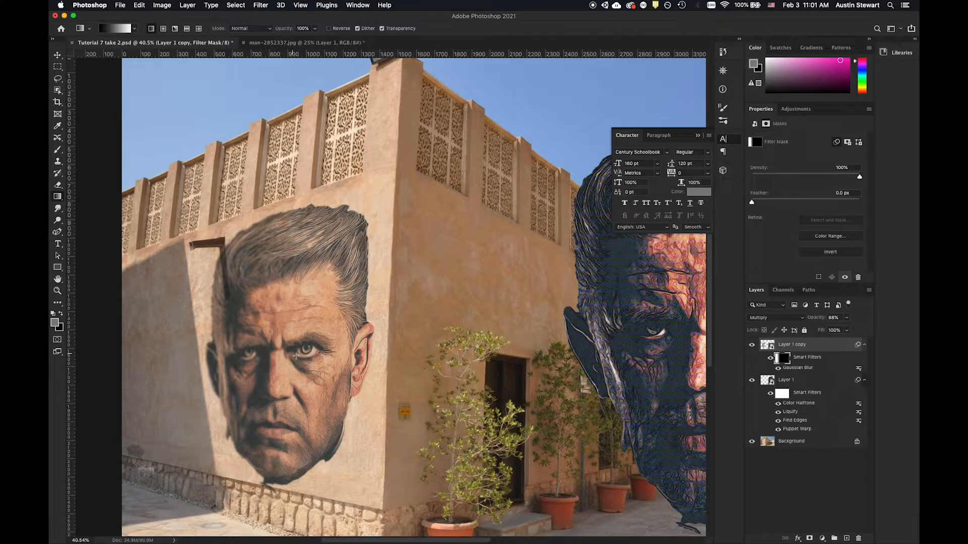
key(super+z)
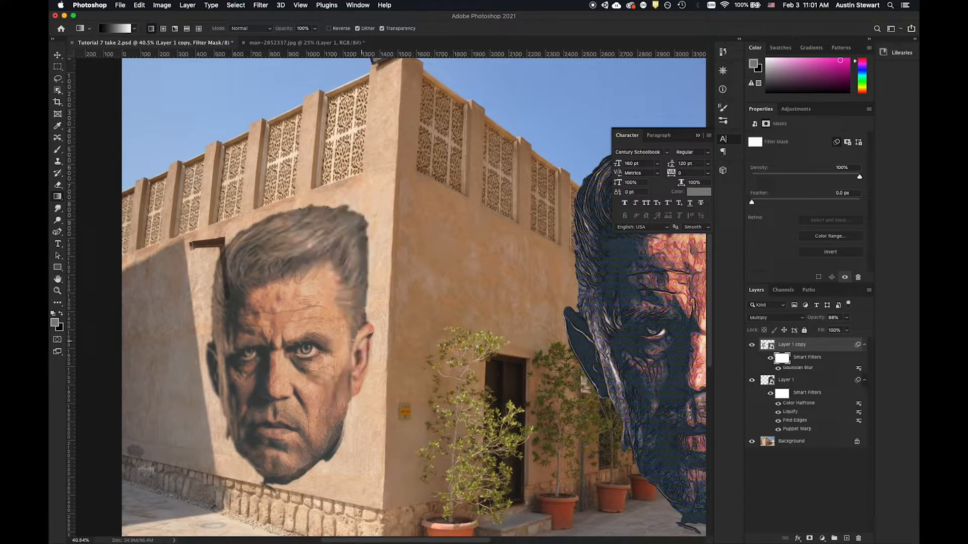
drag(388, 343, 142, 352)
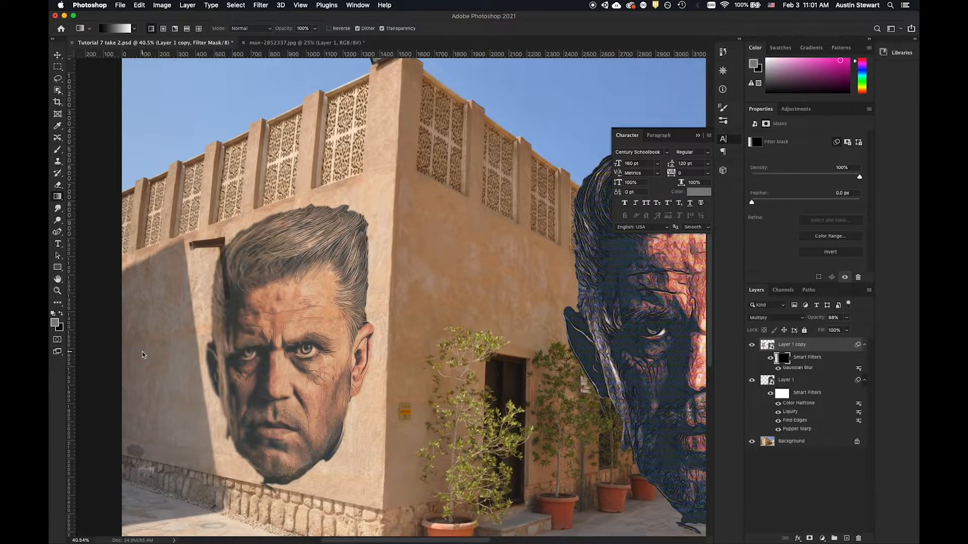
scroll(256, 389, down, 5)
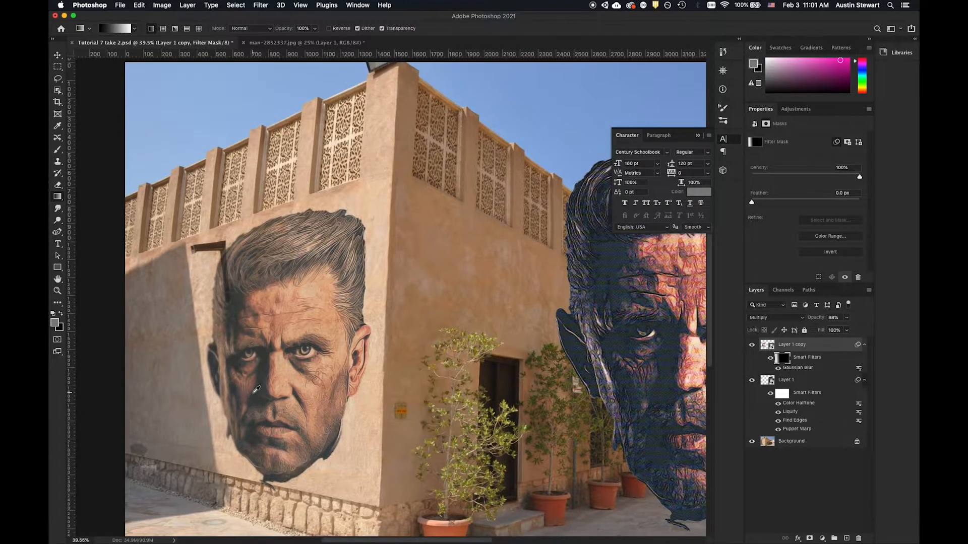
Undo the last gradient on Layer 1 copy's filter mask and redraw it horizontally from the wall's corner to the image's left edge
scroll(256, 389, up, 1)
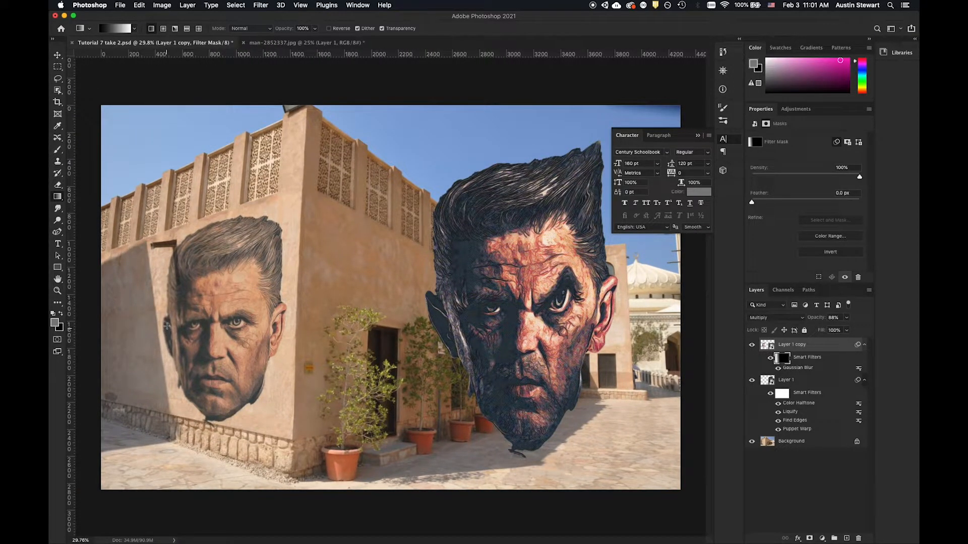
key(super+z)
drag(296, 311, 103, 325)
click(267, 6)
mouse_move(304, 148)
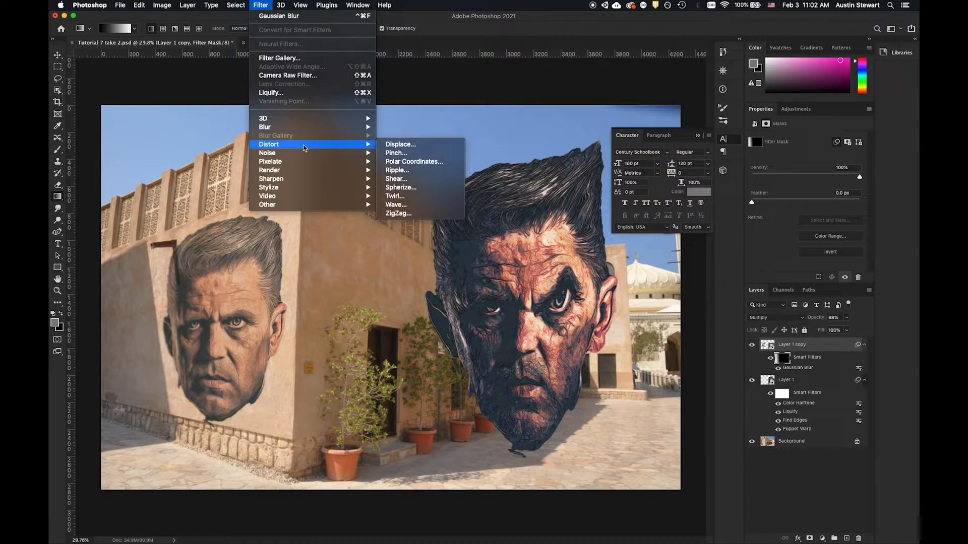
mouse_move(352, 153)
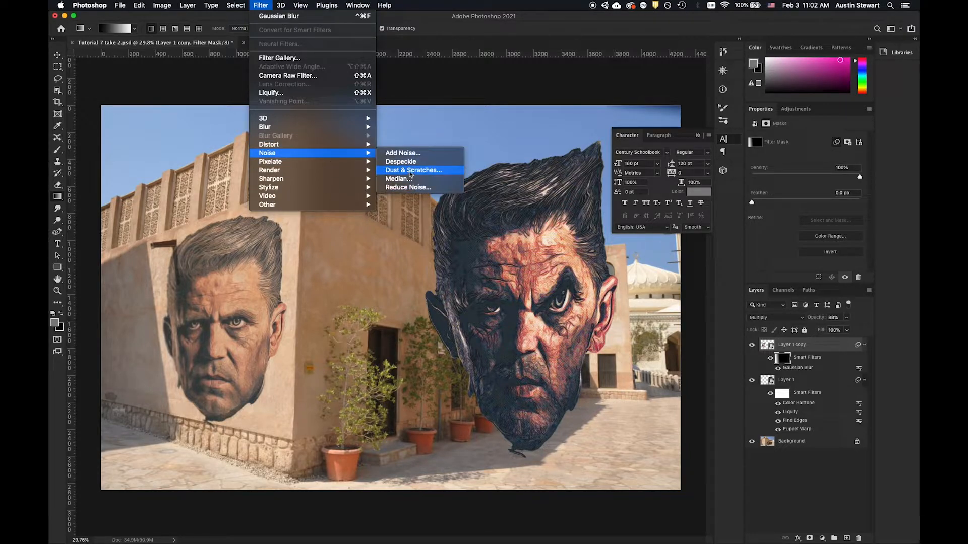
mouse_move(284, 175)
mouse_move(280, 199)
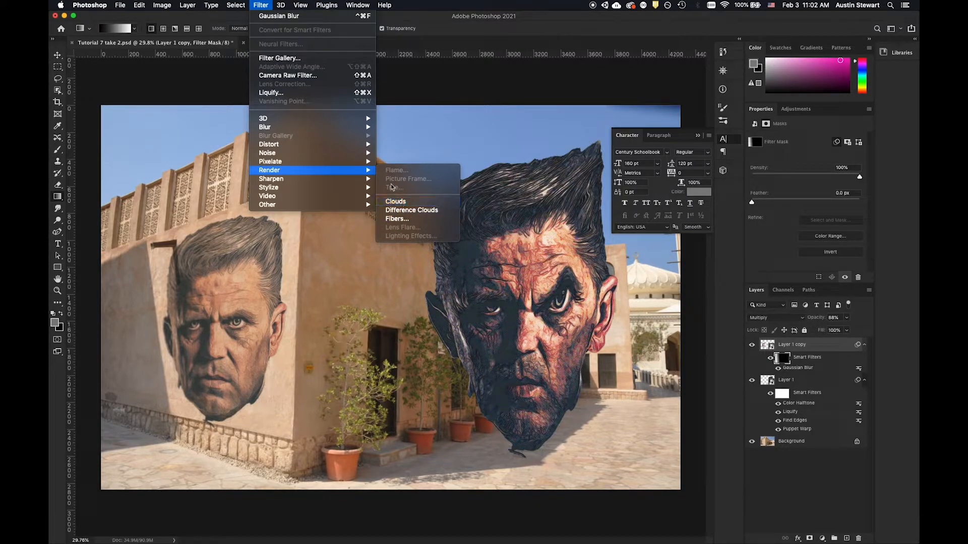
click(829, 478)
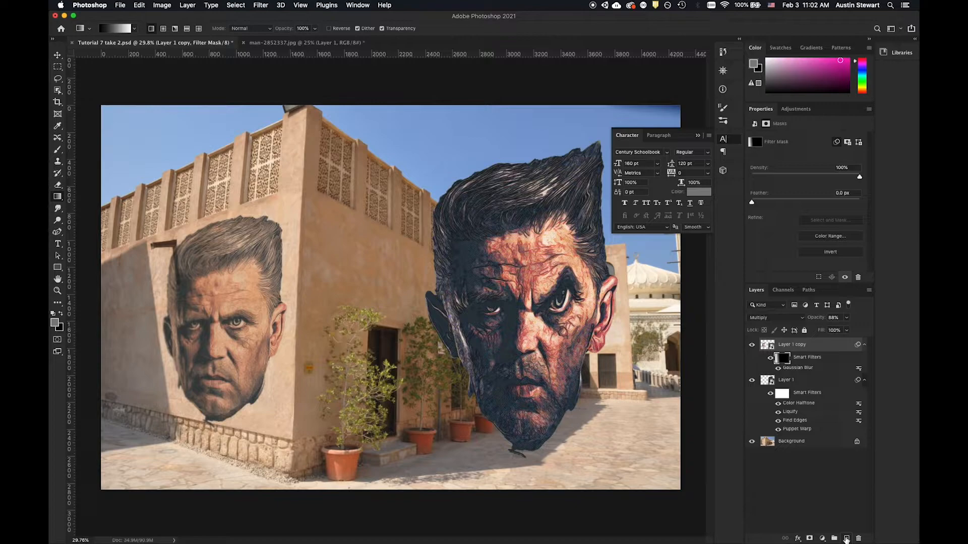
Add a new layer above Layer 1 copy, try the Clouds render filter on it, and undo the clouds
click(847, 539)
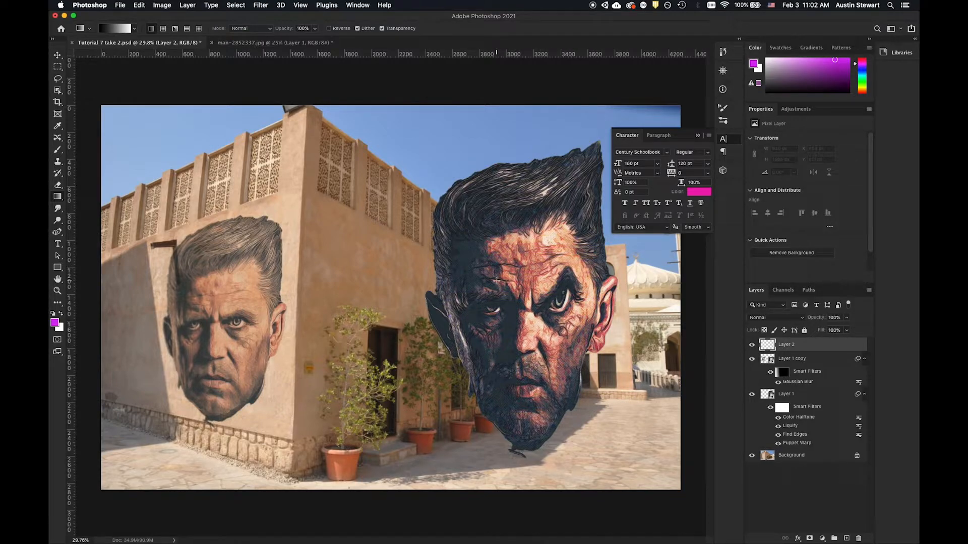
click(262, 5)
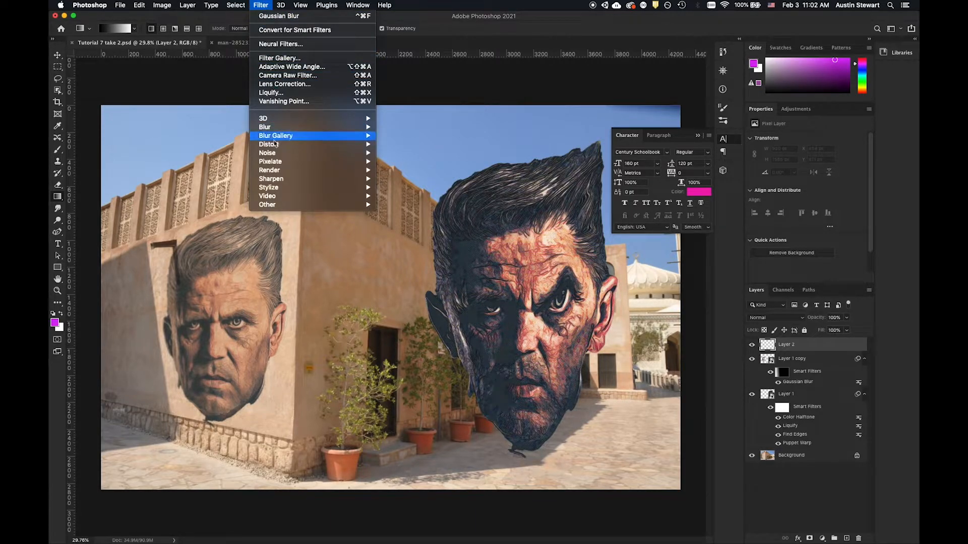
mouse_move(281, 190)
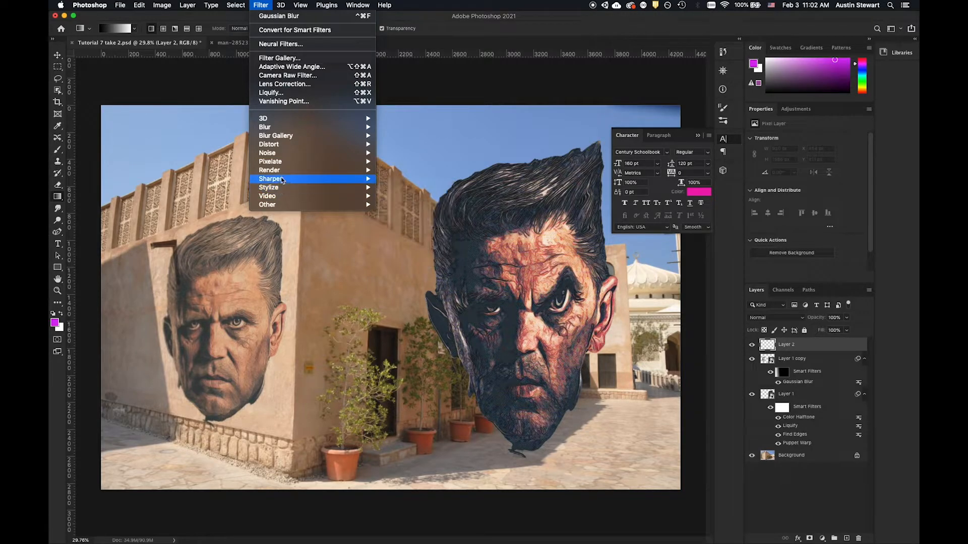
mouse_move(282, 173)
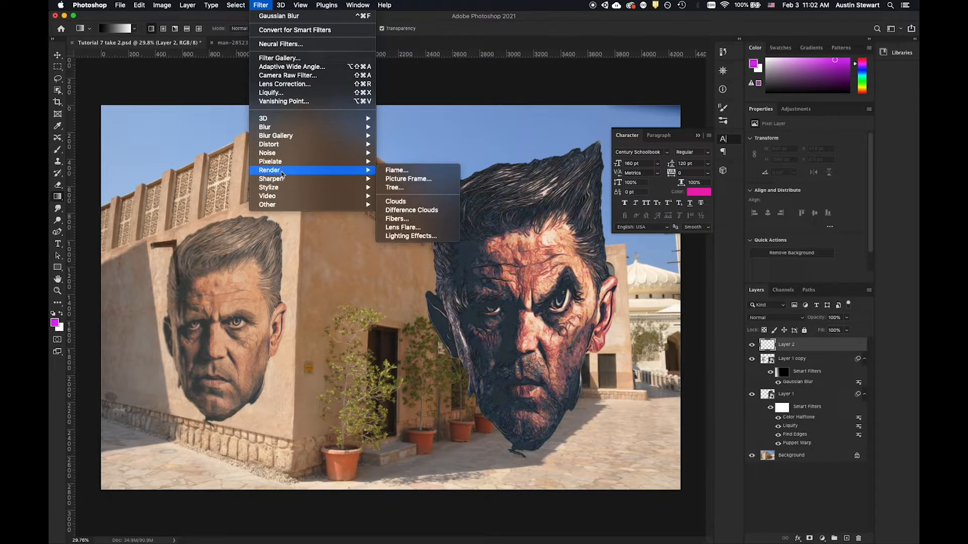
click(435, 201)
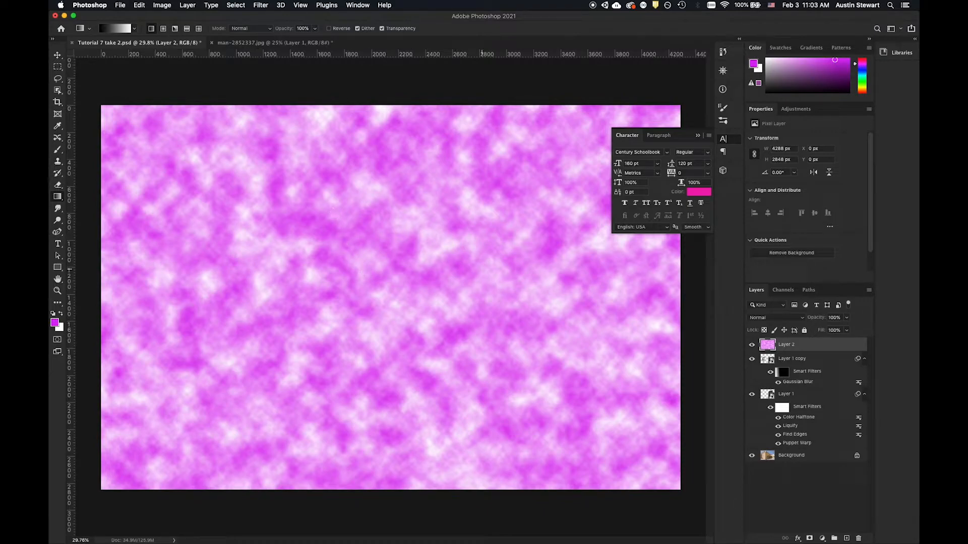
key(super+z)
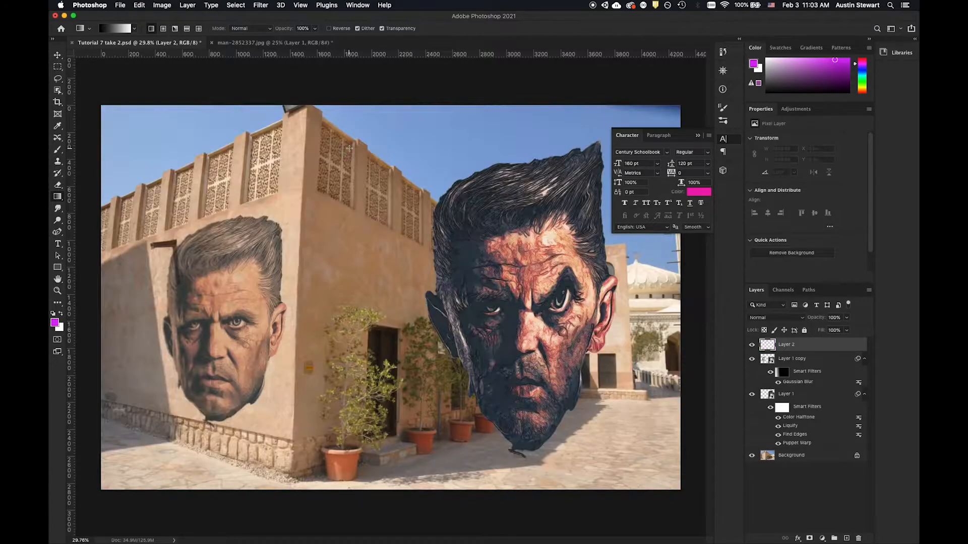
Set the foreground color to white (ffffff) and the background color to black, and return to the Gradient tool
click(55, 323)
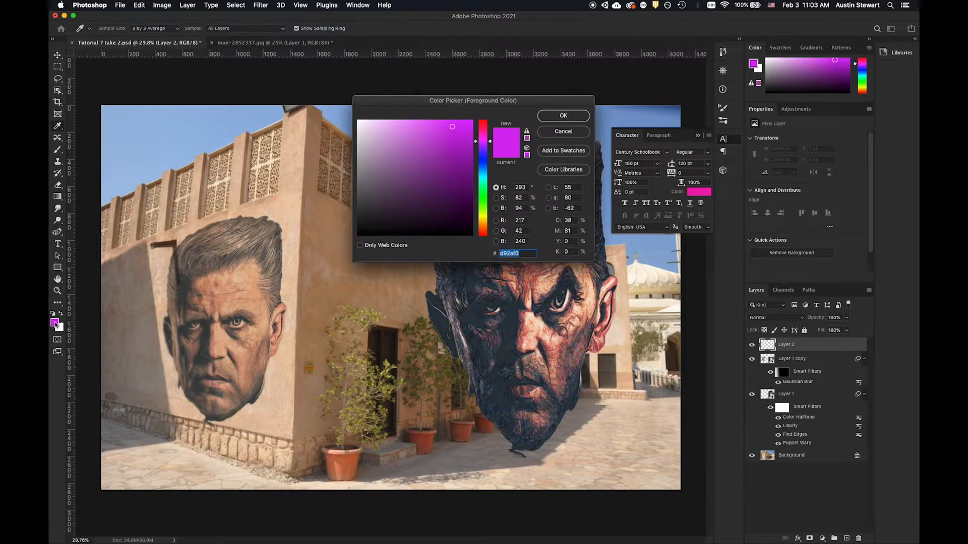
drag(390, 129, 341, 107)
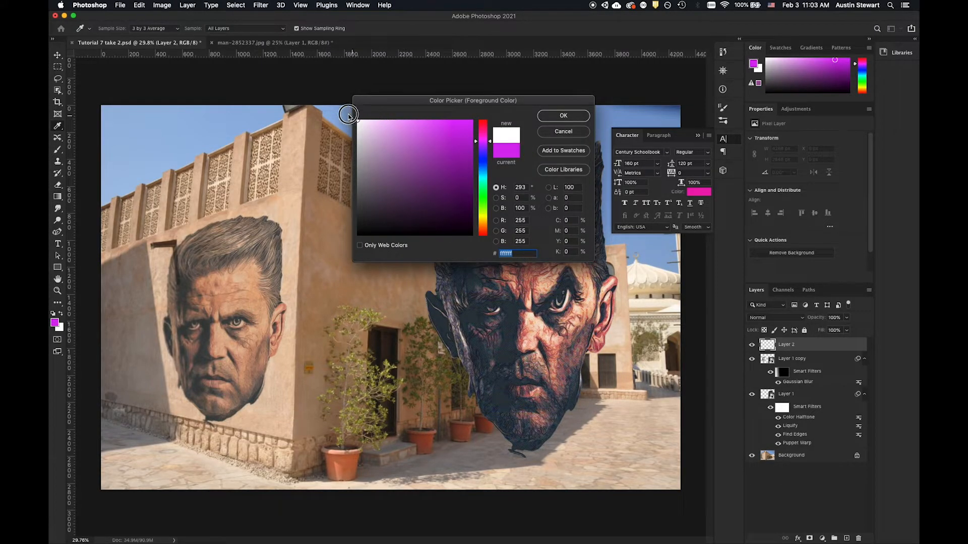
click(563, 115)
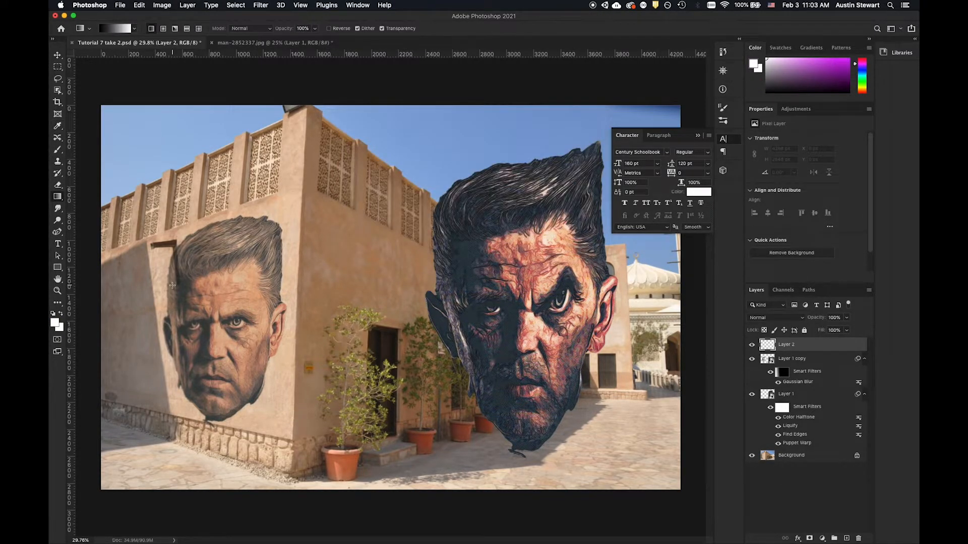
click(60, 327)
drag(389, 210, 346, 245)
click(556, 117)
key(g)
Try the Clouds filter on Layer 2 with the white and black colors, and undo it
click(261, 5)
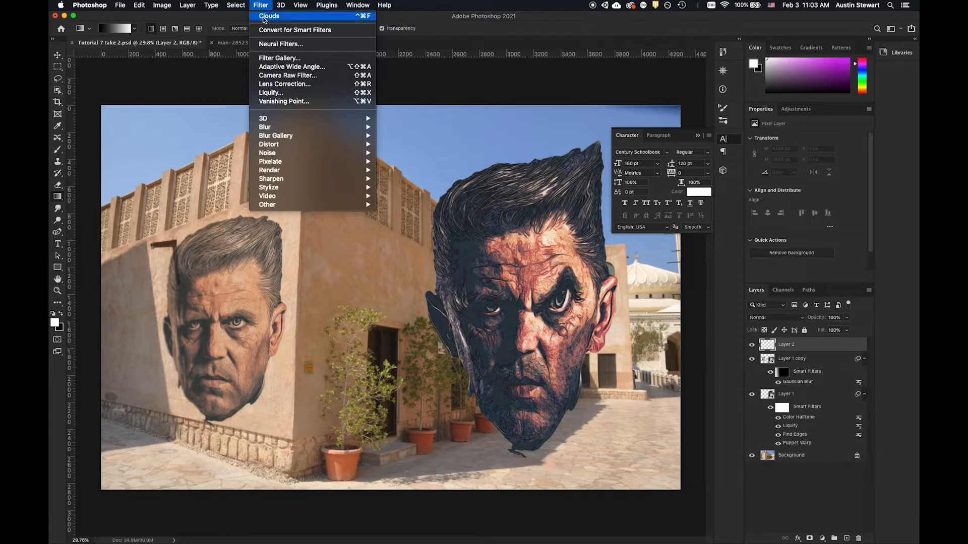
click(266, 20)
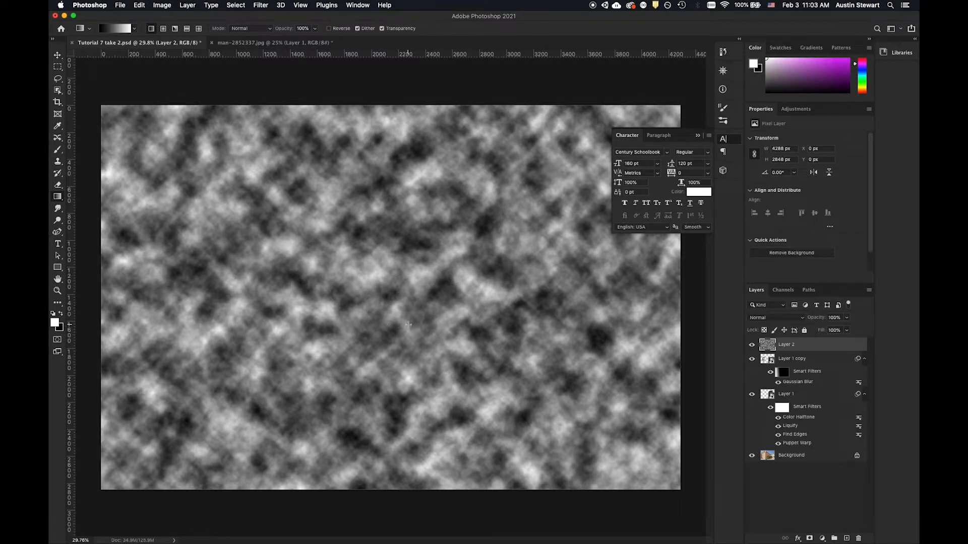
key(super+z)
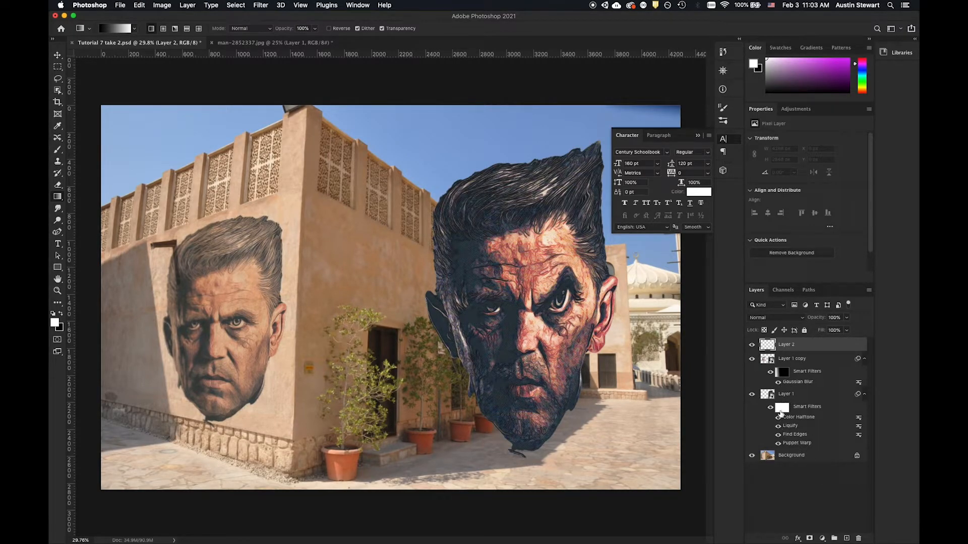
Try the Clouds filter on Layer 1 copy's smart filter mask over the wall portrait, and undo it
click(783, 373)
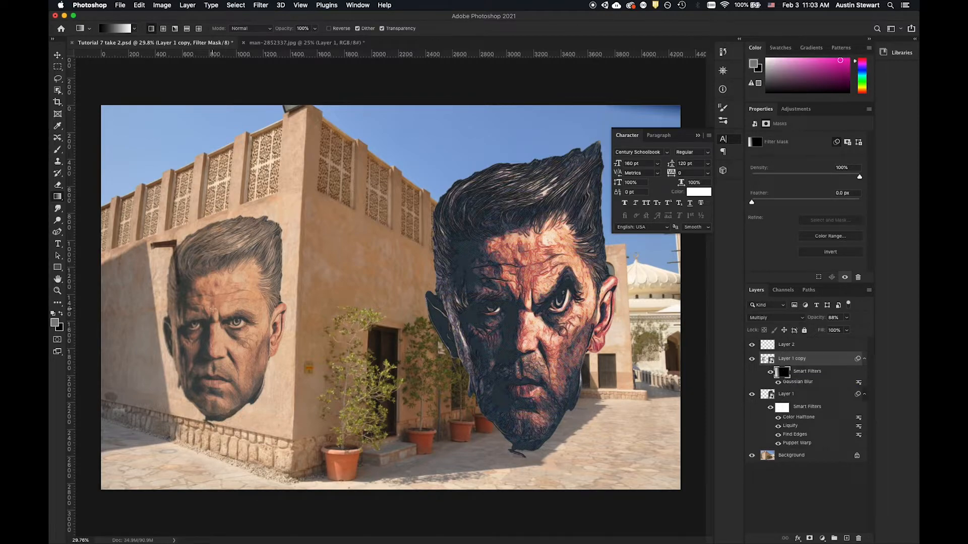
scroll(216, 306, up, 5)
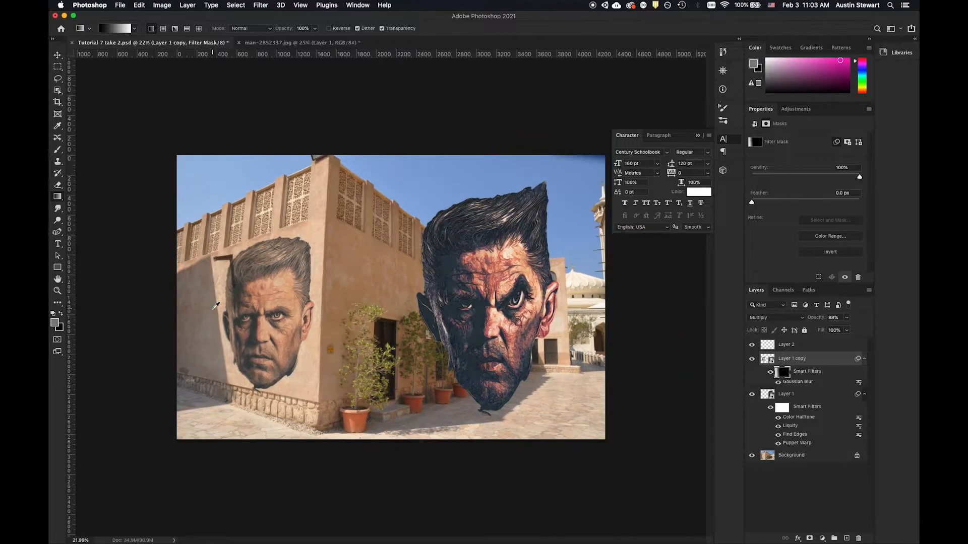
scroll(215, 306, up, 1)
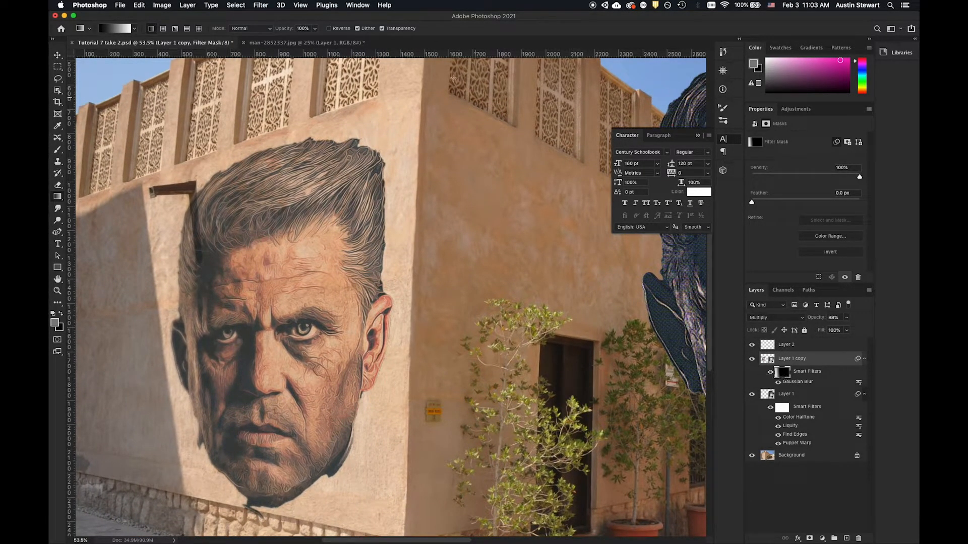
click(261, 5)
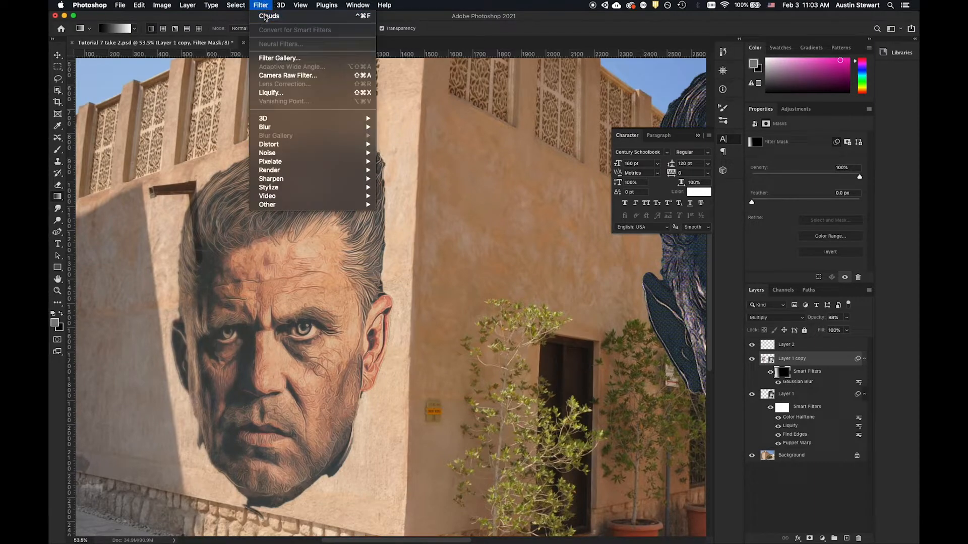
click(266, 17)
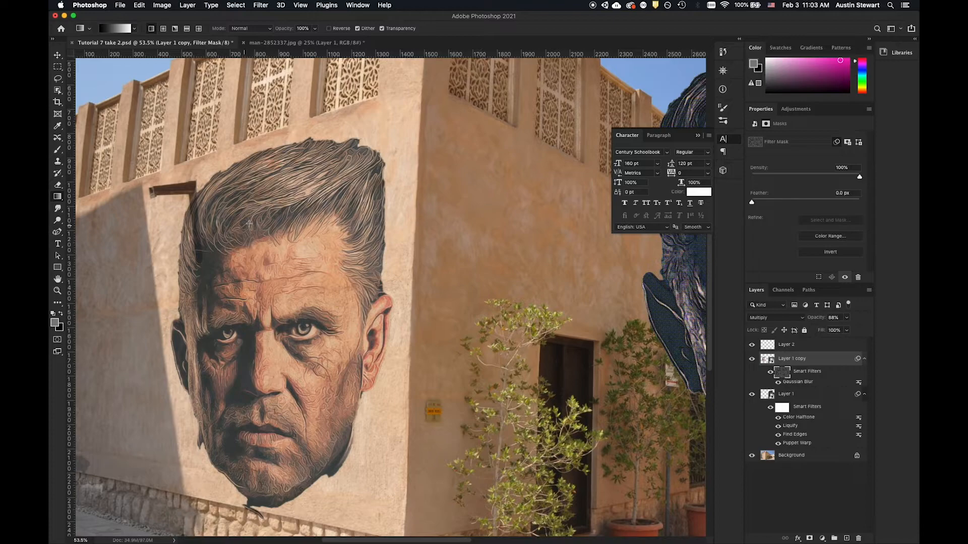
key(BackSpace)
Apply the Clouds filter to Layer 1's smart filter mask, and hide that layer's Puppet Warp and Liquify filters
click(785, 408)
scroll(579, 376, down, 15)
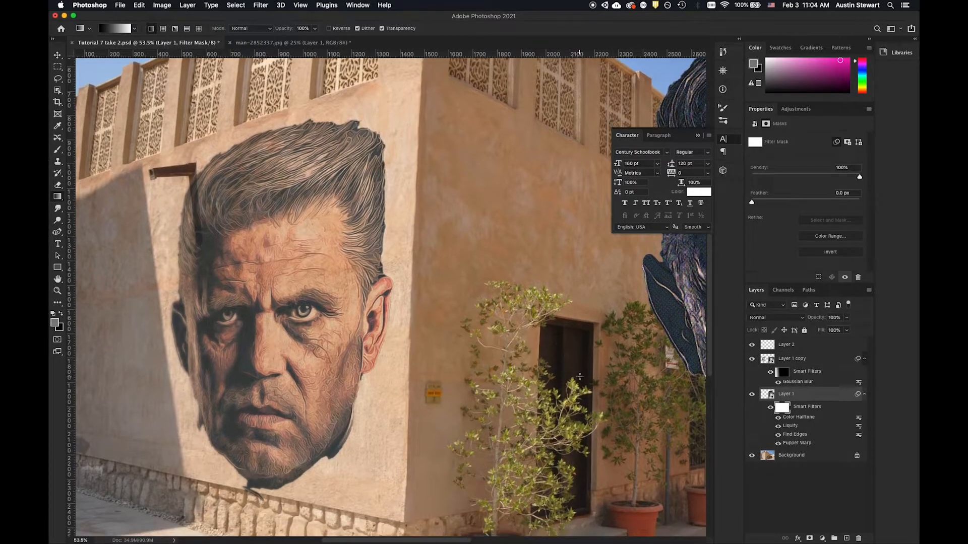
scroll(416, 294, up, 5)
scroll(502, 295, up, 5)
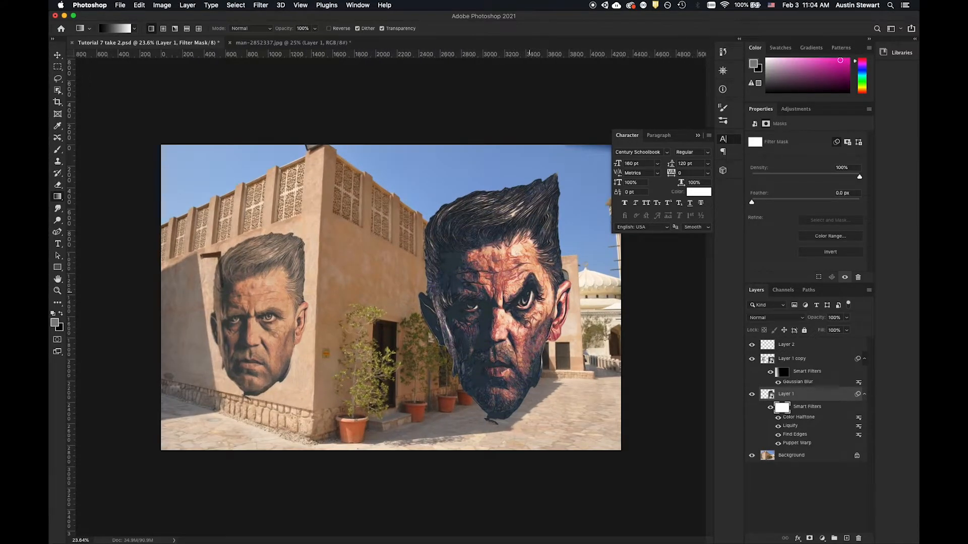
click(259, 7)
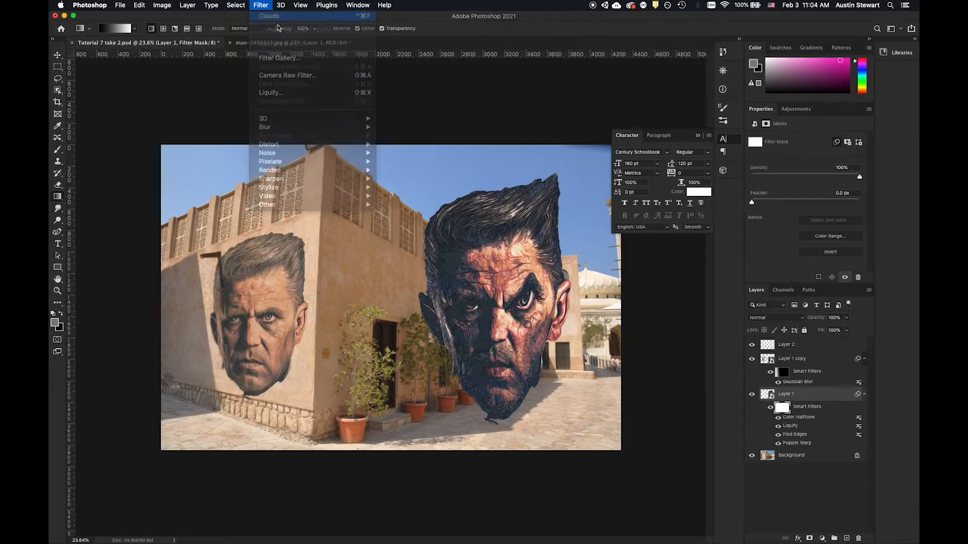
click(274, 16)
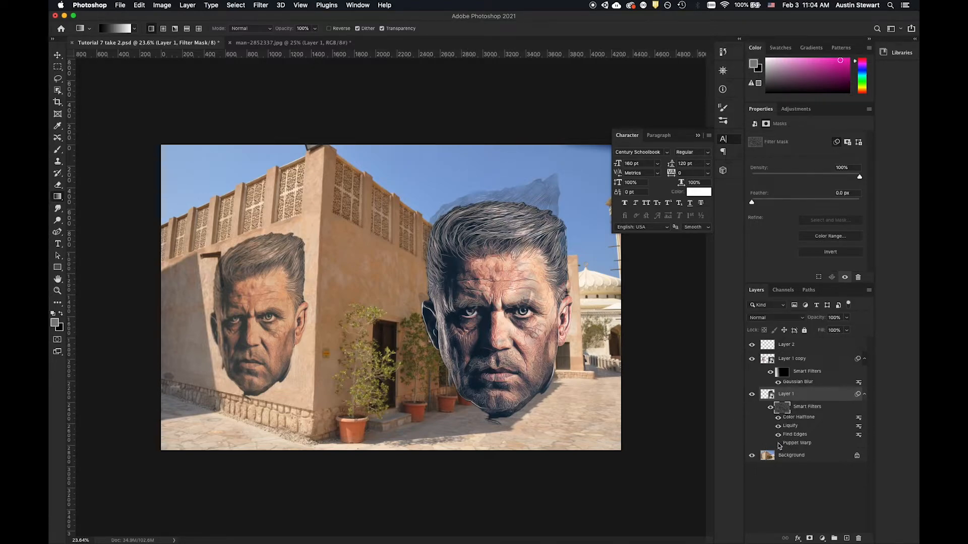
key(ctrl+z)
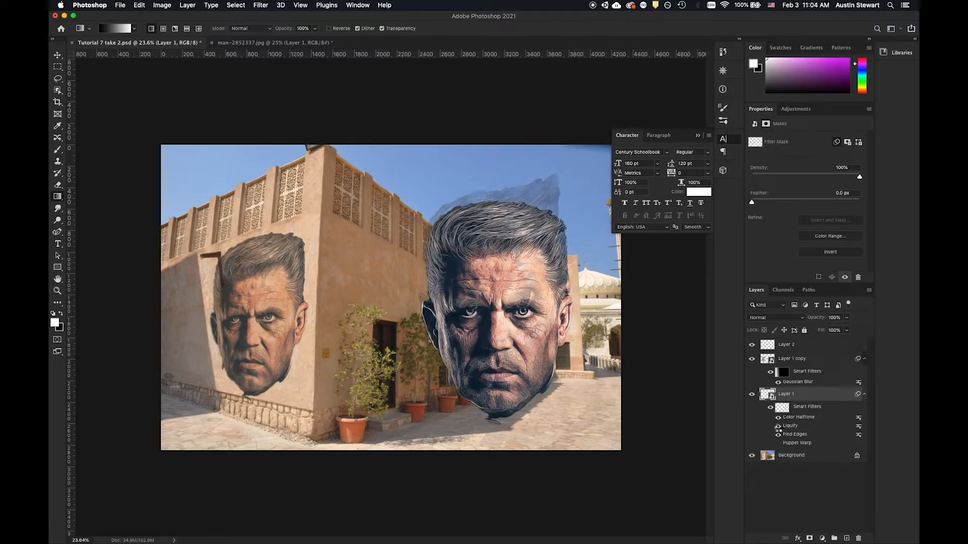
click(778, 426)
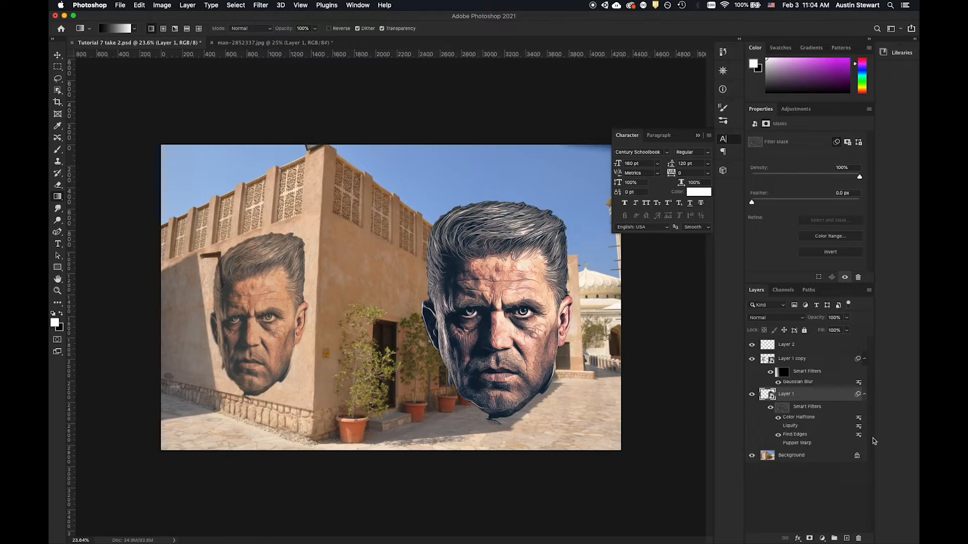
Set the blending opacity of Layer 1's Find Edges filter to 100%, trying Multiply mode before returning to Normal, and accept
double_click(859, 435)
click(552, 195)
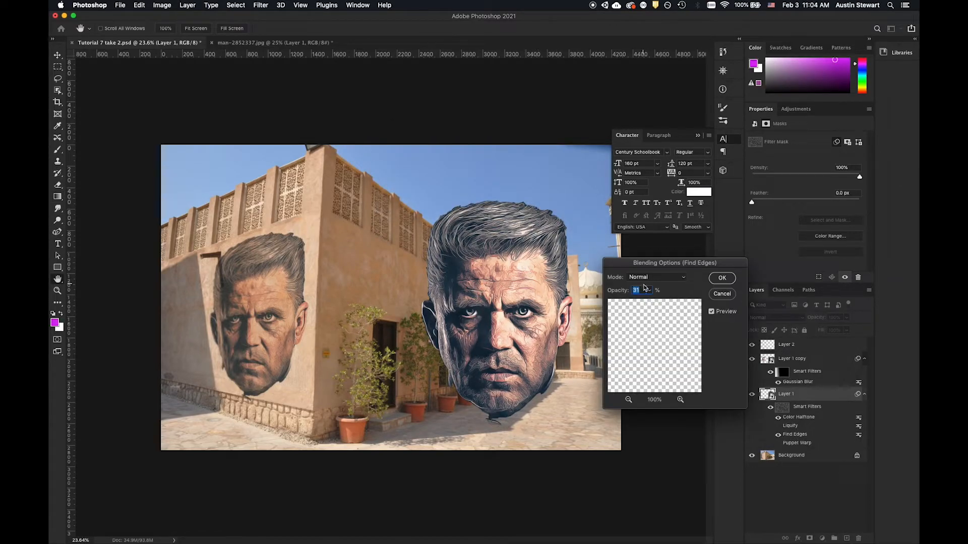
drag(650, 290, 759, 317)
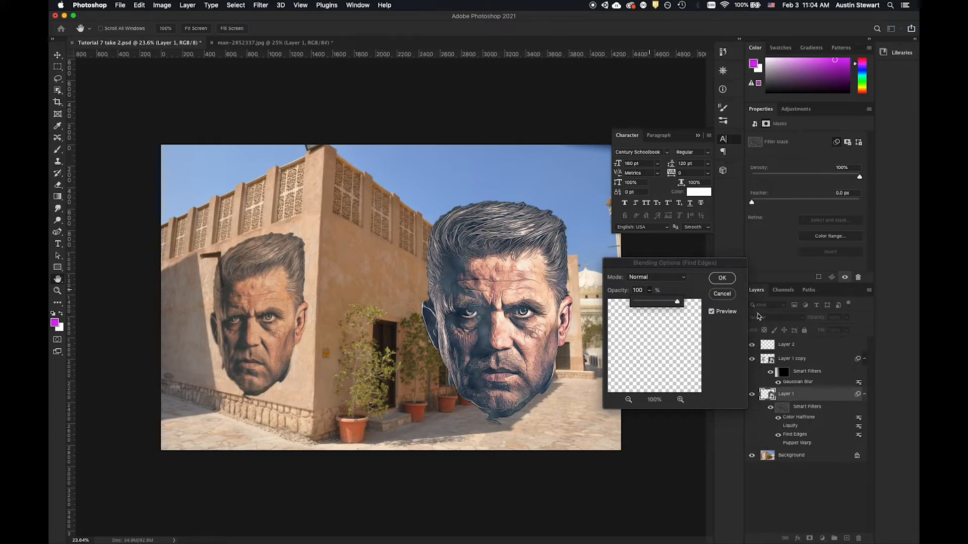
click(680, 278)
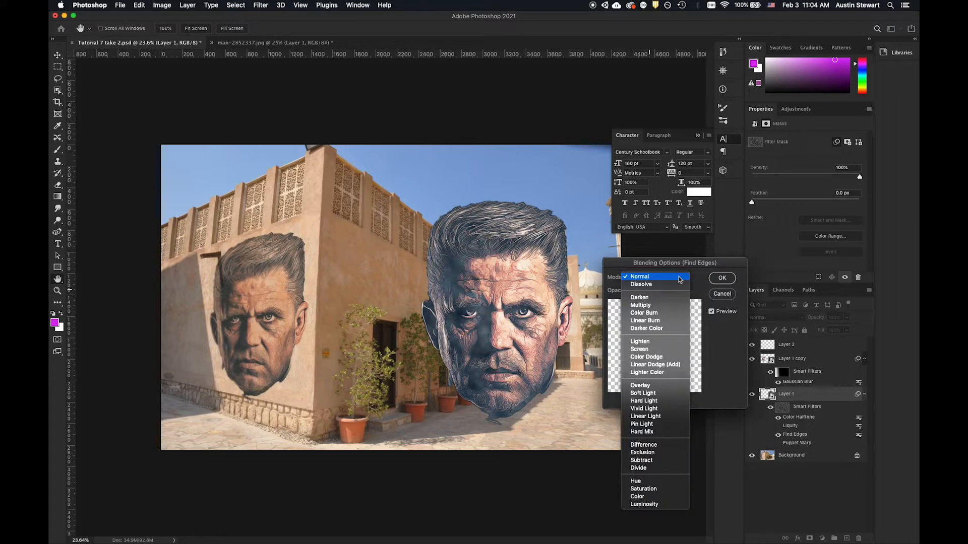
click(669, 307)
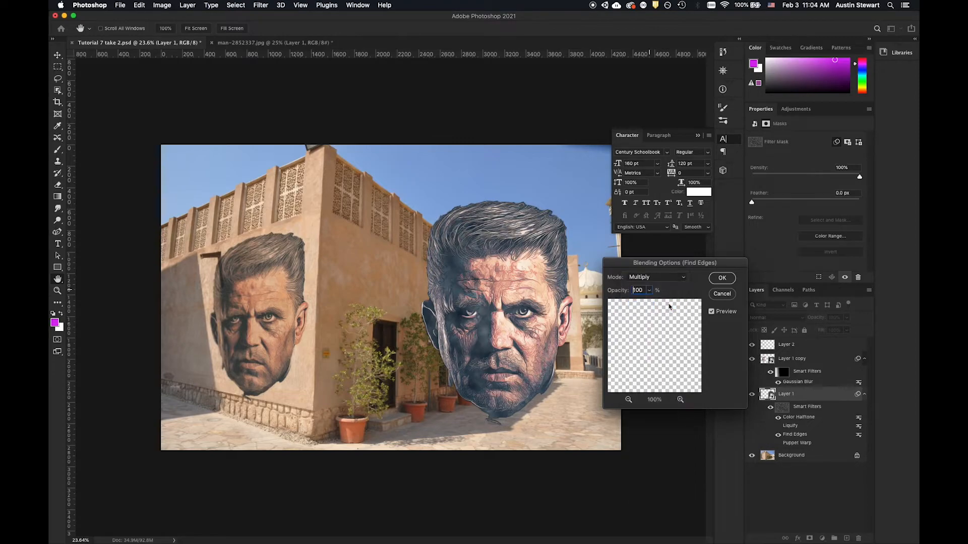
click(682, 279)
click(682, 245)
click(722, 278)
key(g)
key(d)
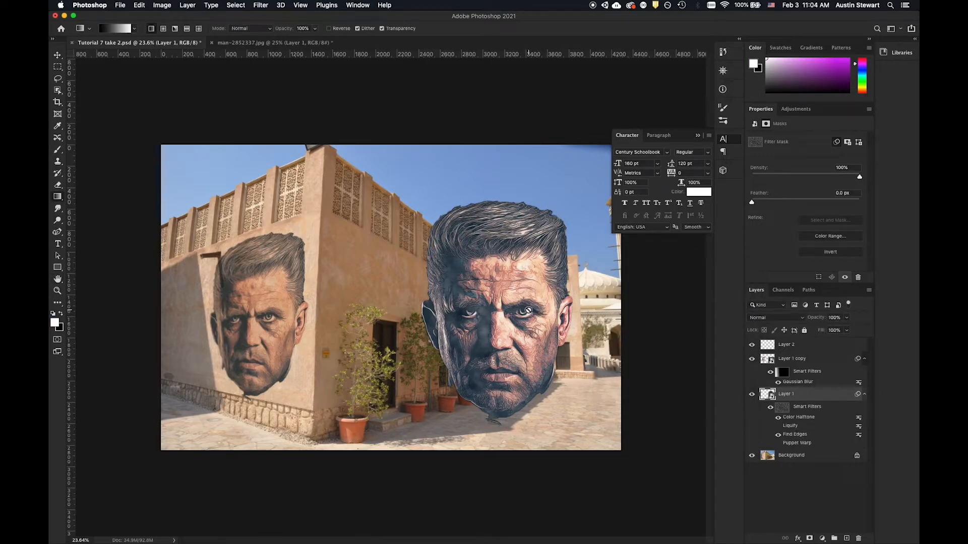
scroll(532, 305, up, 5)
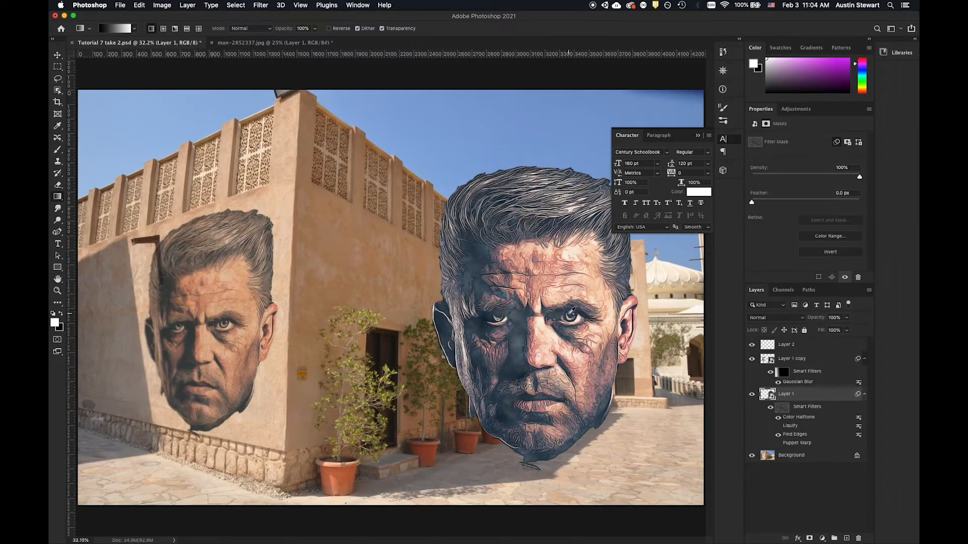
scroll(585, 316, up, 4)
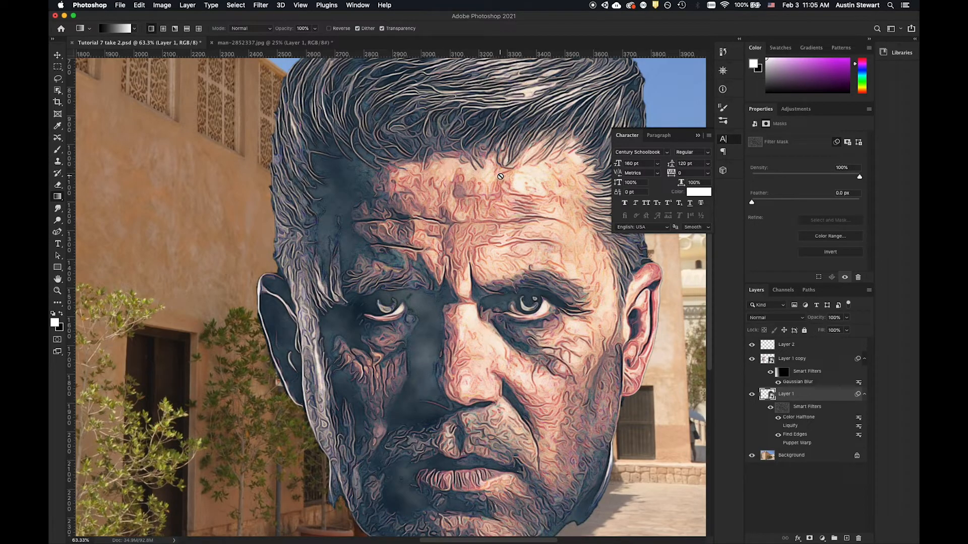
Apply the Fibers render filter to the empty Layer 2 using white and black, adjusting the fiber settings before accepting
click(784, 409)
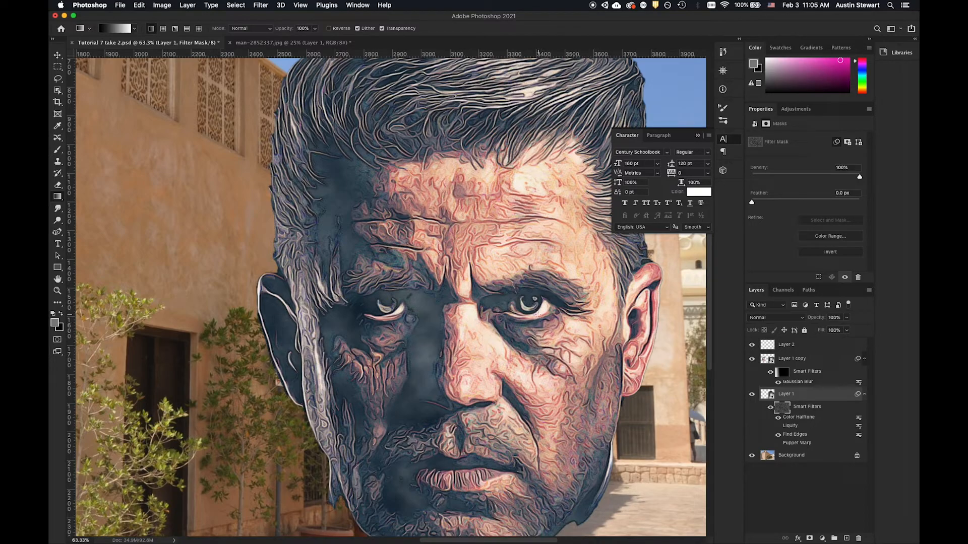
scroll(538, 310, up, 3)
key(super+0)
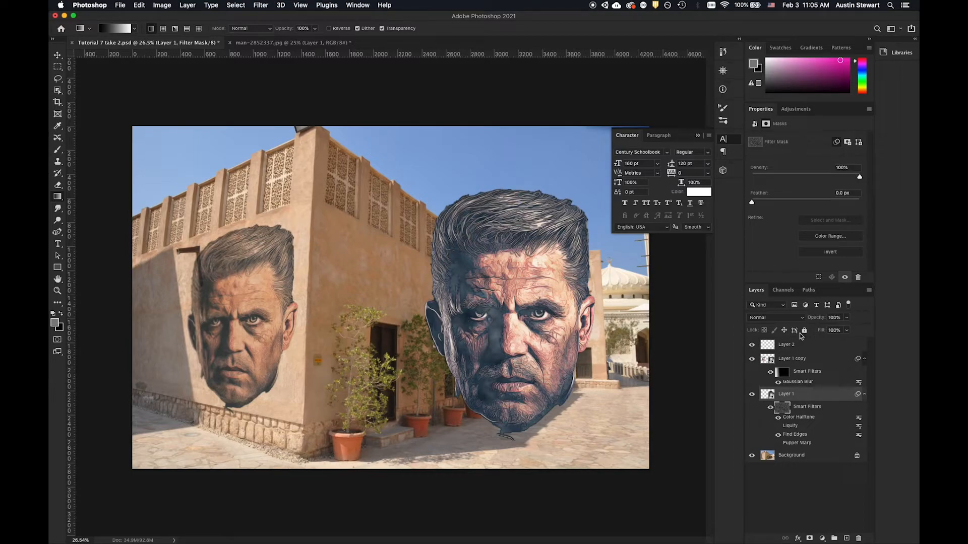
click(803, 348)
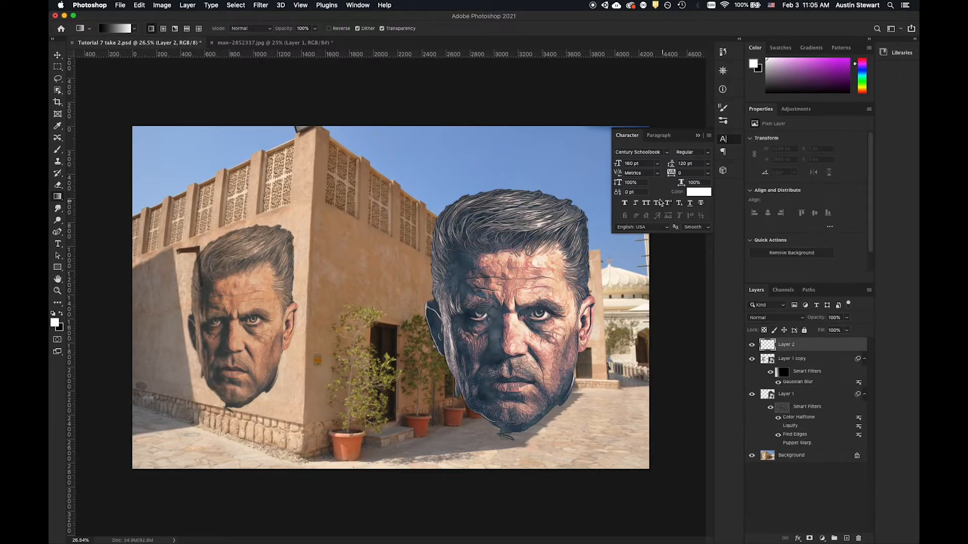
click(261, 5)
mouse_move(295, 171)
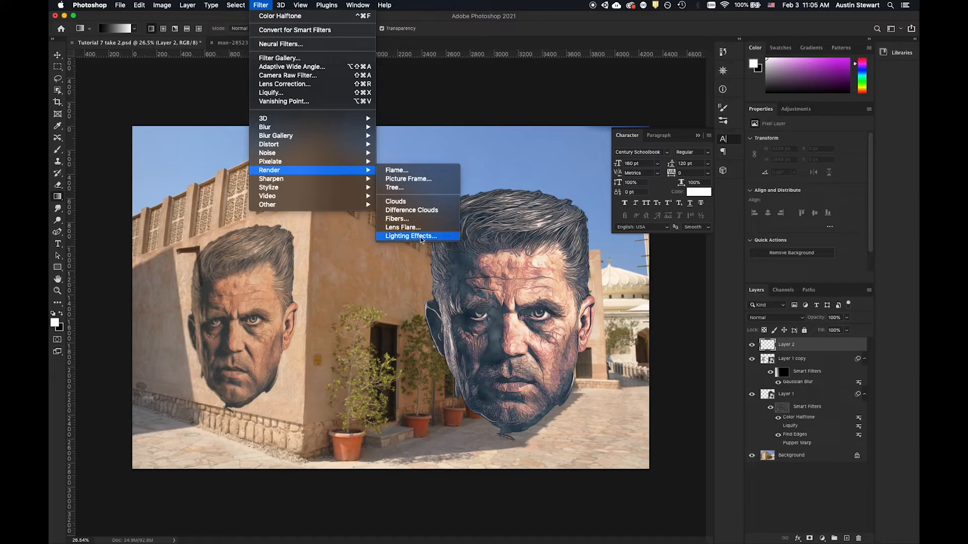
click(399, 220)
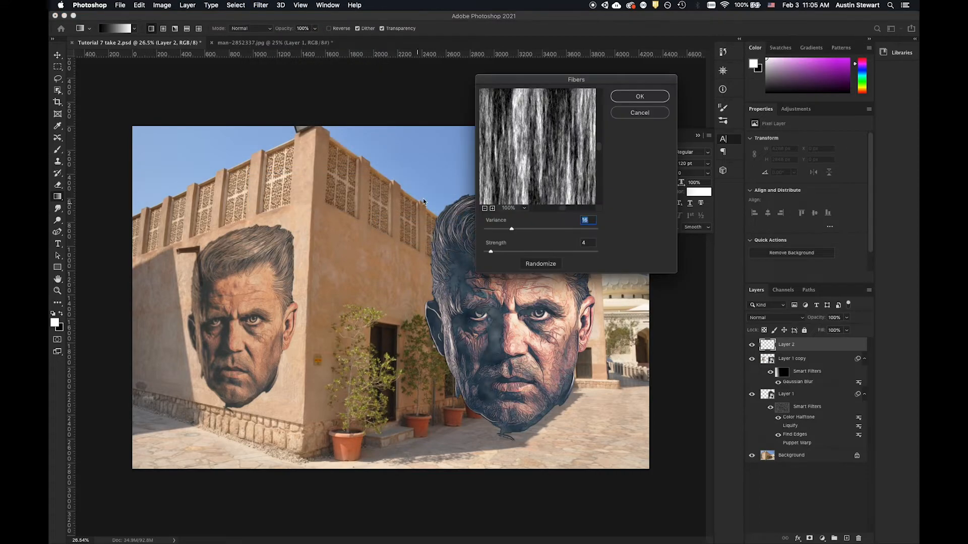
drag(550, 79, 567, 96)
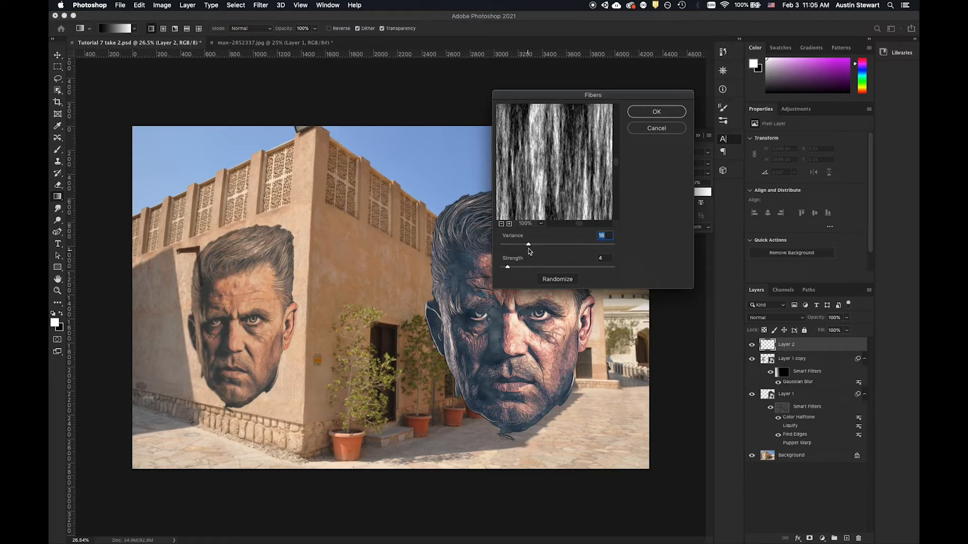
drag(529, 247, 518, 268)
click(658, 112)
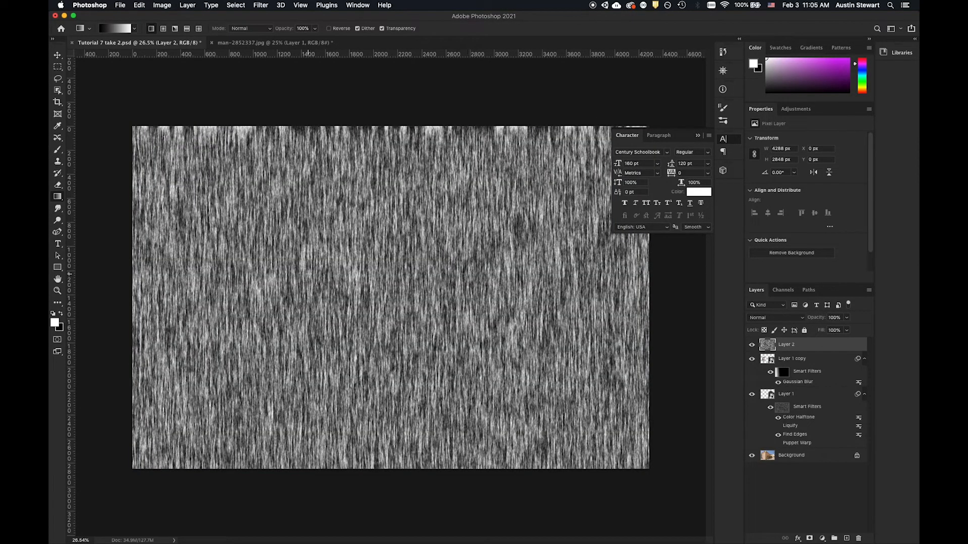
Set Layer 2's blend mode to Overlay and reduce its opacity to about 39%
click(803, 321)
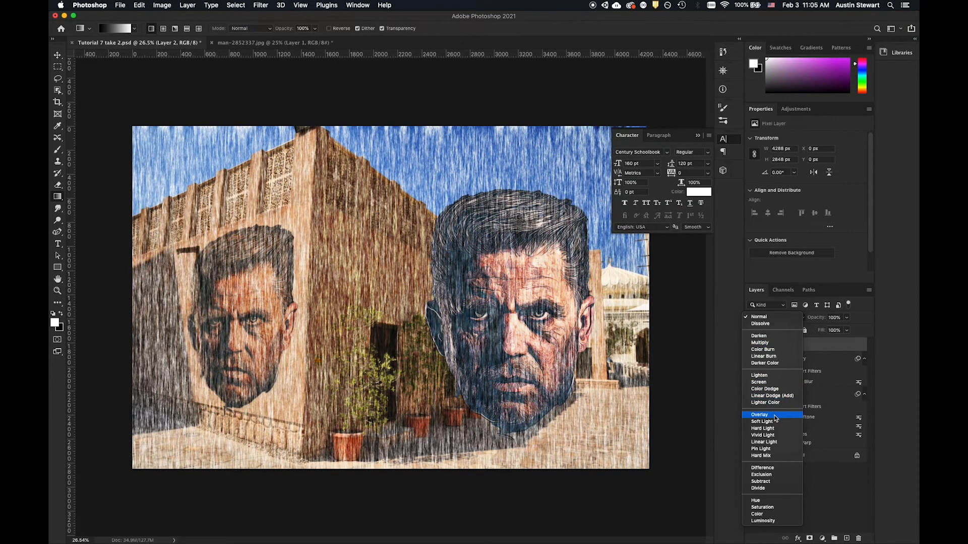
click(776, 417)
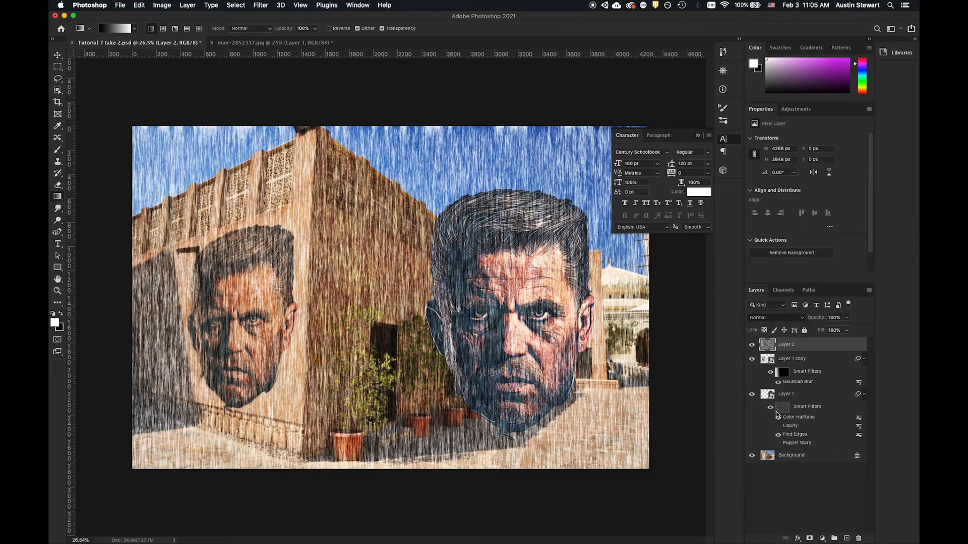
click(847, 318)
drag(824, 330, 812, 331)
drag(813, 330, 821, 333)
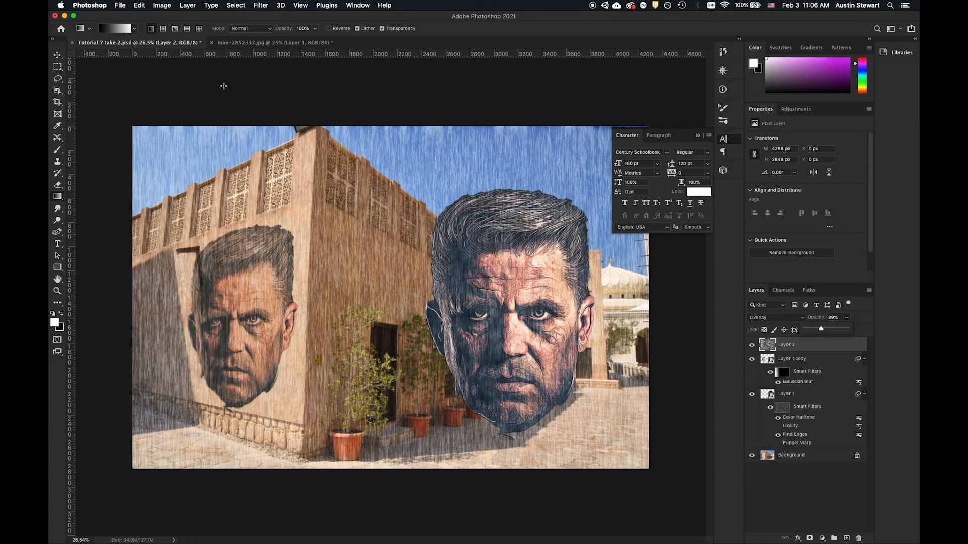